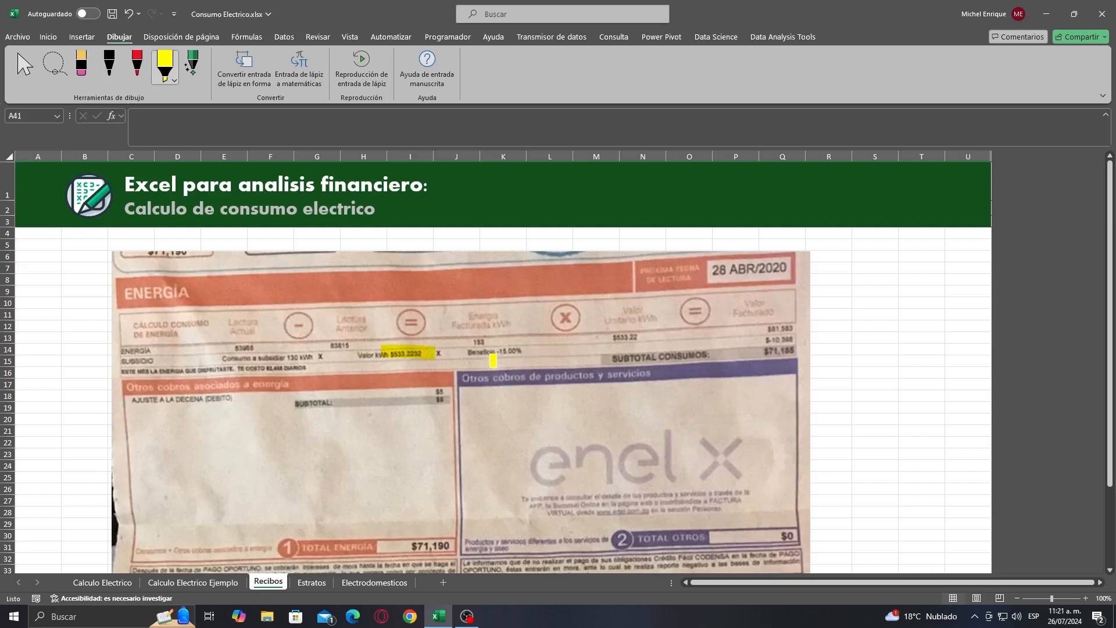
Highlight the -15.00% benefit and the 153 billed kWh in yellow on the receipt image.
{"action": "left_click_drag", "start_coordinate": [494, 350], "coordinate": [523, 351]}
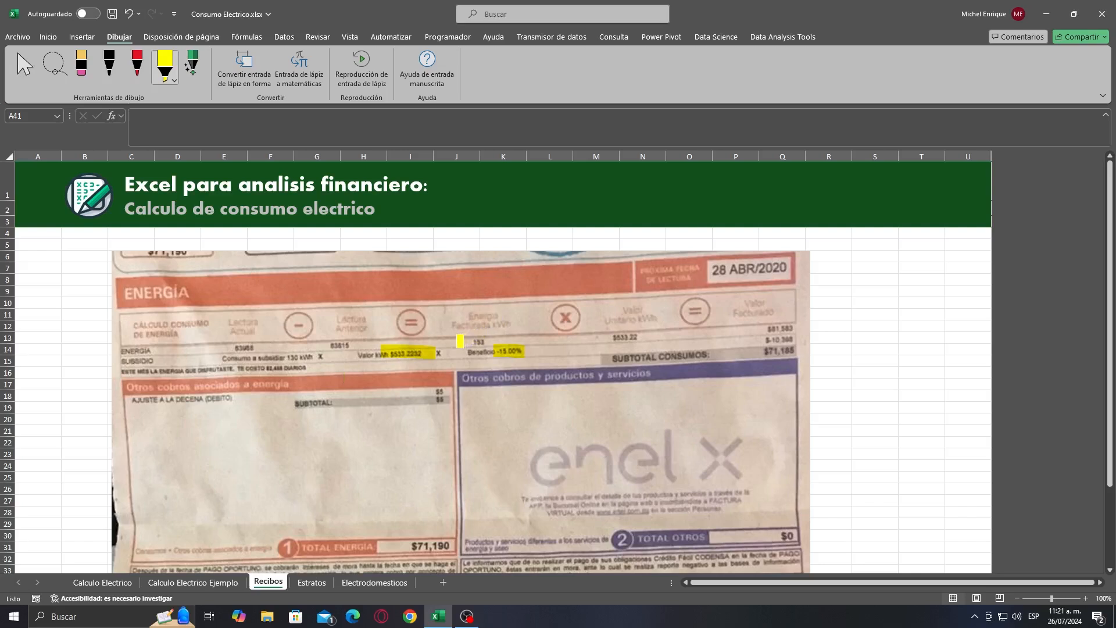
{"action": "left_click_drag", "start_coordinate": [463, 342], "coordinate": [488, 342]}
{"action": "left_click_drag", "start_coordinate": [516, 352], "coordinate": [523, 351]}
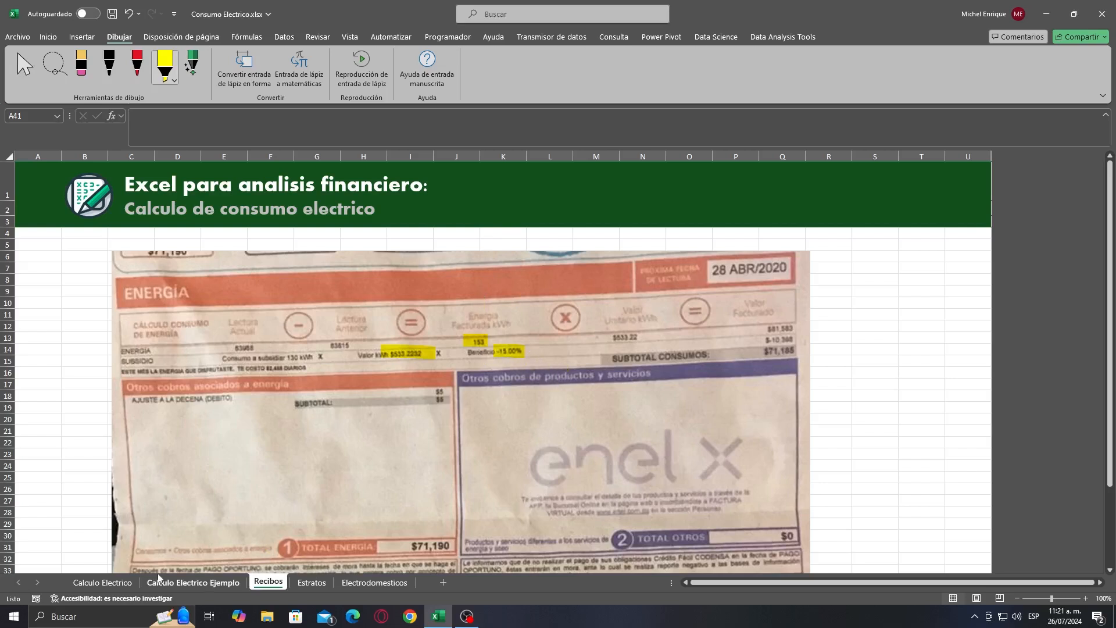
Go to the Calculo Electrico sheet and put away the highlighter so cells can be selected.
{"action": "left_click", "coordinate": [96, 583]}
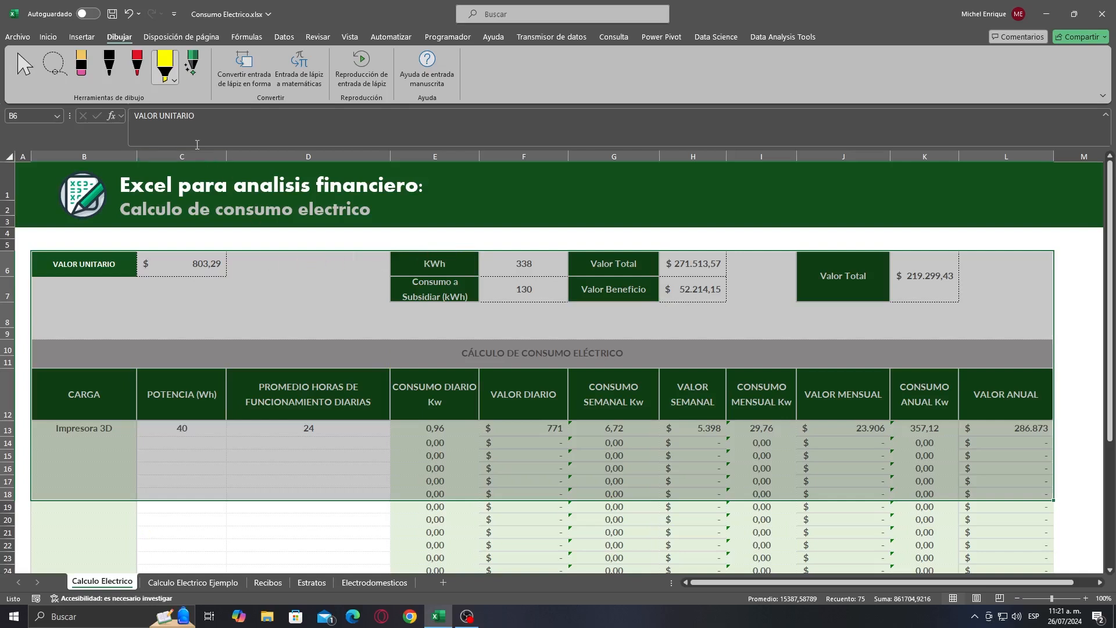
{"action": "left_click", "coordinate": [26, 64]}
{"action": "left_click", "coordinate": [270, 306]}
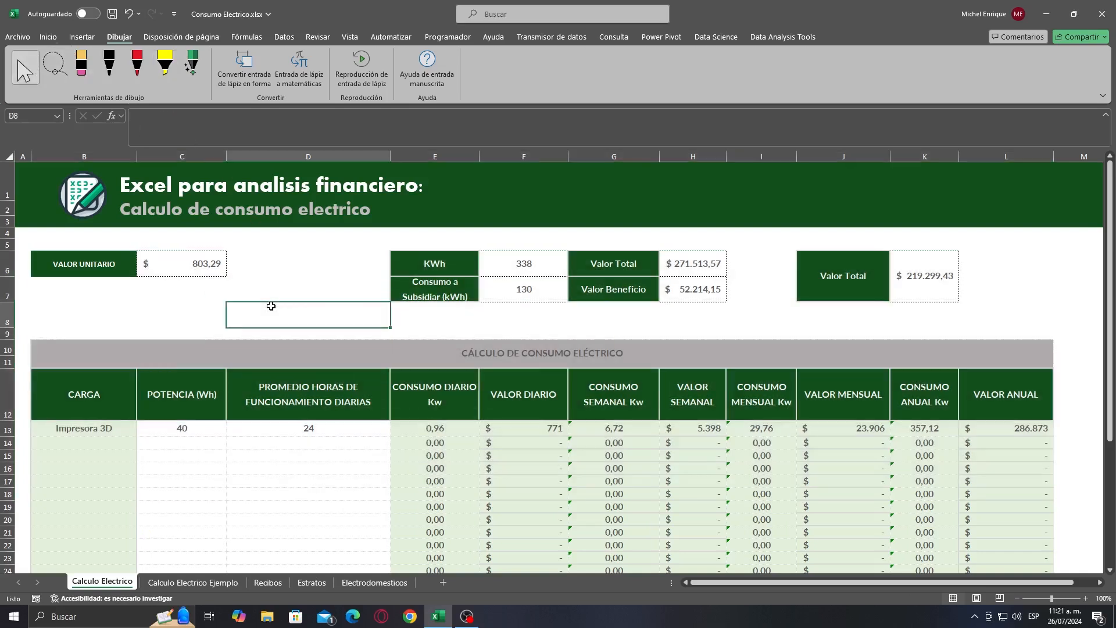
Set VALOR UNITARIO in C6 to 533,2232, taking the kWh price from the receipt in the Recibos sheet.
{"action": "left_click", "coordinate": [193, 270]}
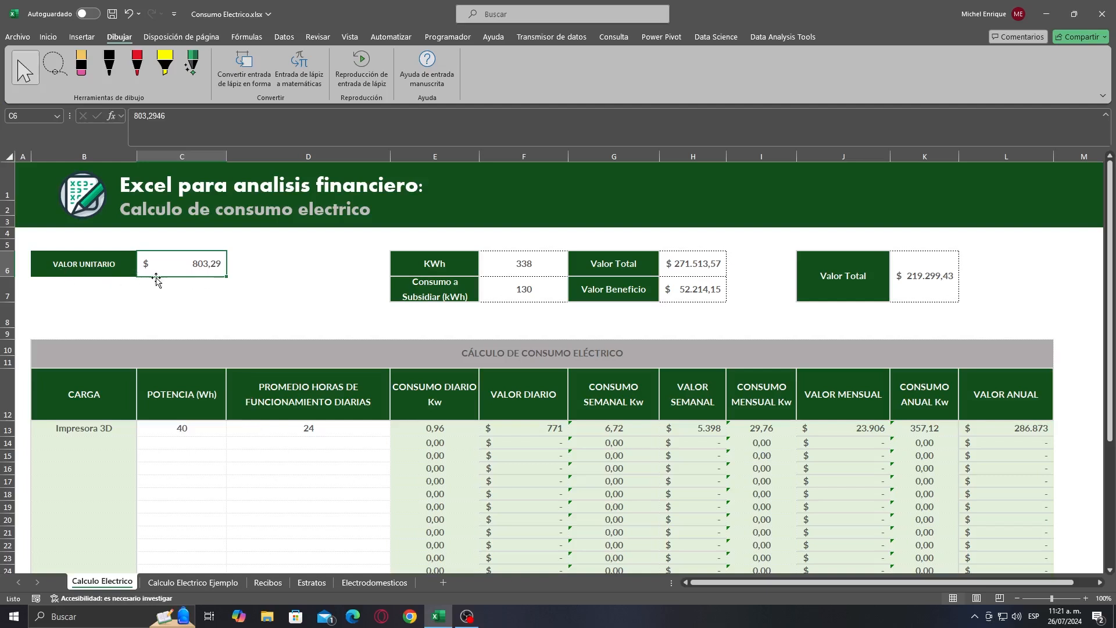
{"action": "left_click", "coordinate": [269, 583]}
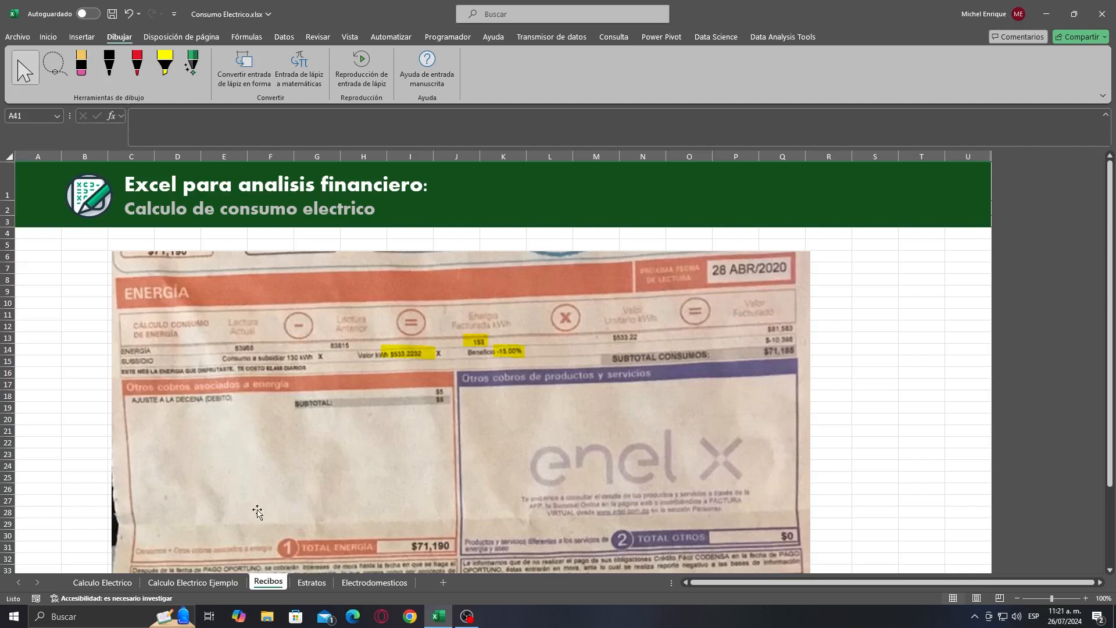
{"action": "left_click", "coordinate": [108, 582]}
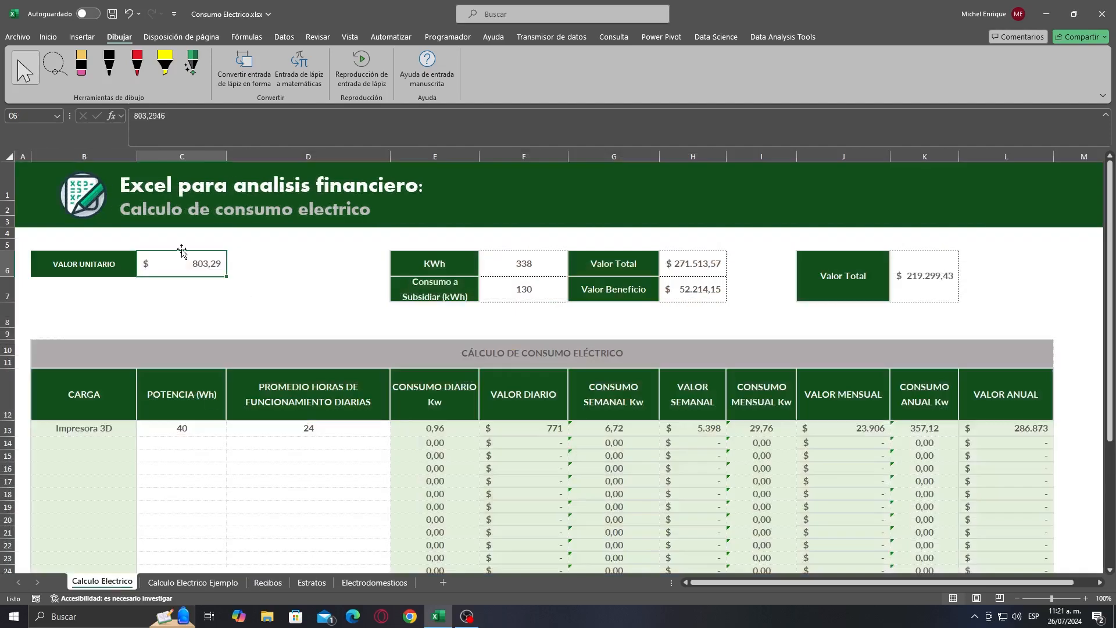
{"action": "type", "text": "533,"}
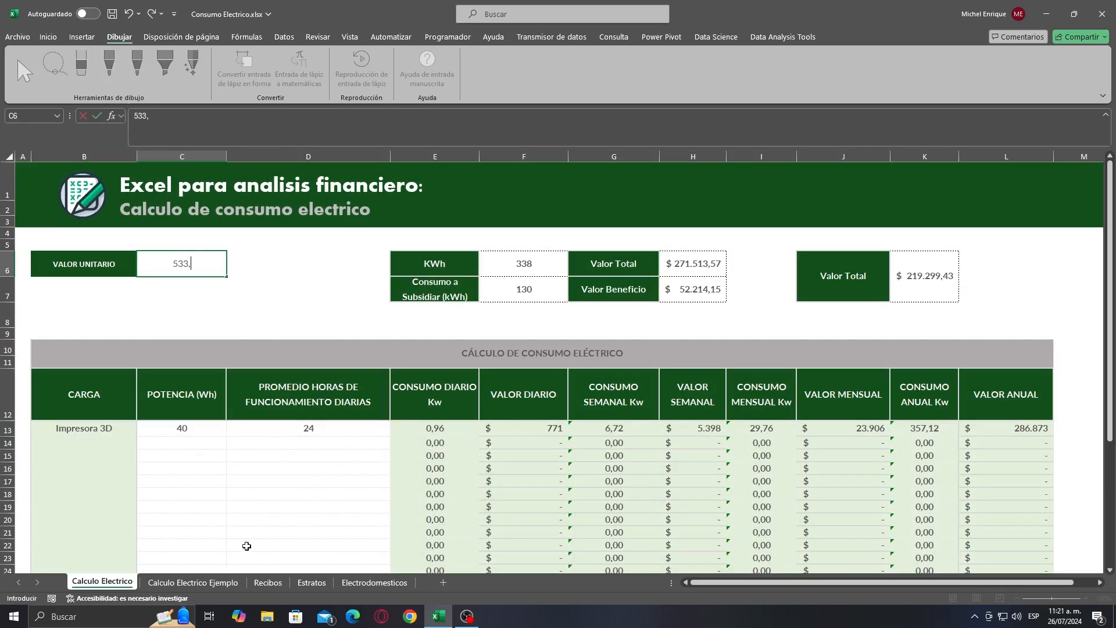
{"action": "key", "text": "Return"}
{"action": "left_click", "coordinate": [269, 583]}
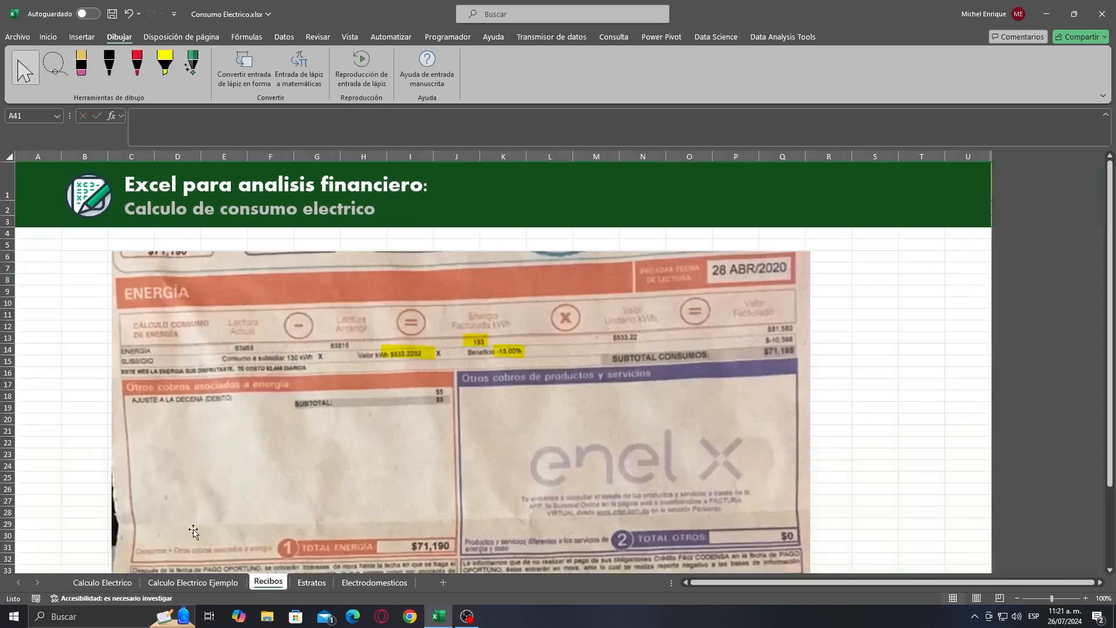
{"action": "left_click", "coordinate": [112, 583]}
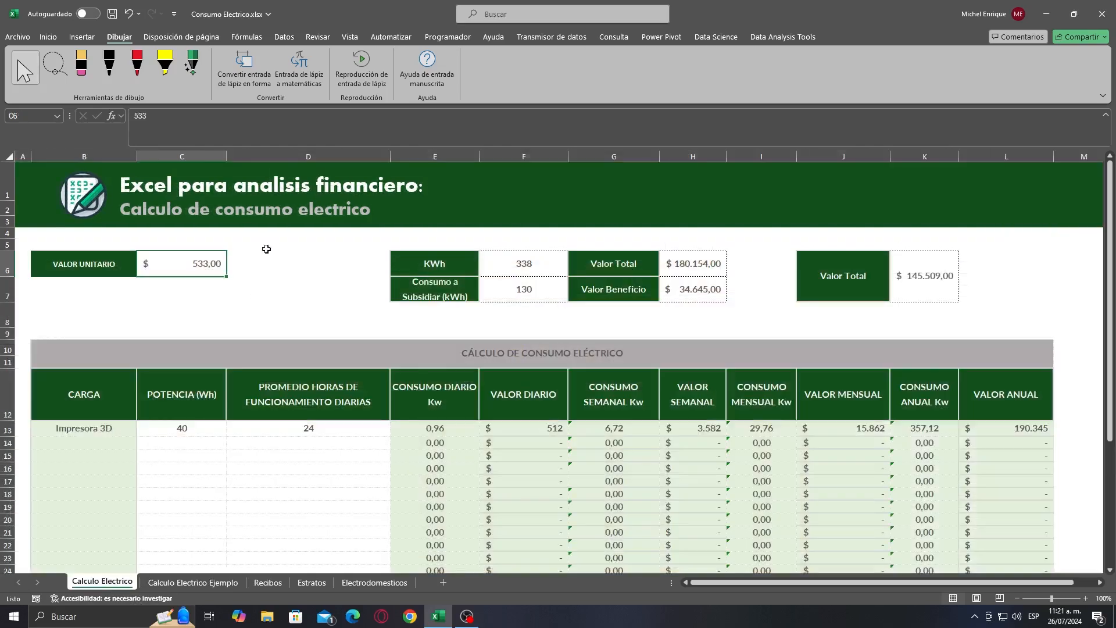
{"action": "left_click", "coordinate": [159, 129]}
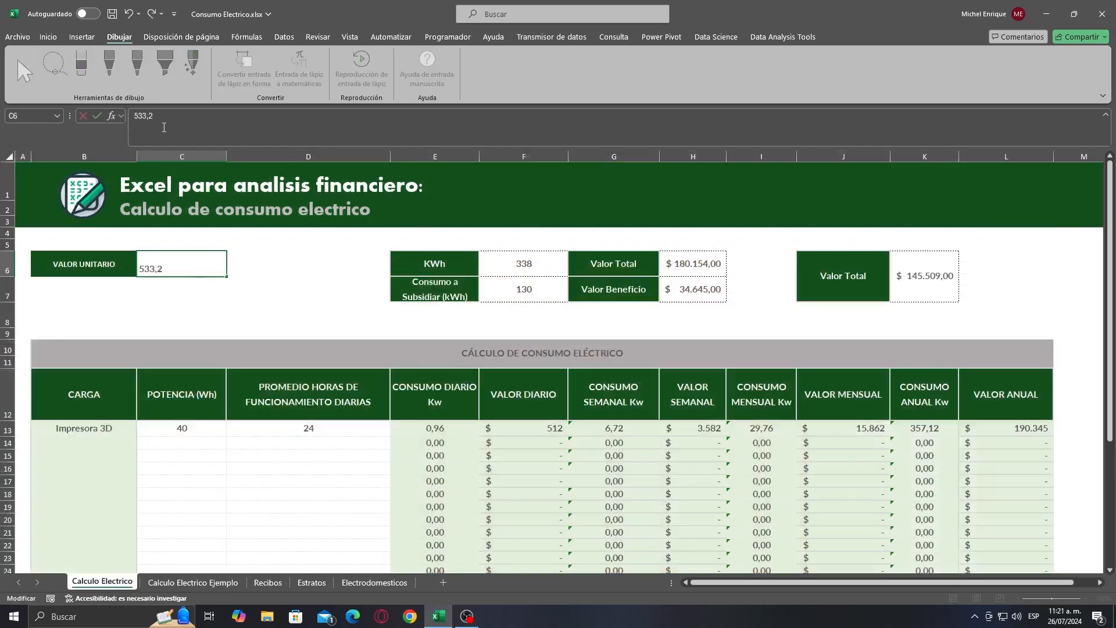
{"action": "left_click", "coordinate": [250, 251]}
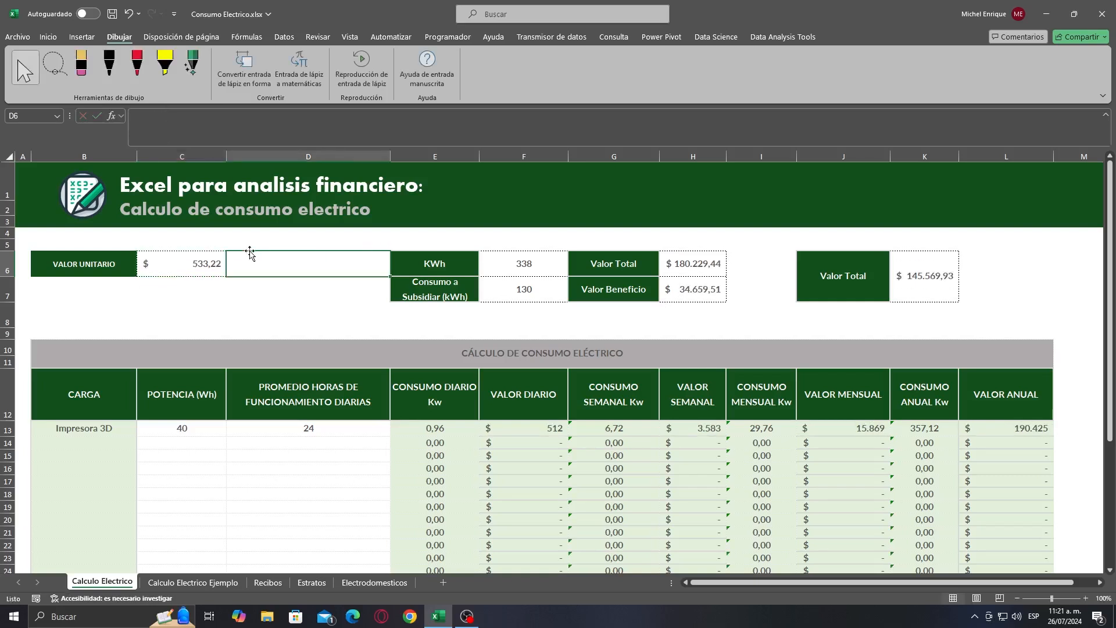
{"action": "left_click_drag", "start_coordinate": [207, 265], "coordinate": [97, 264]}
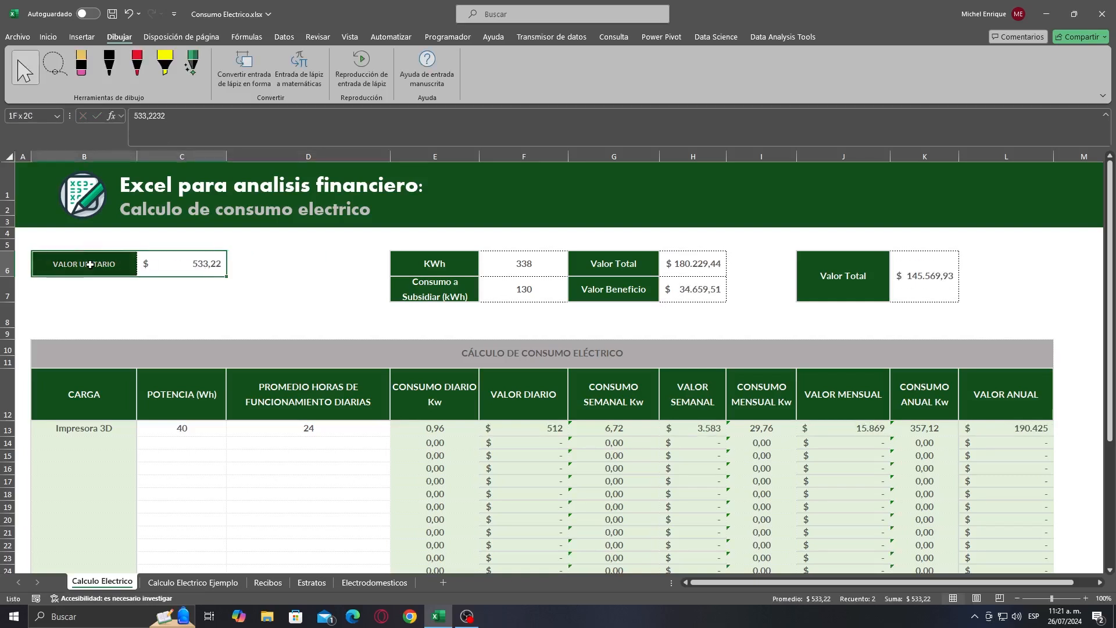
{"action": "left_click", "coordinate": [235, 285]}
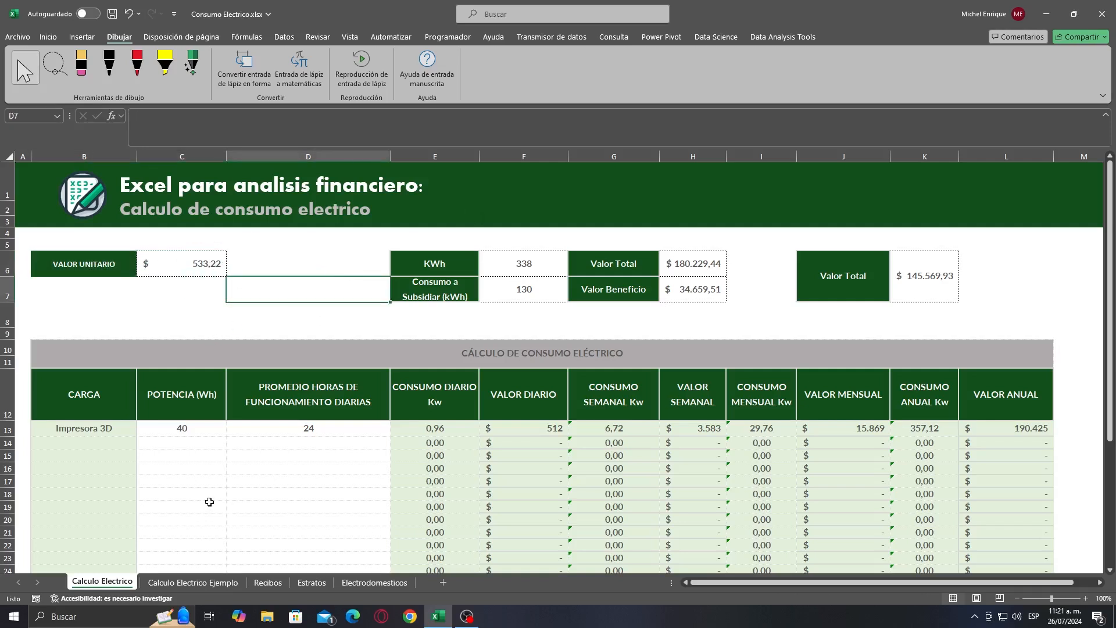
Set the KWh value in F6 of Calculo Electrico to 153, taken from the billed energy on the receipt in Recibos.
{"action": "left_click", "coordinate": [266, 583]}
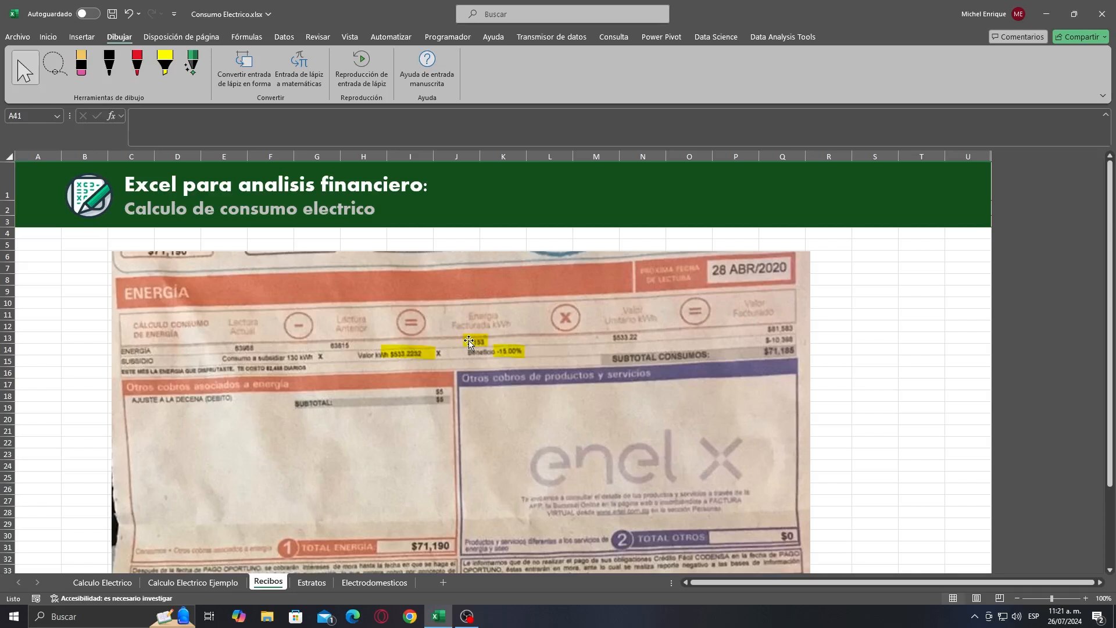
{"action": "left_click", "coordinate": [101, 582]}
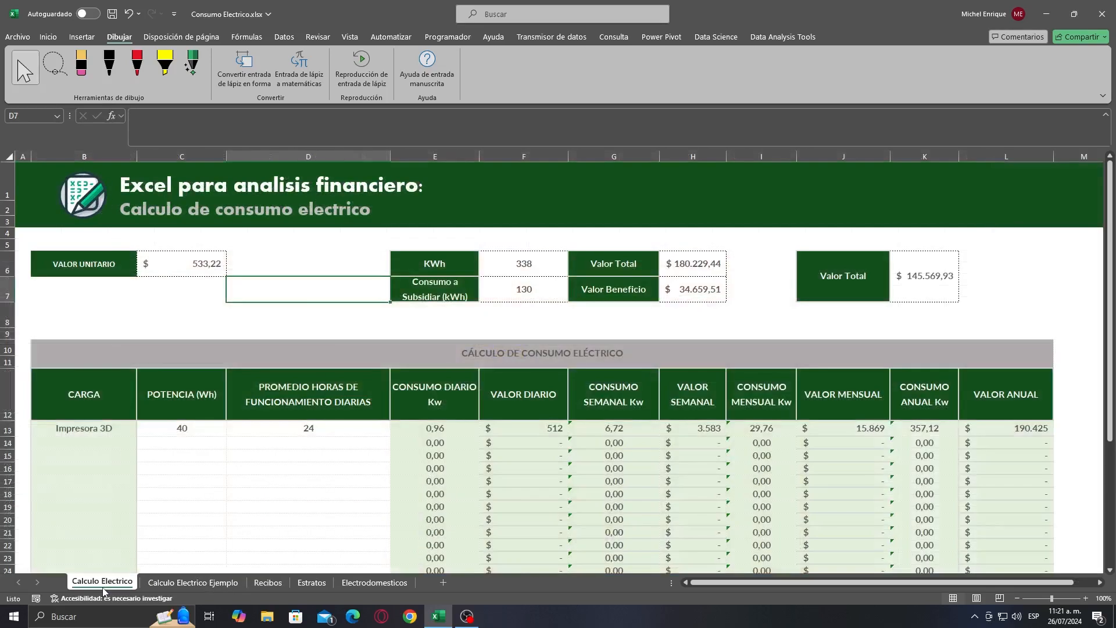
{"action": "left_click", "coordinate": [323, 335]}
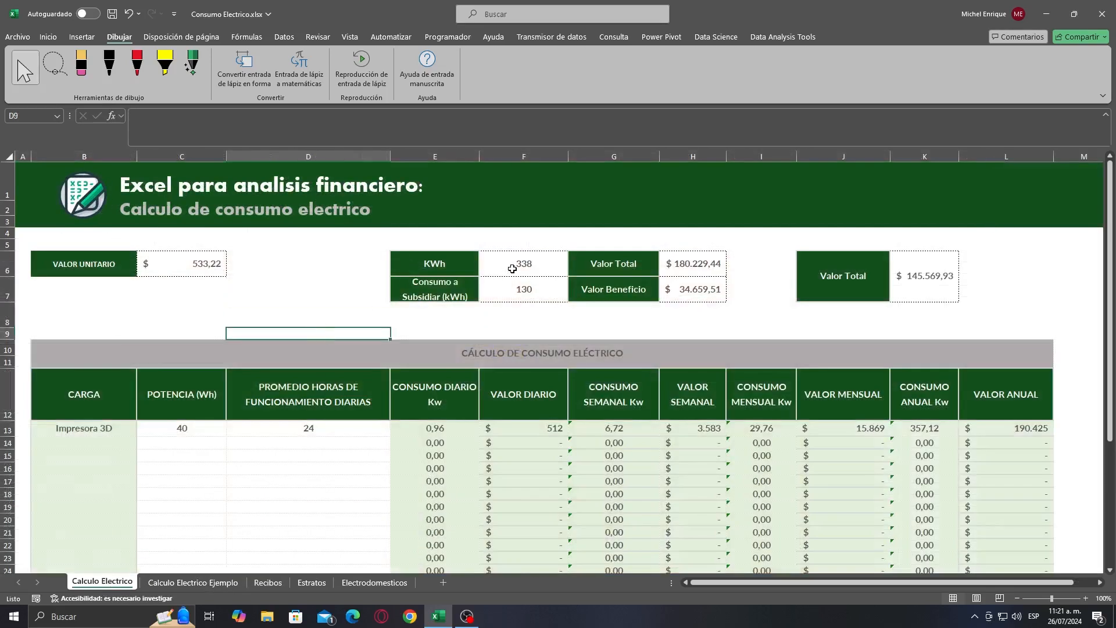
{"action": "left_click", "coordinate": [267, 581]}
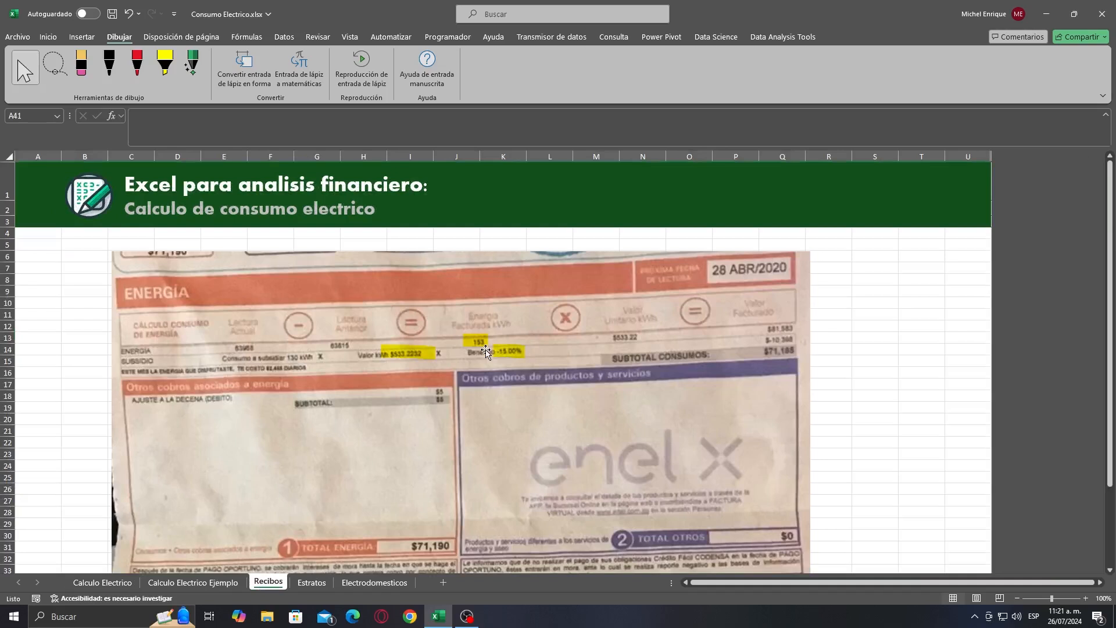
{"action": "left_click", "coordinate": [105, 581]}
{"action": "left_click", "coordinate": [533, 267]}
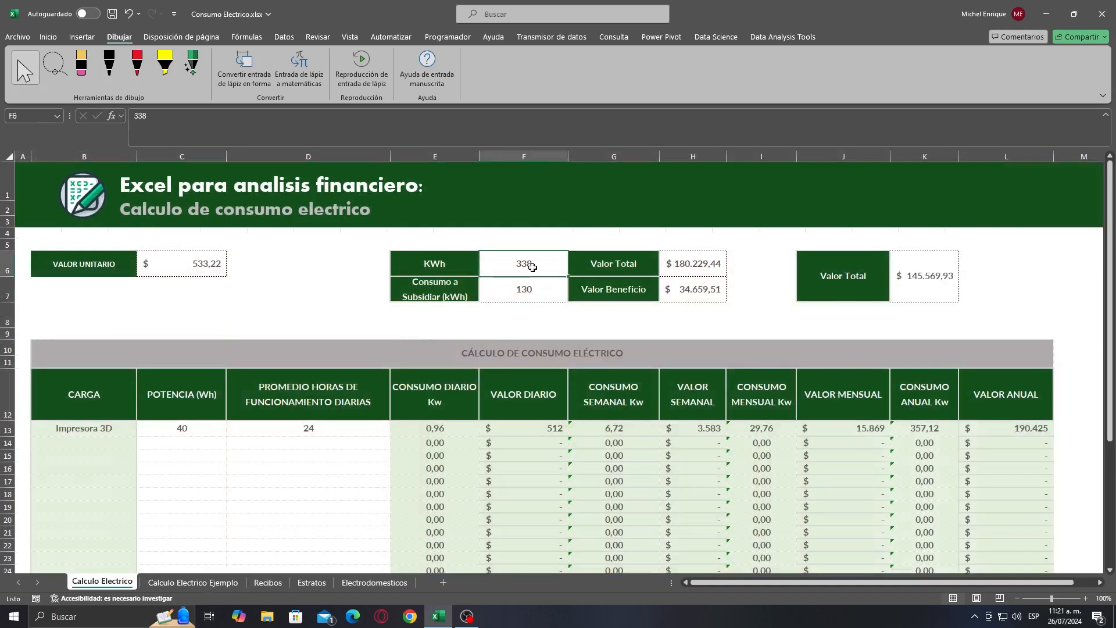
{"action": "type", "text": "153"}
{"action": "left_click", "coordinate": [531, 309]}
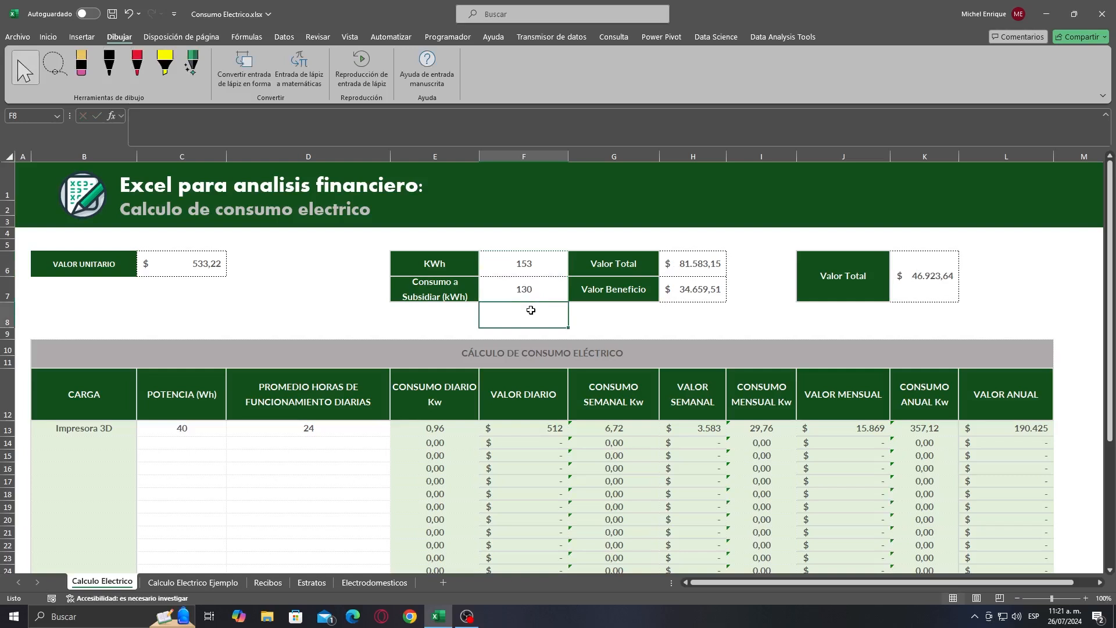
Review the Consumo a Subsidiar value in F7 against the Estratos sheet and the receipt in Recibos.
{"action": "left_click", "coordinate": [521, 292]}
{"action": "left_click", "coordinate": [520, 273]}
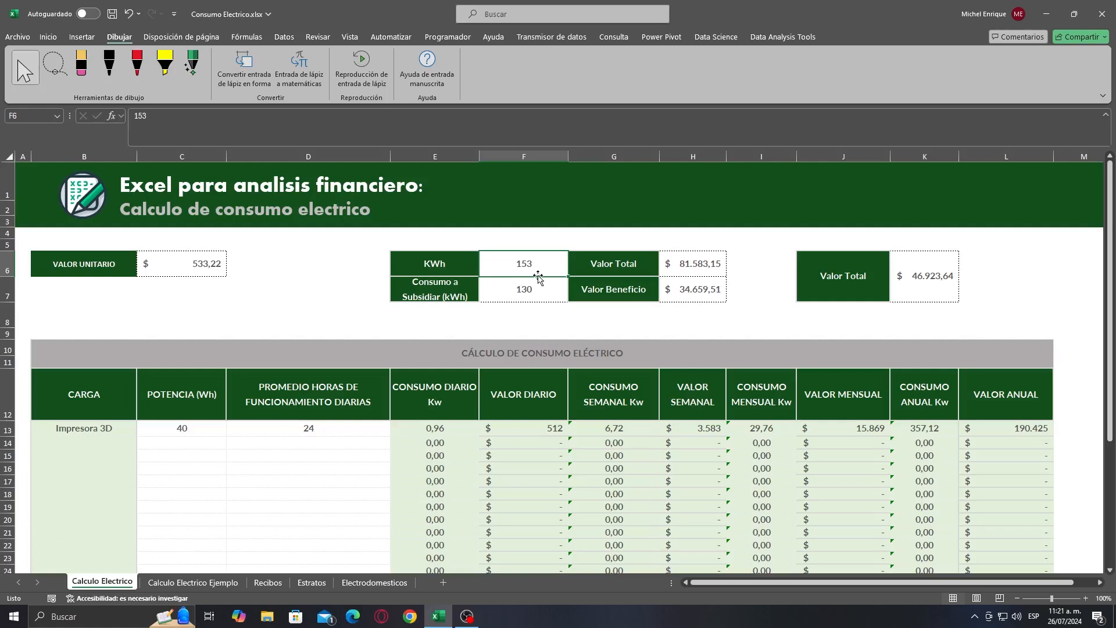
{"action": "left_click", "coordinate": [523, 291]}
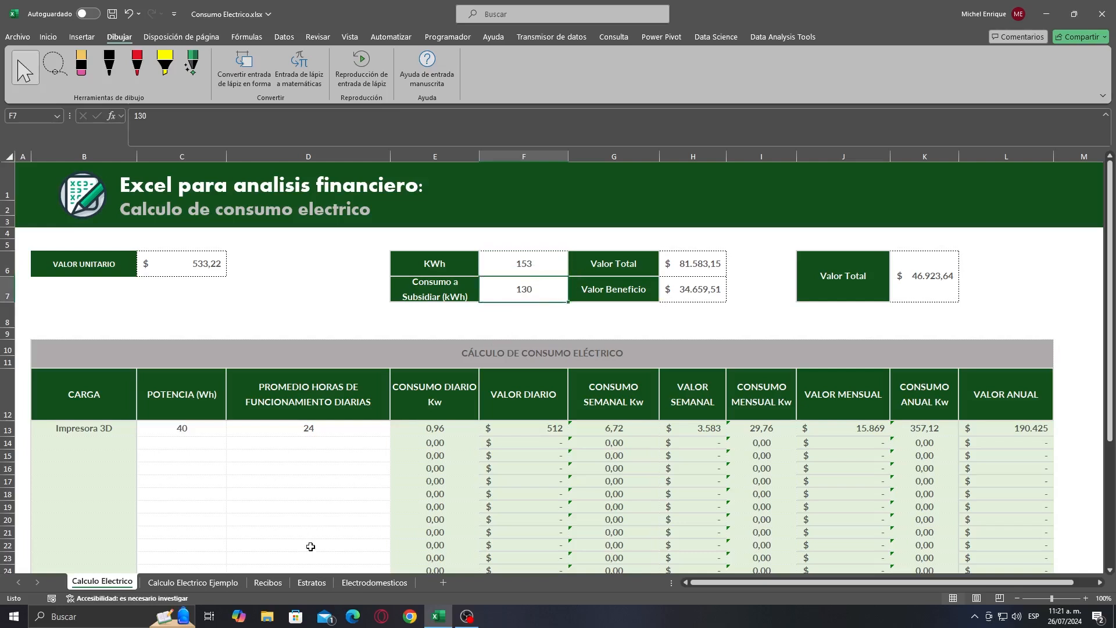
{"action": "left_click", "coordinate": [311, 582]}
{"action": "left_click", "coordinate": [250, 586]}
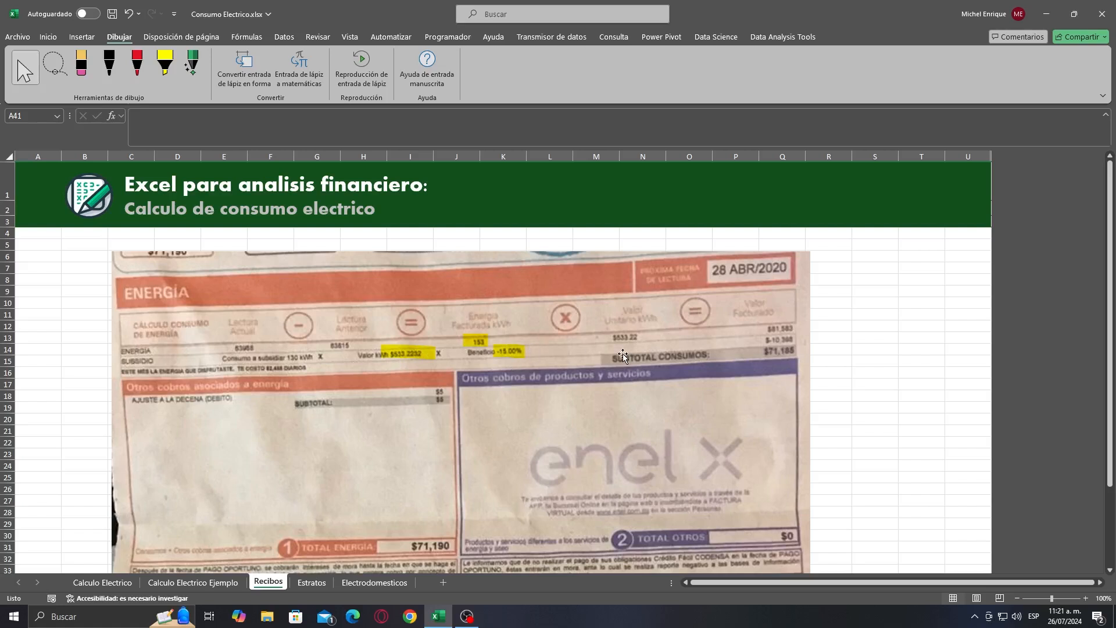
{"action": "left_click", "coordinate": [103, 583]}
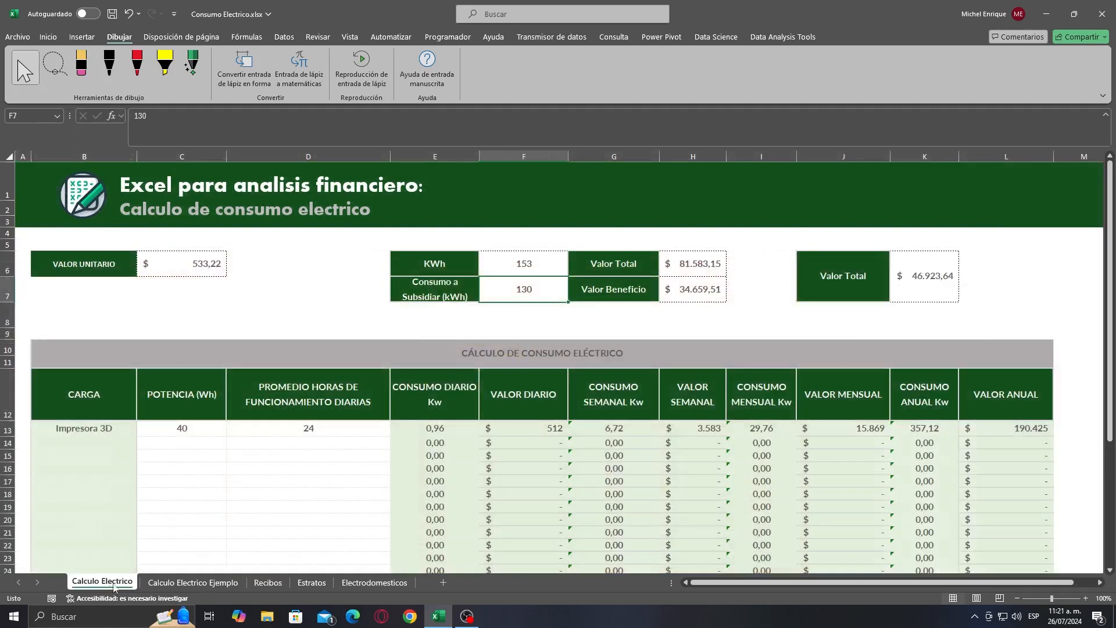
Inspect the Valor Total formula in H6 and the cells it references.
{"action": "left_click", "coordinate": [686, 259]}
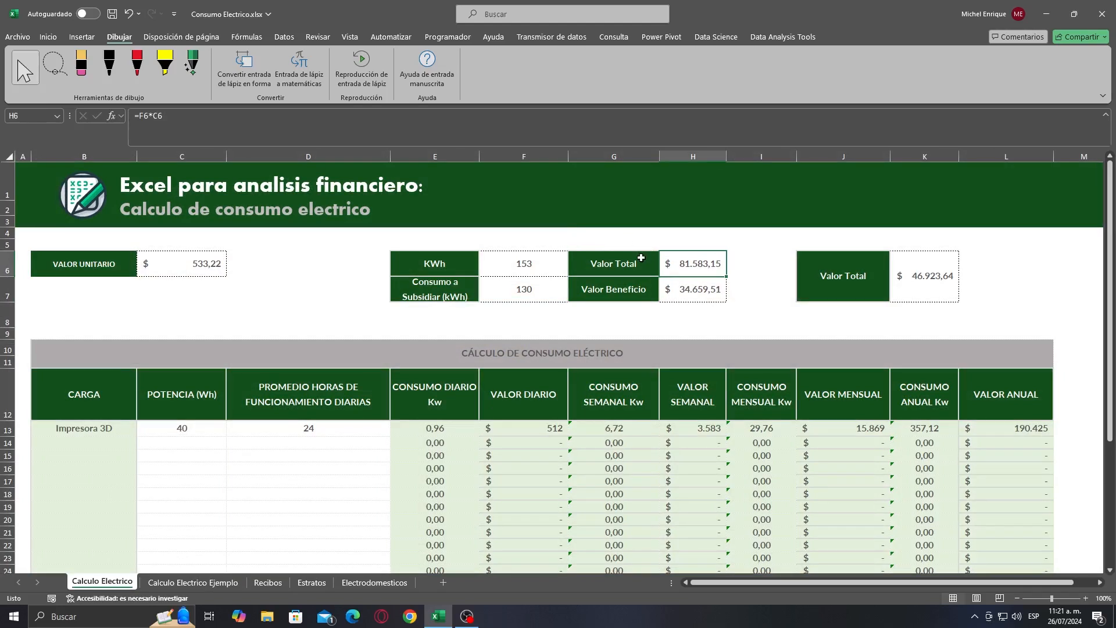
{"action": "left_click", "coordinate": [264, 131]}
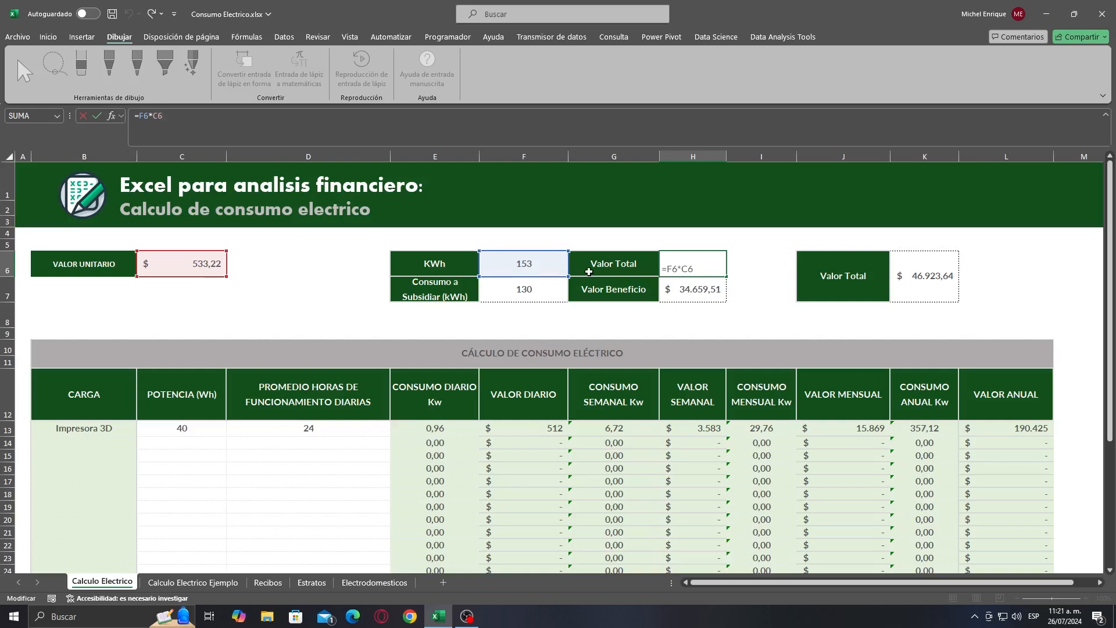
{"action": "key", "text": "Return"}
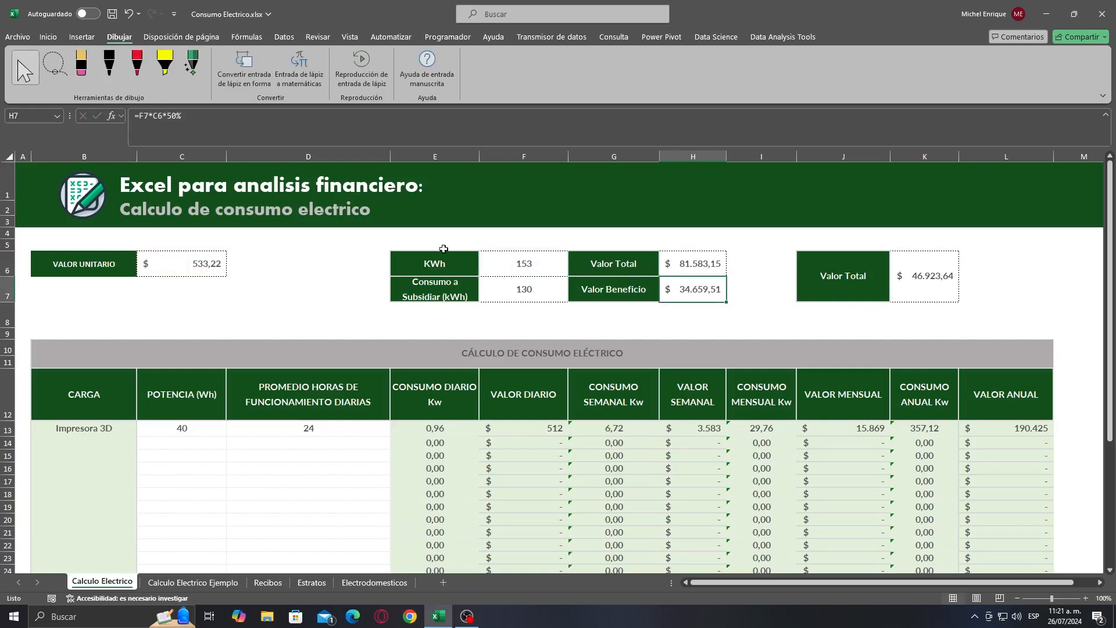
Change the percentage in the Valor Beneficio formula in H7 to 15%, giving =F7*C6*15%.
{"action": "left_click", "coordinate": [220, 129]}
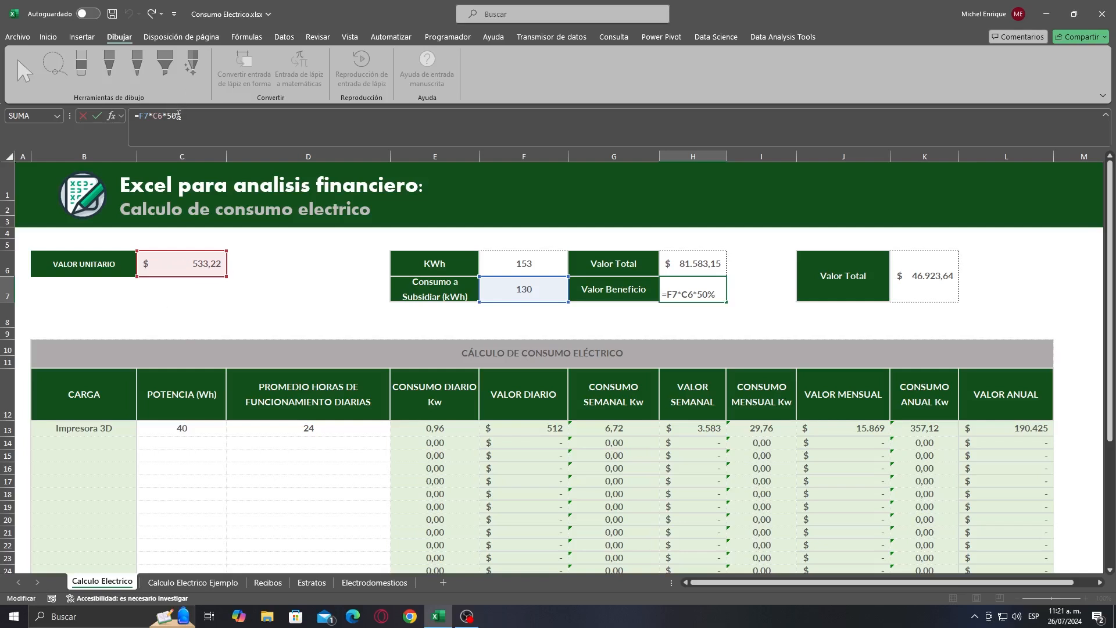
{"action": "key", "text": "BackSpace"}
{"action": "key", "text": "BackSpace"}
{"action": "type", "text": "15"}
{"action": "key", "text": "Return"}
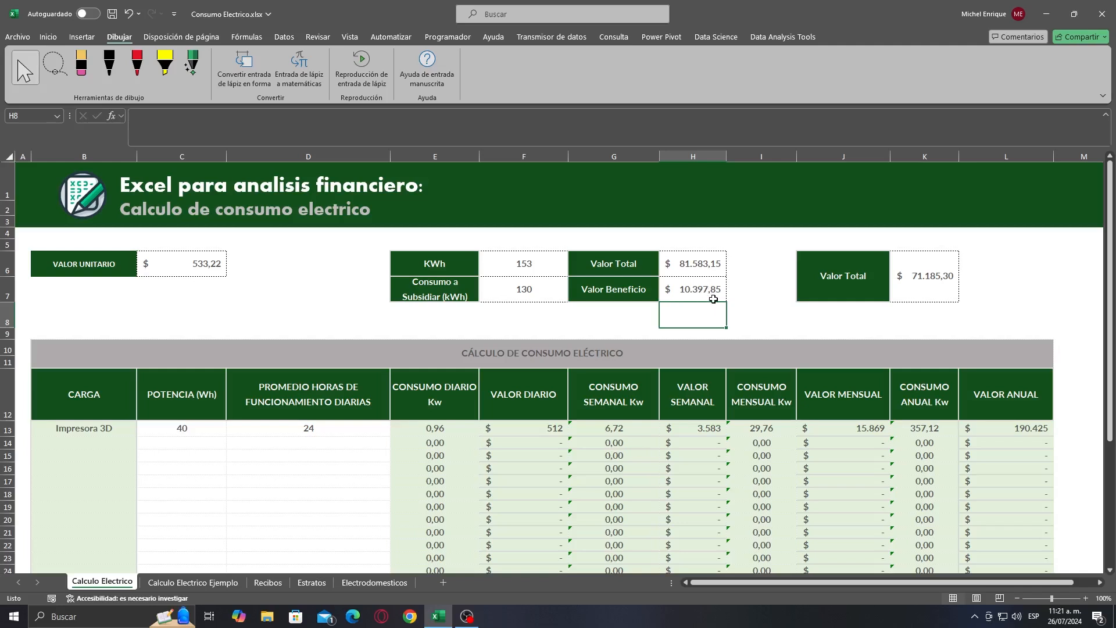
Check the calculated amounts against the receipt in Recibos and inspect the Valor Beneficio formula in H7 and the final Valor Total formula in K6.
{"action": "left_click", "coordinate": [268, 582]}
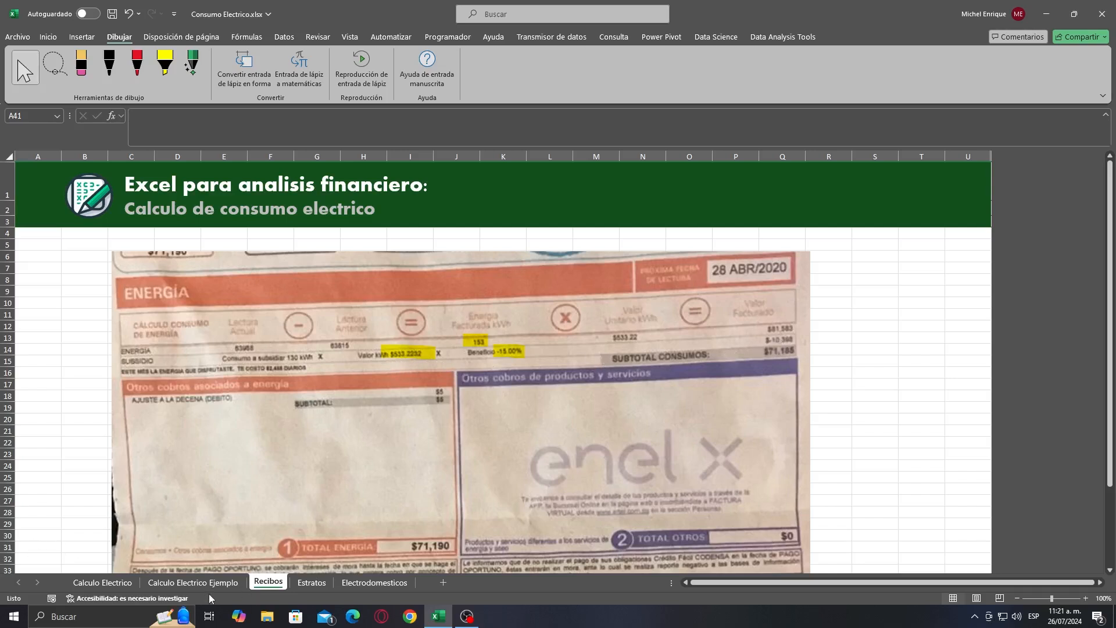
{"action": "left_click", "coordinate": [114, 579]}
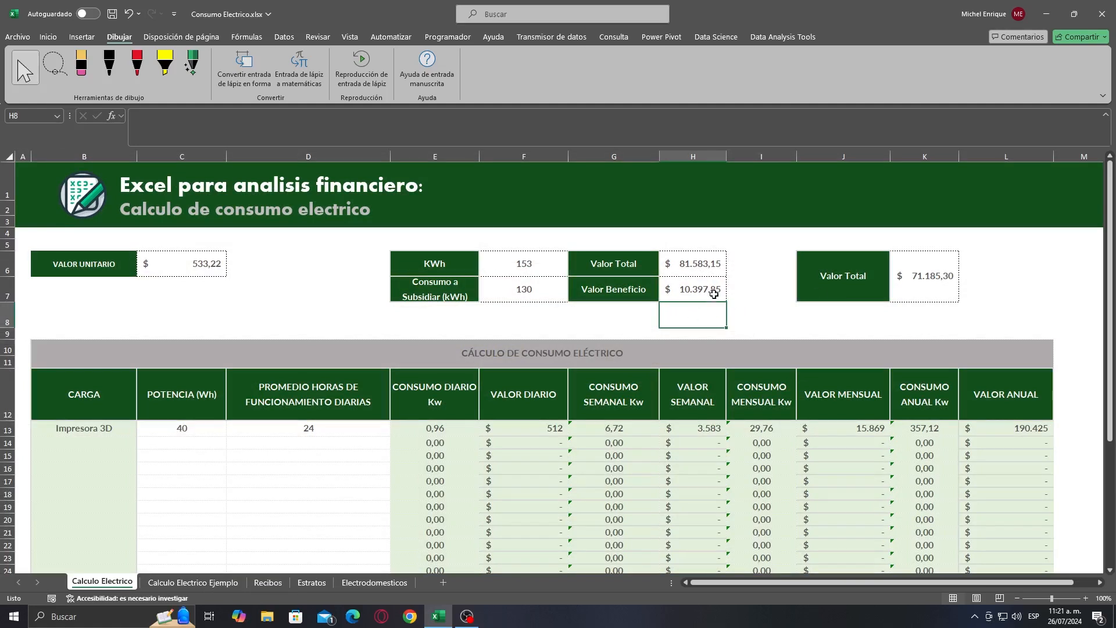
{"action": "left_click", "coordinate": [750, 307]}
{"action": "left_click", "coordinate": [664, 285]}
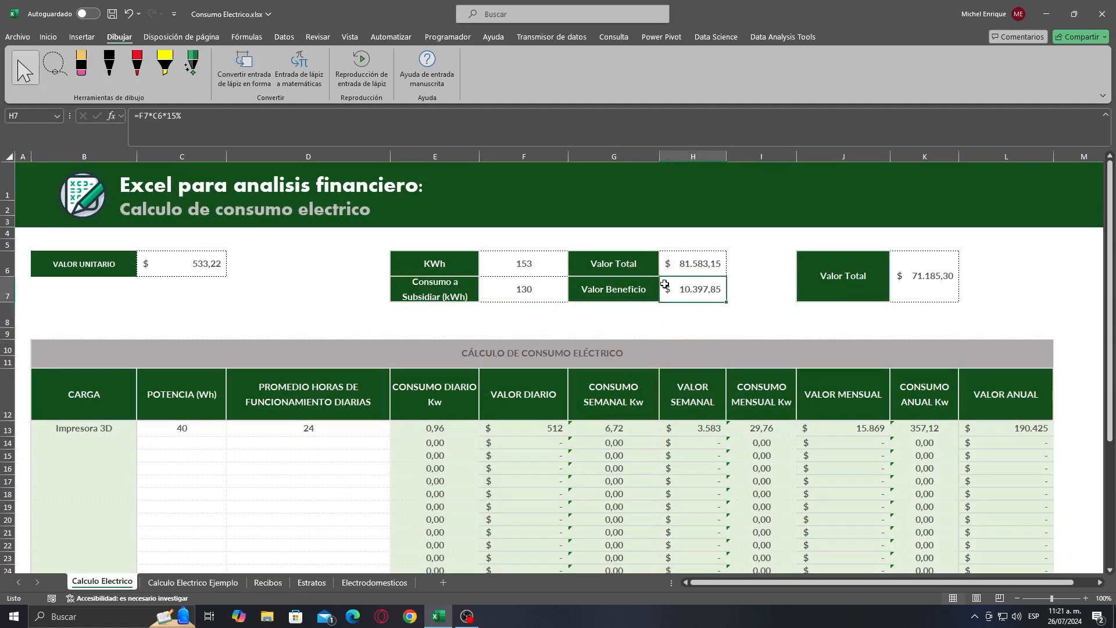
{"action": "left_click", "coordinate": [218, 115]}
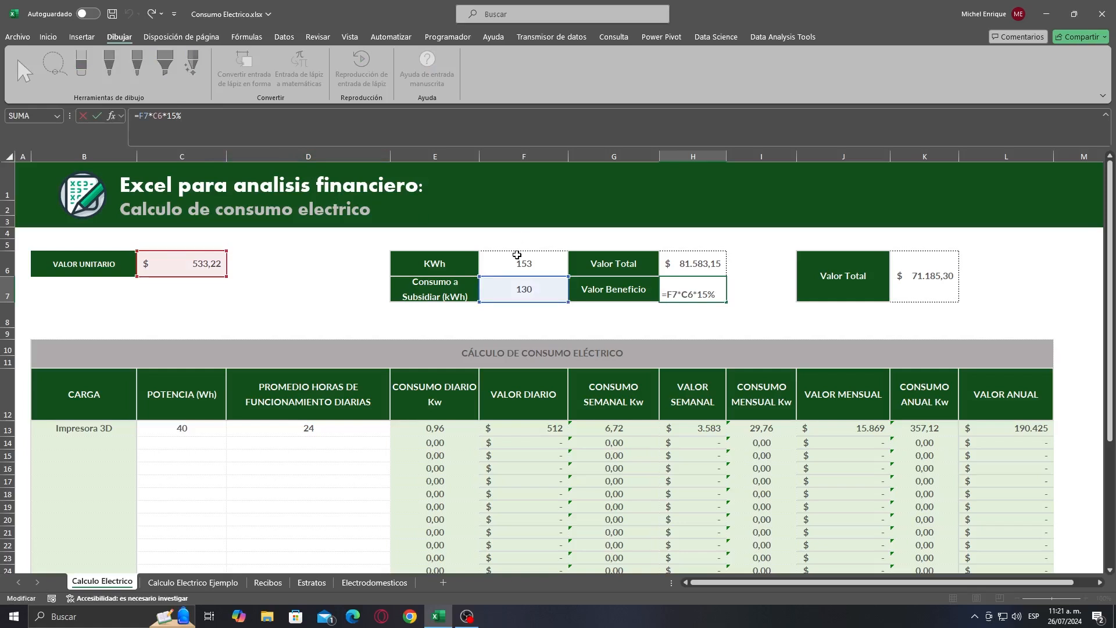
{"action": "left_click", "coordinate": [426, 317]}
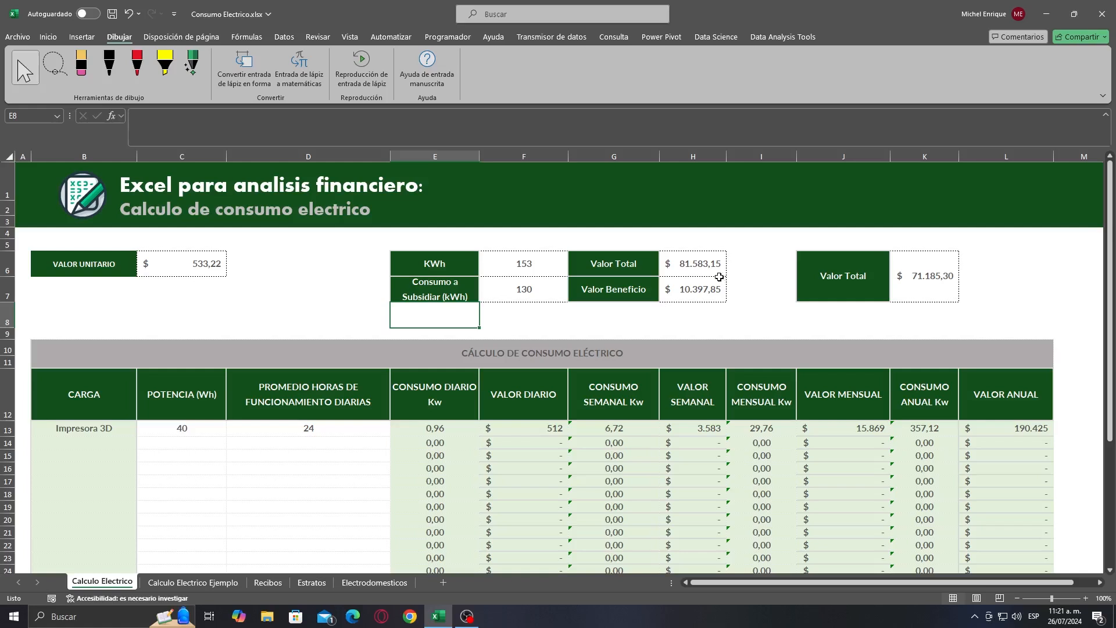
{"action": "left_click", "coordinate": [918, 291]}
{"action": "left_click", "coordinate": [244, 135]}
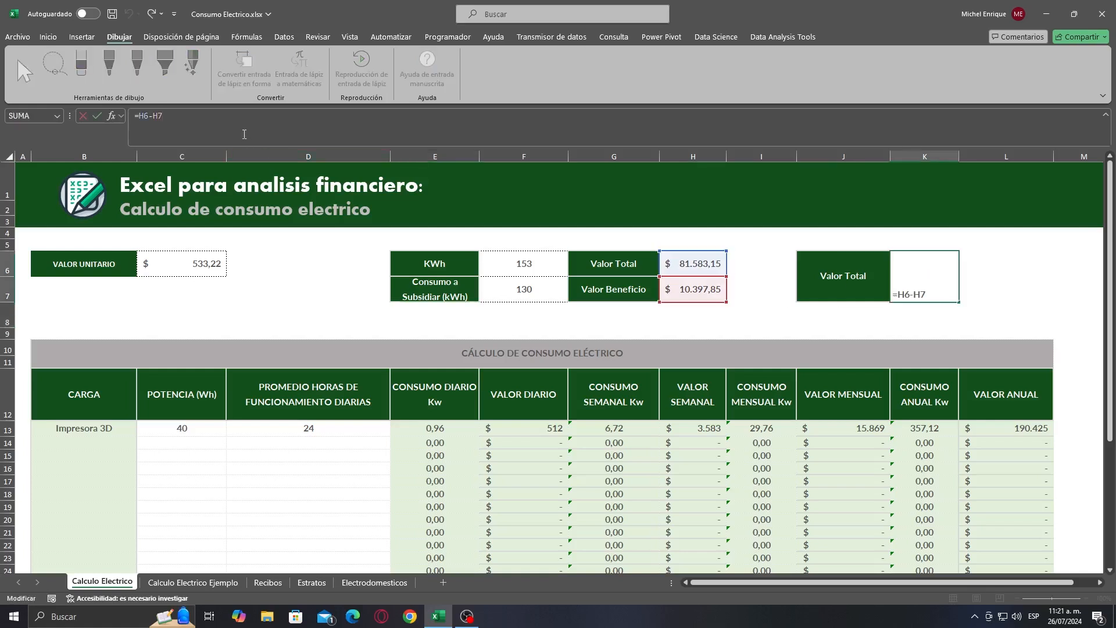
Review the formulas for Valor Total in H6, Valor Beneficio in H7 and the final total in K6 against the receipt in Recibos.
{"action": "left_click", "coordinate": [760, 312]}
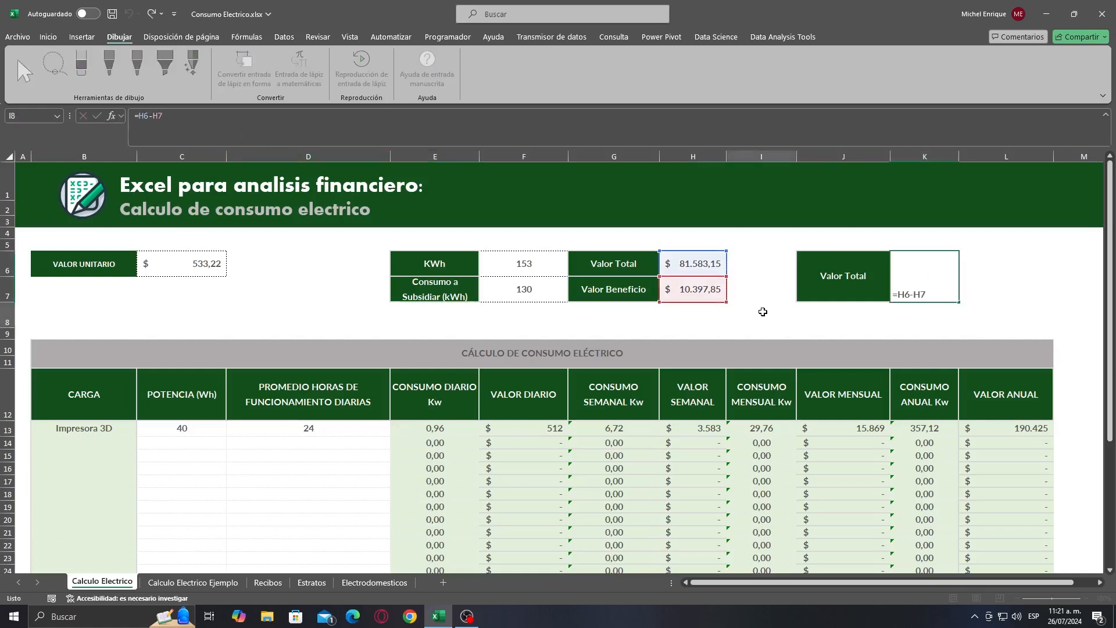
{"action": "left_click", "coordinate": [676, 272]}
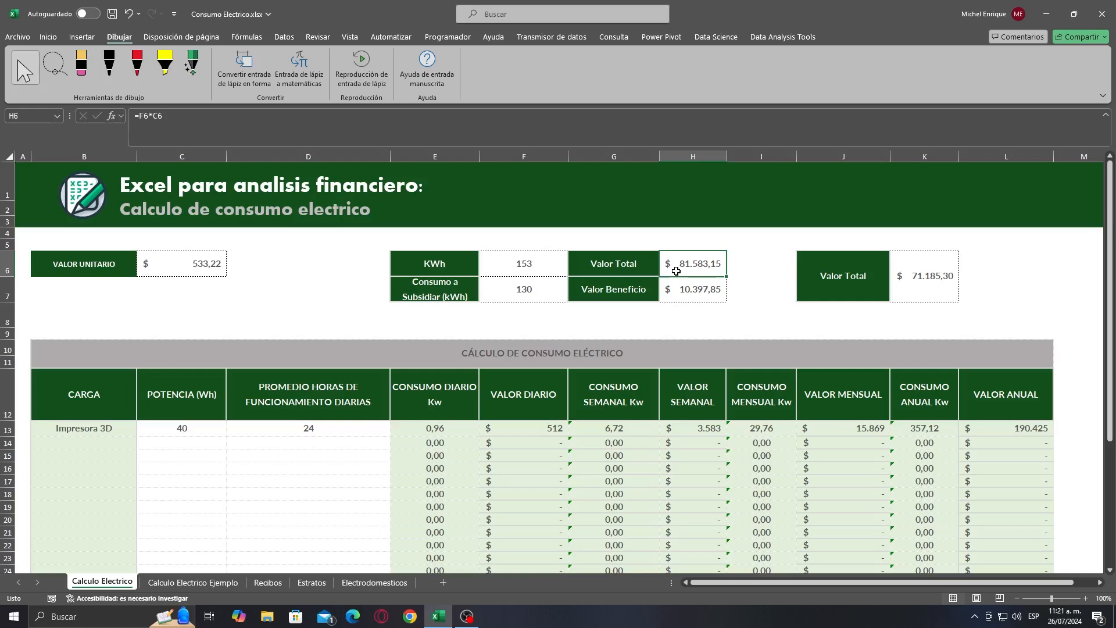
{"action": "left_click", "coordinate": [681, 288]}
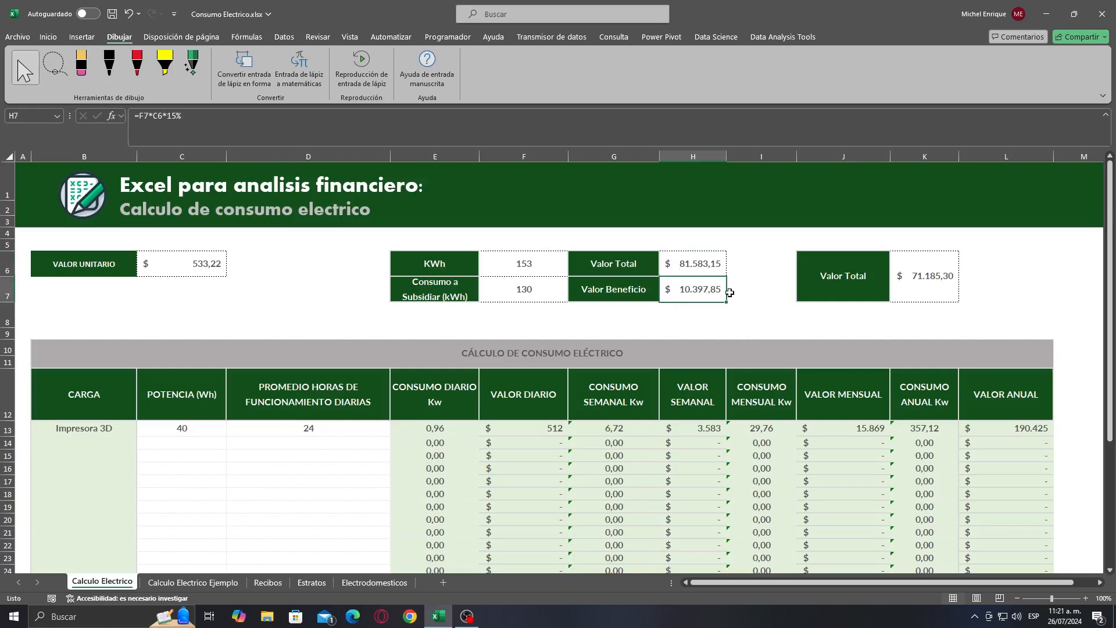
{"action": "left_click", "coordinate": [921, 288]}
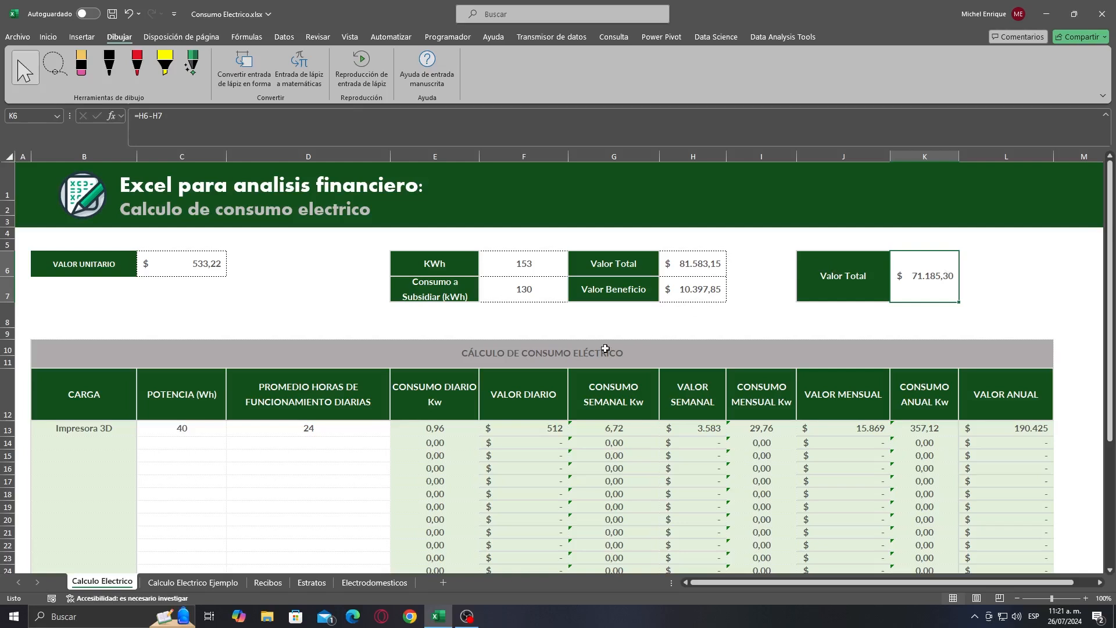
{"action": "left_click", "coordinate": [269, 582]}
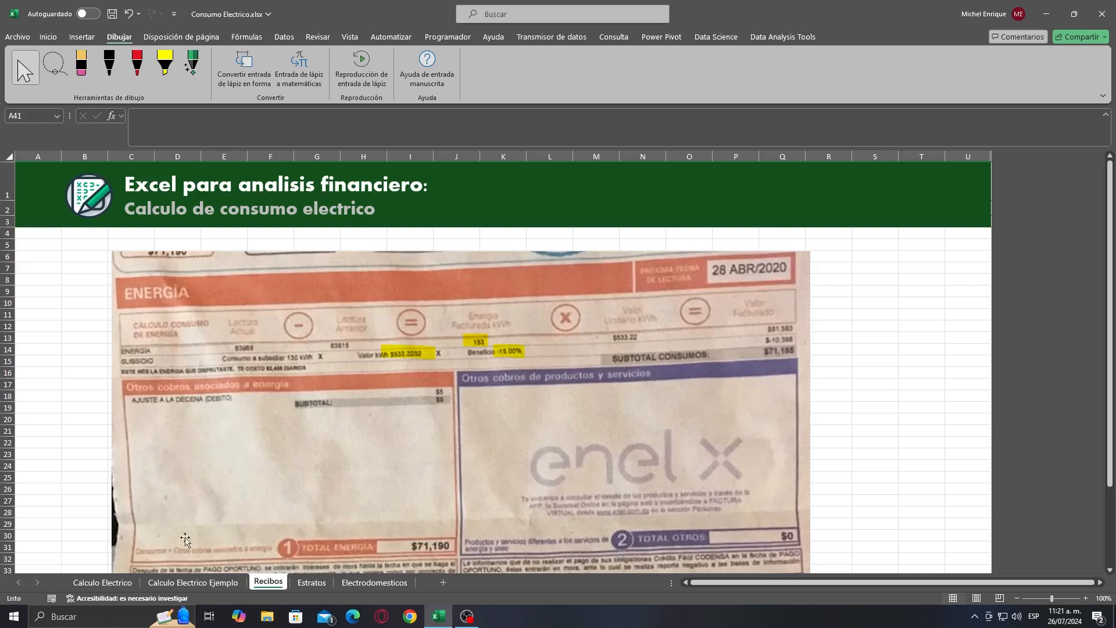
Examine the layout of the CÁLCULO DE CONSUMO ELÉCTRICO table in the Calculo Electrico Ejemplo sheet, including the TOTALES row.
{"action": "left_click", "coordinate": [192, 582]}
{"action": "scroll", "coordinate": [409, 375], "scroll_direction": "down", "scroll_amount": 2}
{"action": "scroll", "coordinate": [409, 375], "scroll_direction": "up", "scroll_amount": 2}
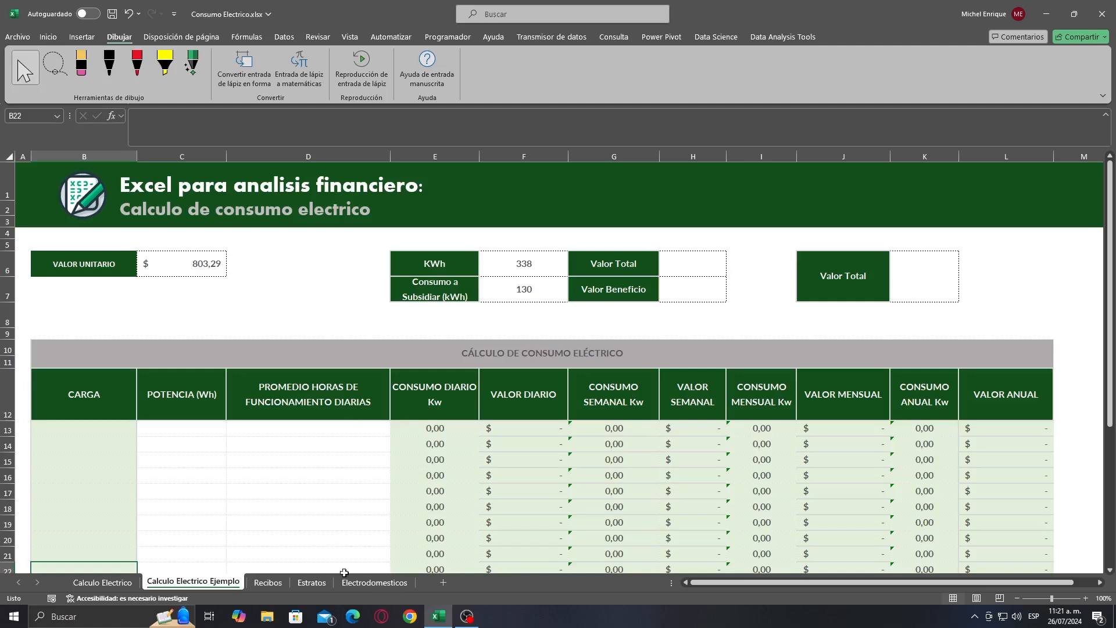
{"action": "scroll", "coordinate": [324, 423], "scroll_direction": "down", "scroll_amount": 1}
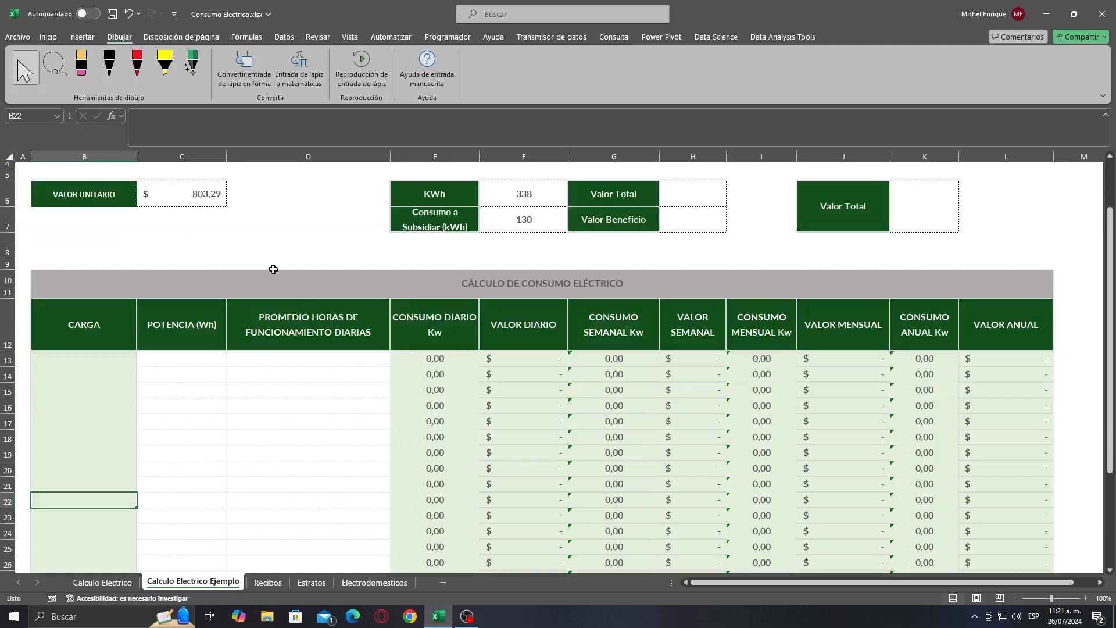
{"action": "left_click_drag", "start_coordinate": [95, 279], "coordinate": [853, 473]}
{"action": "scroll", "coordinate": [759, 430], "scroll_direction": "down", "scroll_amount": 1}
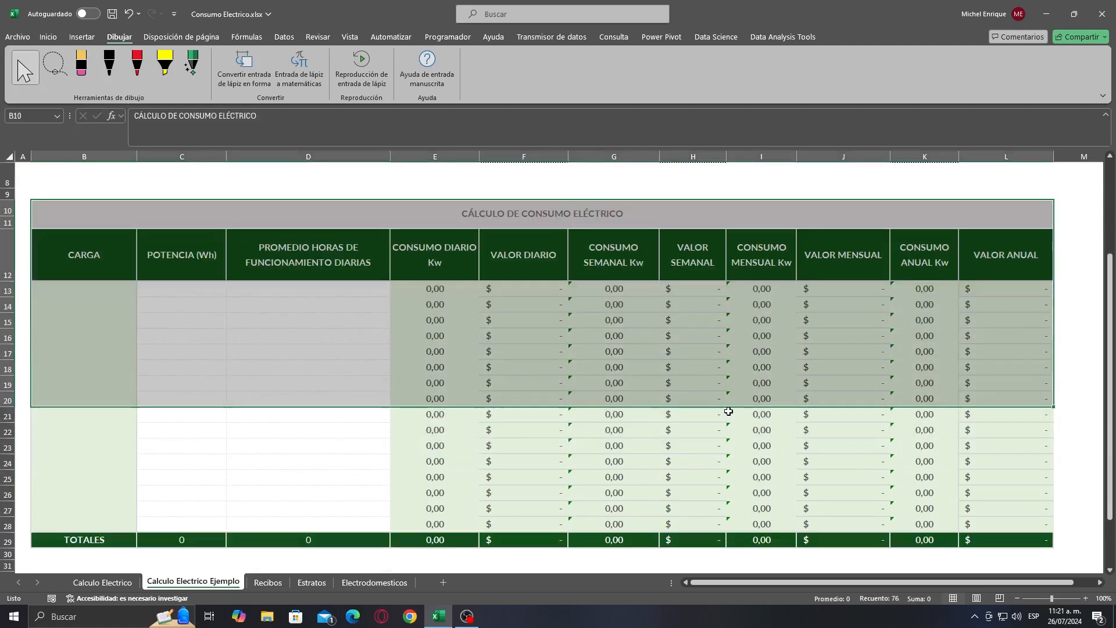
{"action": "scroll", "coordinate": [628, 482], "scroll_direction": "up", "scroll_amount": 3}
{"action": "scroll", "coordinate": [630, 480], "scroll_direction": "down", "scroll_amount": 2}
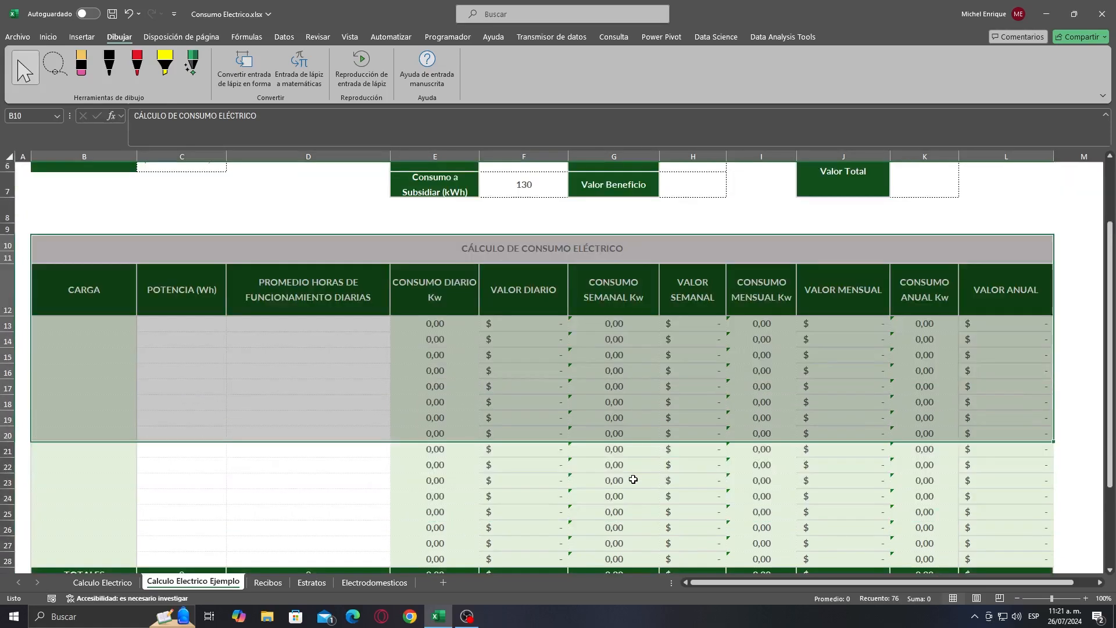
Inspect the CARGA and POTENCIA (Wh) columns and the CONSUMO DIARIO Kw formula in row 13.
{"action": "left_click", "coordinate": [419, 354]}
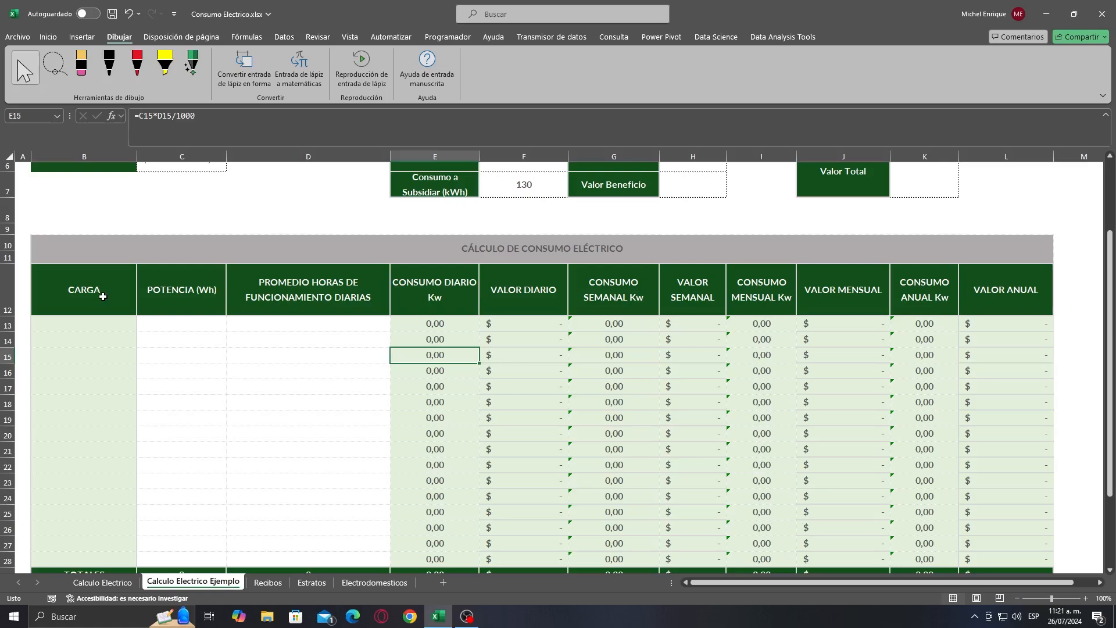
{"action": "scroll", "coordinate": [137, 339], "scroll_direction": "up", "scroll_amount": 2}
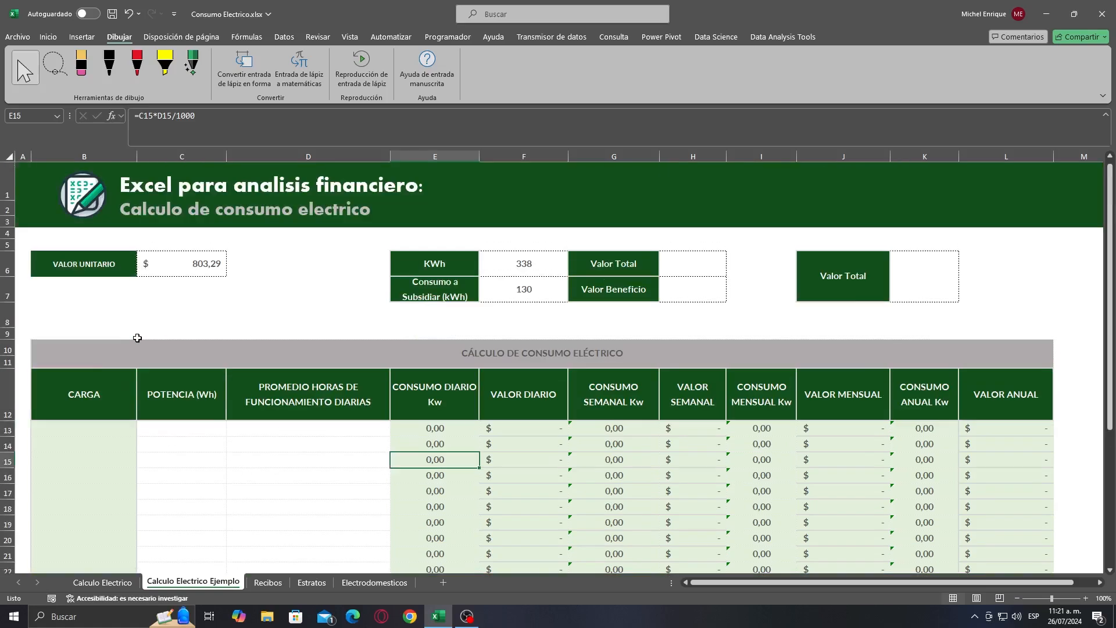
{"action": "left_click", "coordinate": [102, 436]}
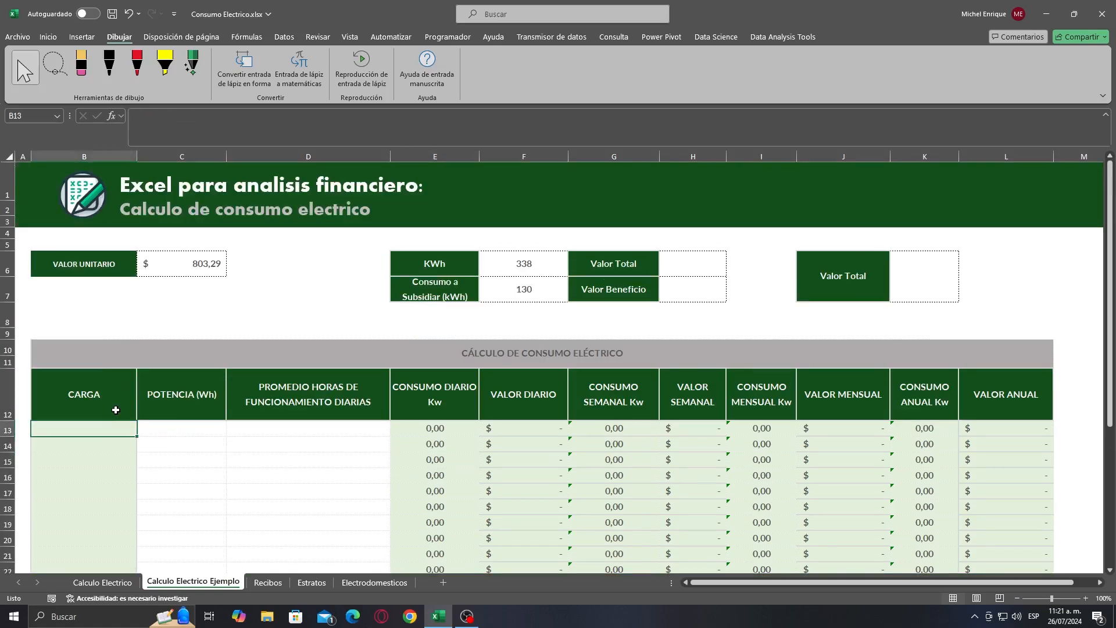
{"action": "left_click", "coordinate": [114, 408]}
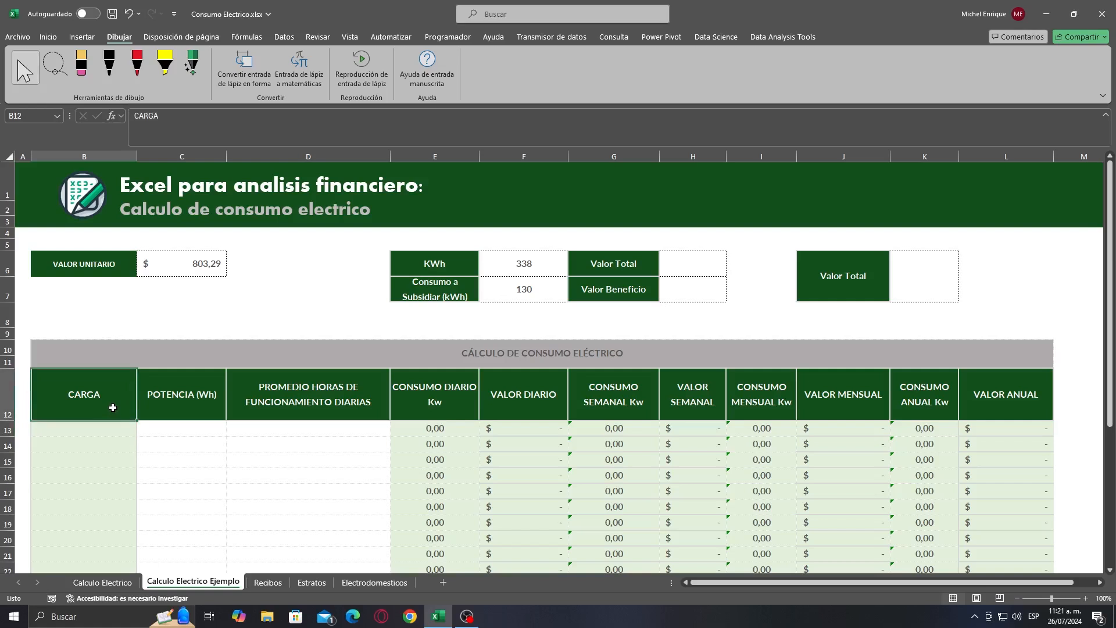
{"action": "left_click", "coordinate": [197, 411]}
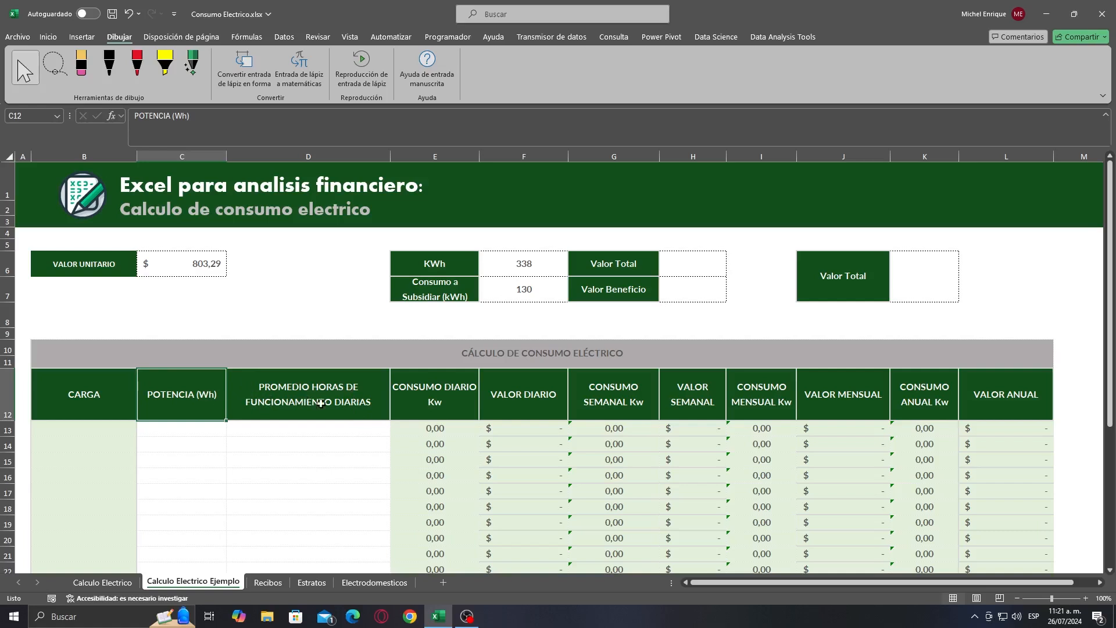
{"action": "left_click", "coordinate": [445, 430]}
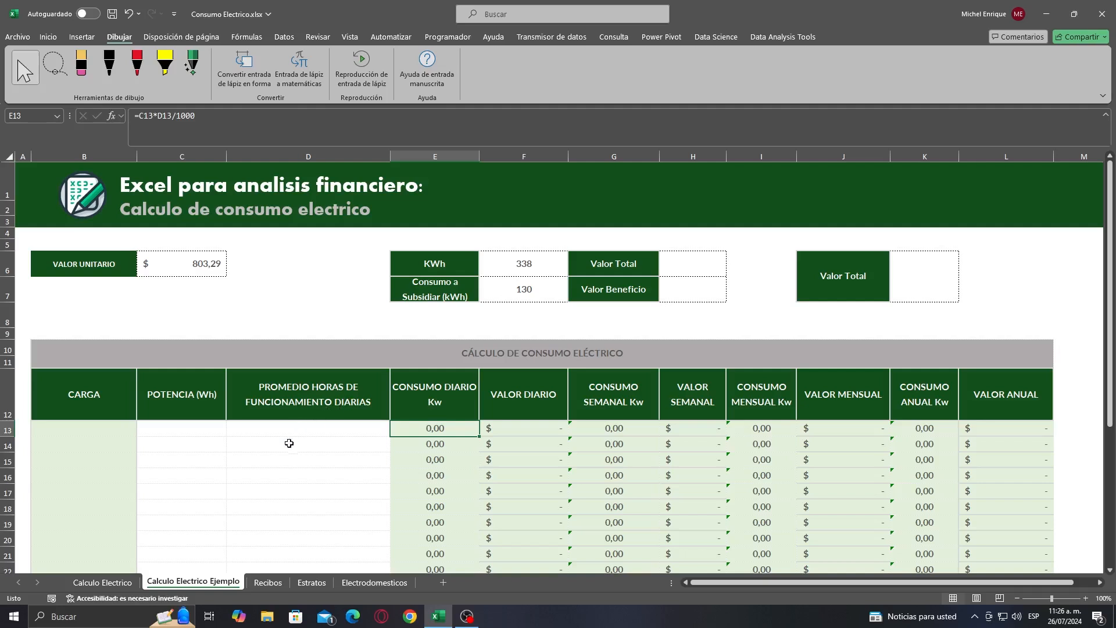
Check the Estratos sheet and examine the refrigerators' energy labels in the Electrodomesticos sheet.
{"action": "scroll", "coordinate": [289, 443], "scroll_direction": "down", "scroll_amount": 1}
{"action": "left_click", "coordinate": [311, 582]}
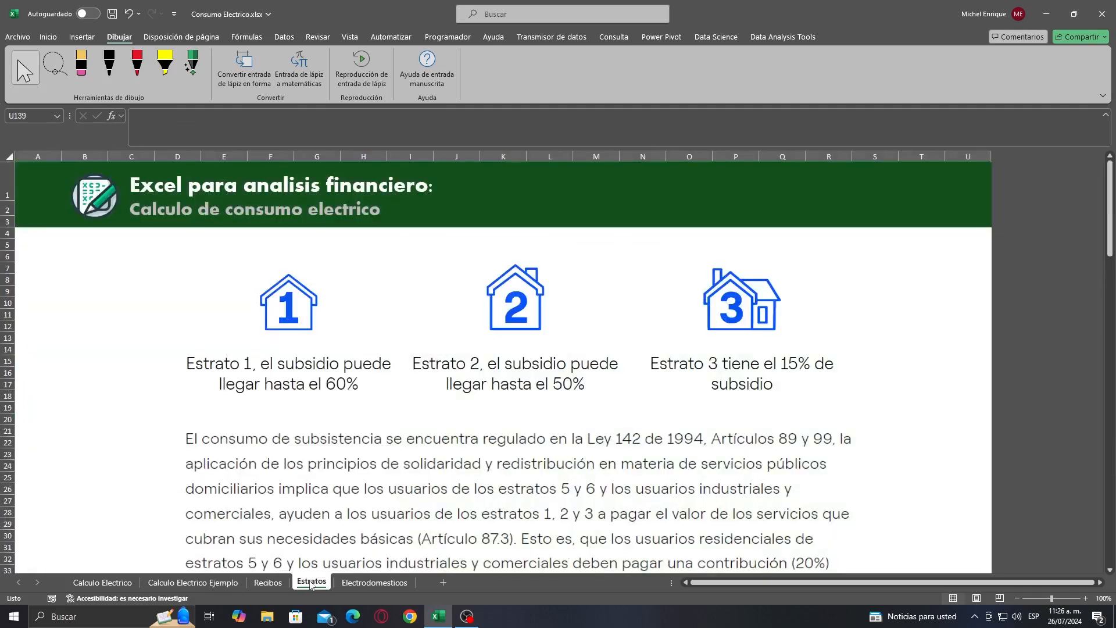
{"action": "left_click", "coordinate": [374, 582]}
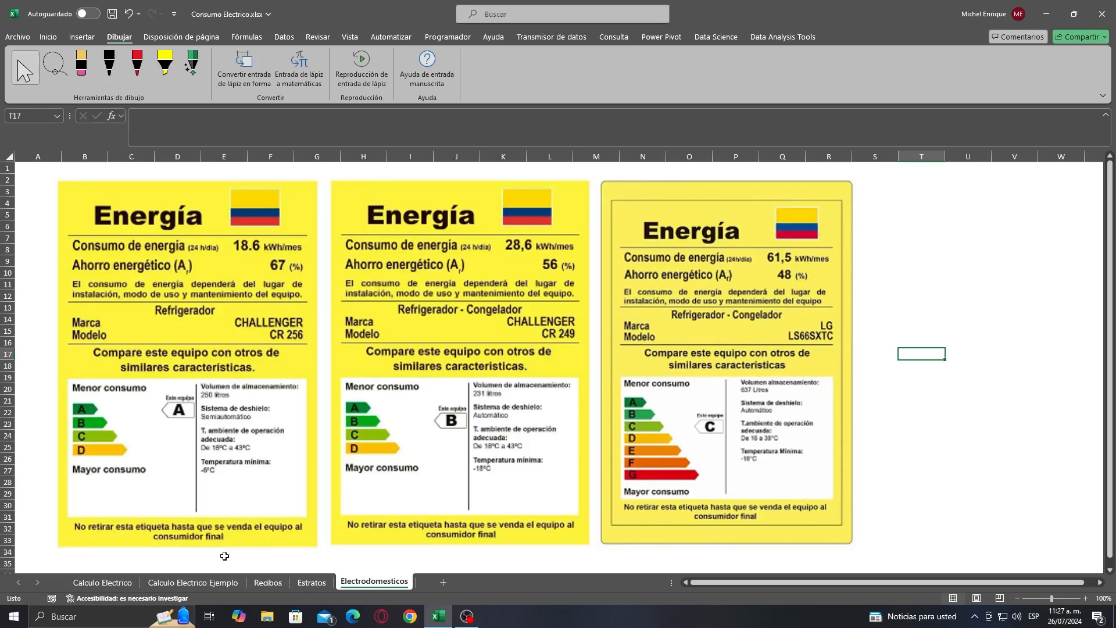
In the Calculo Electrico sheet, replace the load name in B13 with nevera 1.
{"action": "left_click", "coordinate": [102, 581]}
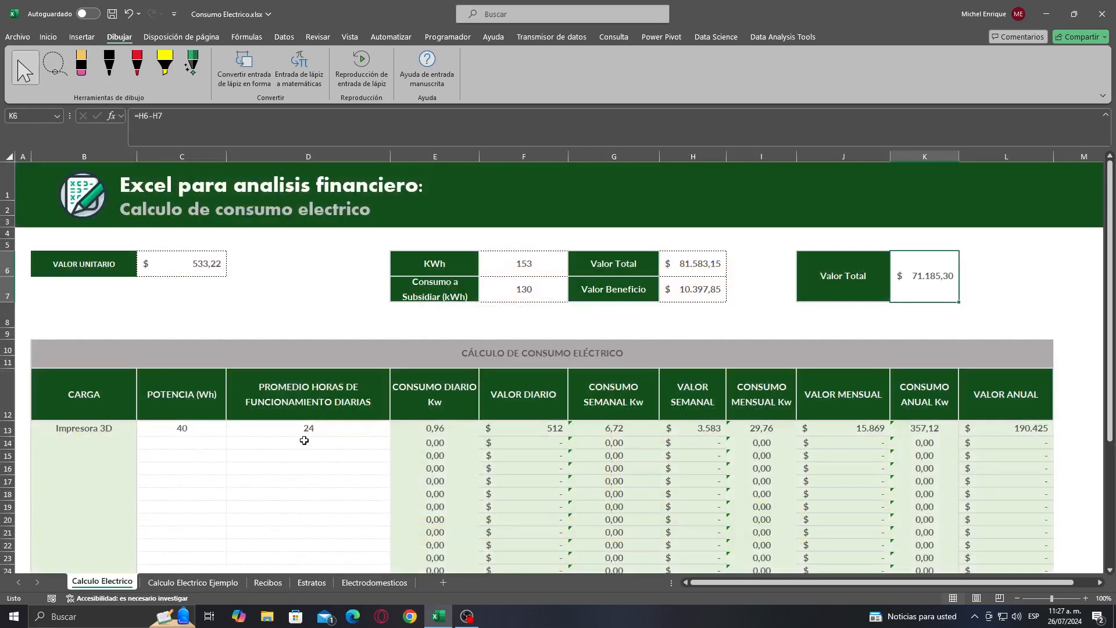
{"action": "scroll", "coordinate": [304, 440], "scroll_direction": "down", "scroll_amount": 2}
{"action": "scroll", "coordinate": [304, 440], "scroll_direction": "up", "scroll_amount": 2}
{"action": "left_click", "coordinate": [207, 428]}
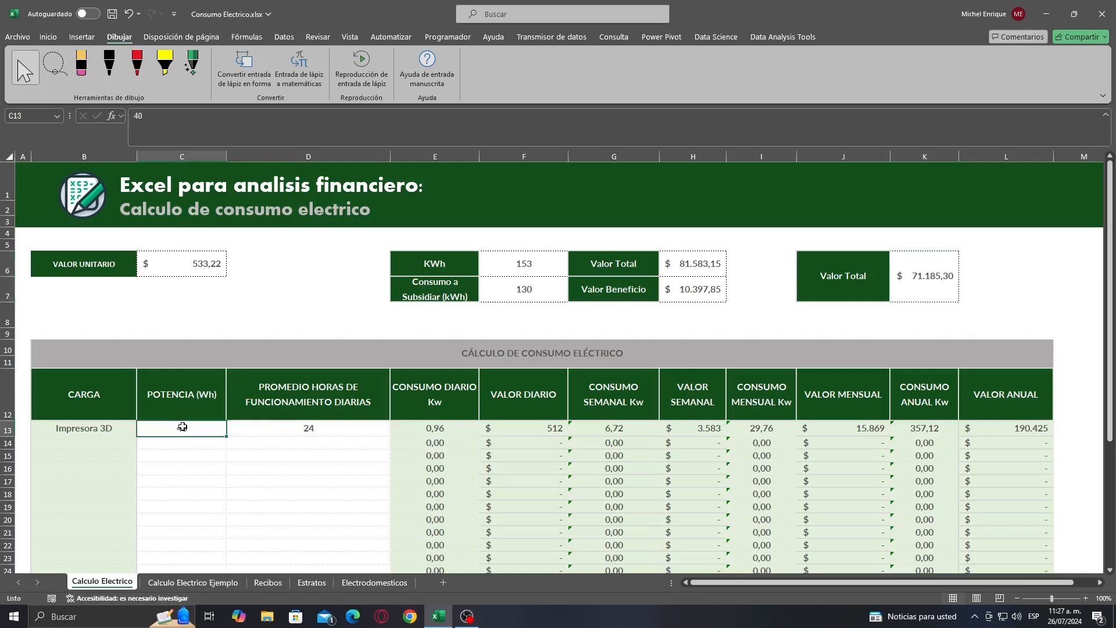
{"action": "left_click", "coordinate": [106, 430]}
{"action": "type", "text": "nevera"}
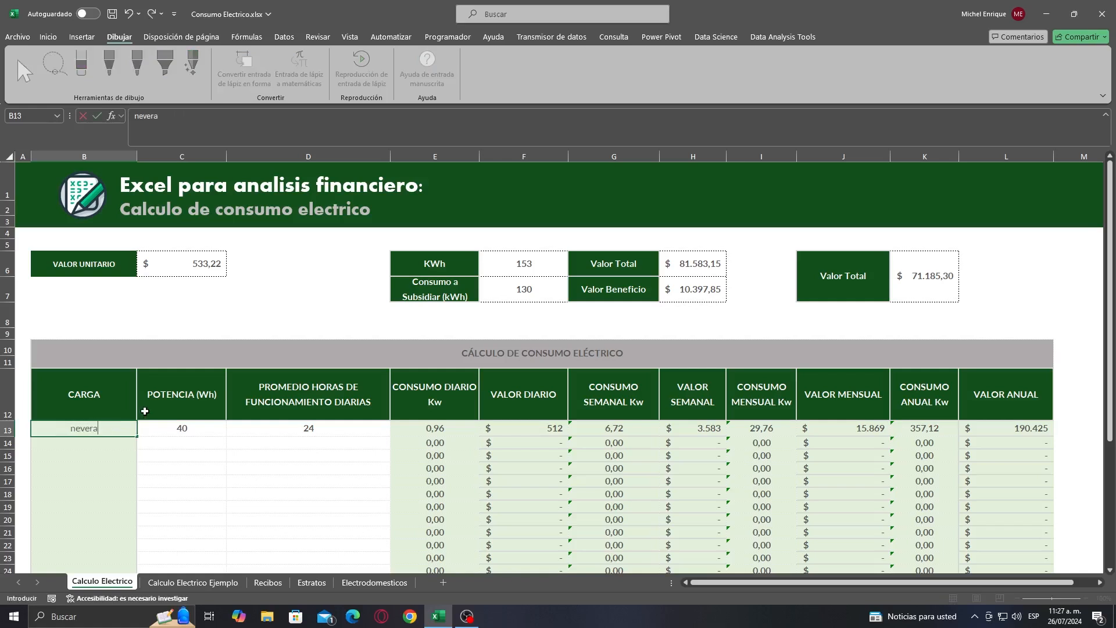
{"action": "key", "text": "Return"}
{"action": "left_click", "coordinate": [109, 425]}
{"action": "double_click", "coordinate": [110, 426]}
{"action": "type", "text": "1"}
{"action": "left_click", "coordinate": [104, 506]}
Fill the CARGA name from B13 down to B15 as a series giving nevera 2 and nevera 3.
{"action": "left_click", "coordinate": [113, 431]}
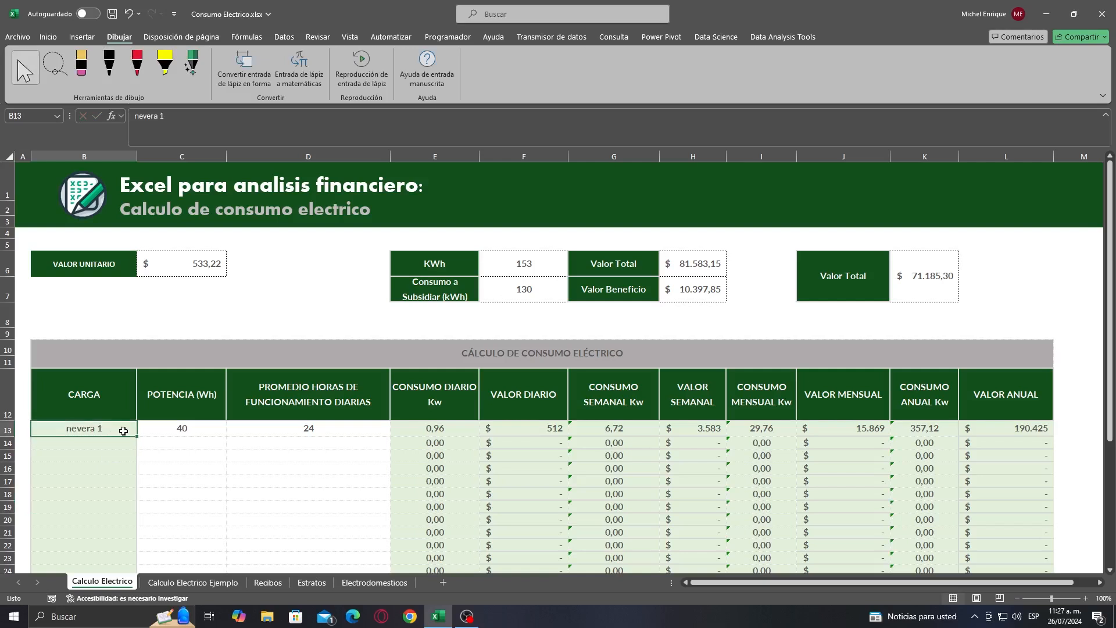
{"action": "left_click_drag", "start_coordinate": [137, 436], "coordinate": [140, 466]}
{"action": "left_click", "coordinate": [213, 490]}
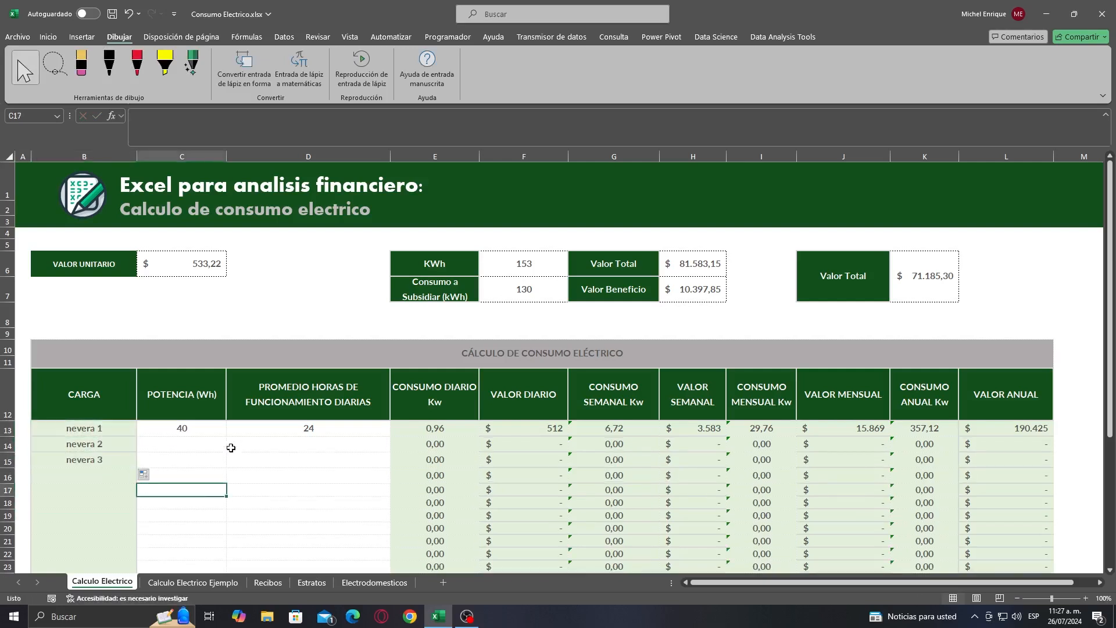
Clear the POTENCIA (Wh) value in C13 and copy the 24 daily operating hours from D13 down to D15.
{"action": "left_click_drag", "start_coordinate": [196, 430], "coordinate": [366, 428]}
{"action": "left_click", "coordinate": [185, 430]}
{"action": "key", "text": "Delete"}
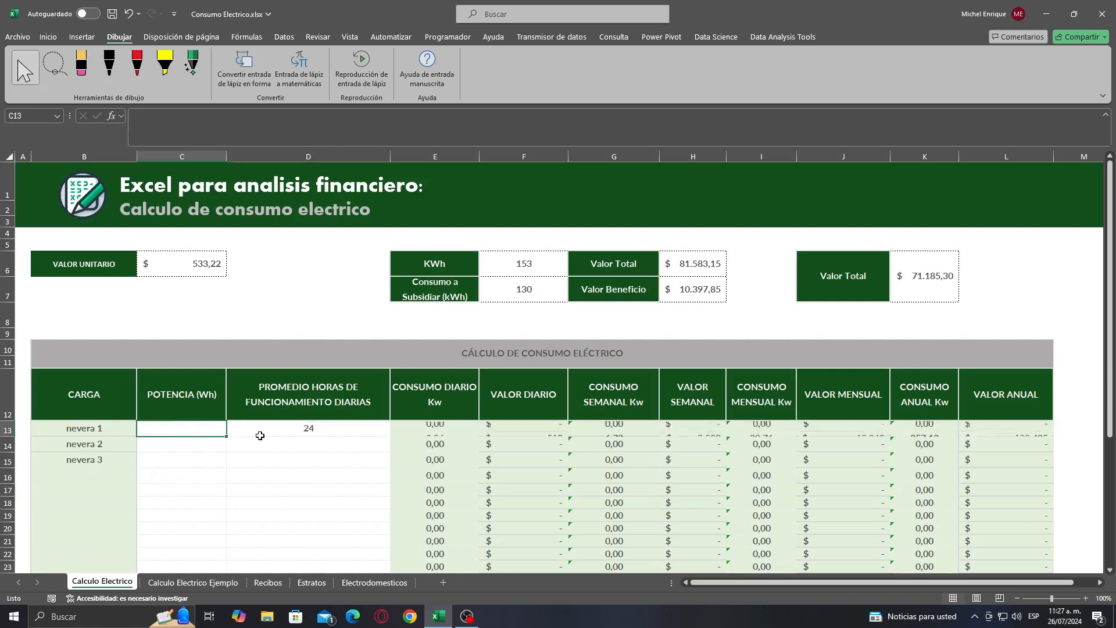
{"action": "left_click", "coordinate": [259, 436]}
{"action": "left_click_drag", "start_coordinate": [390, 436], "coordinate": [375, 476]}
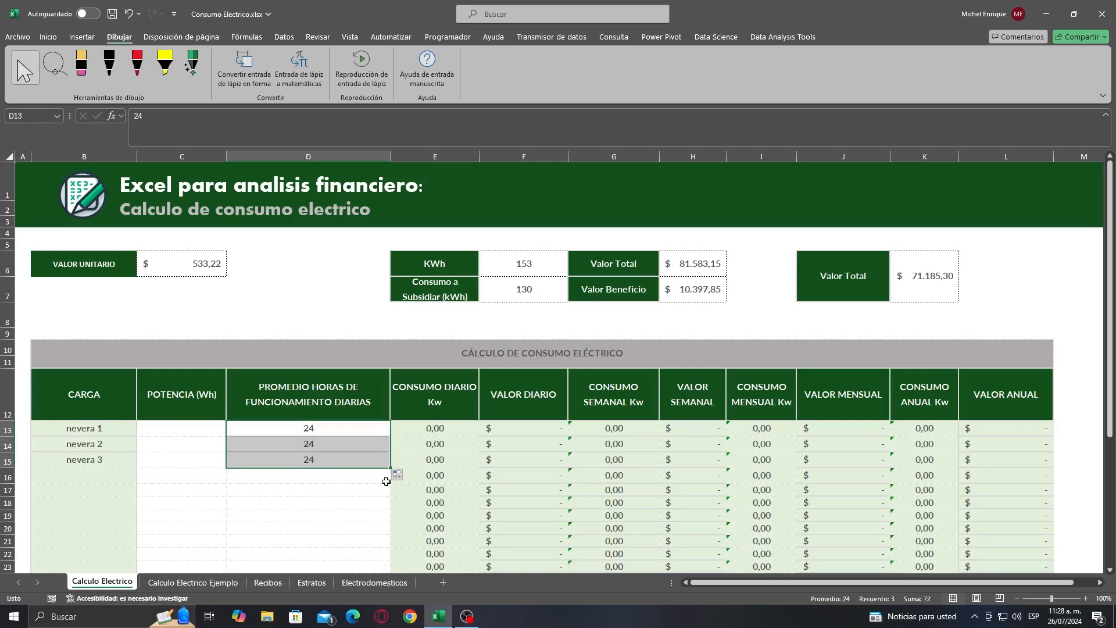
Read the consumption figures on the refrigerator labels in Electrodomesticos and return to the Calculo Electrico Ejemplo sheet.
{"action": "left_click", "coordinate": [269, 582]}
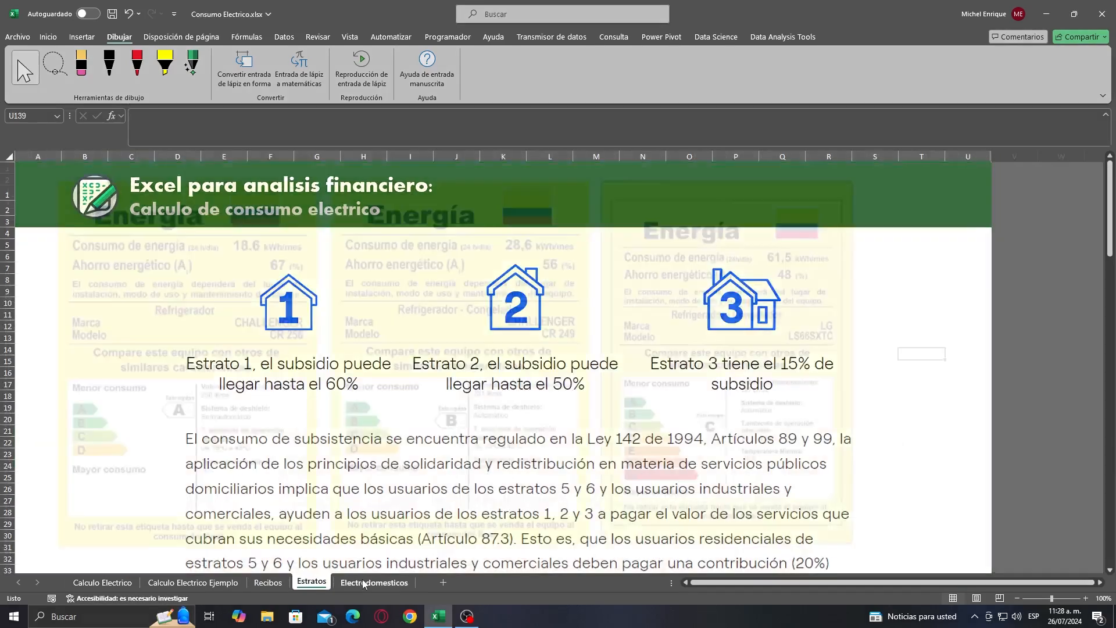
{"action": "left_click", "coordinate": [372, 581]}
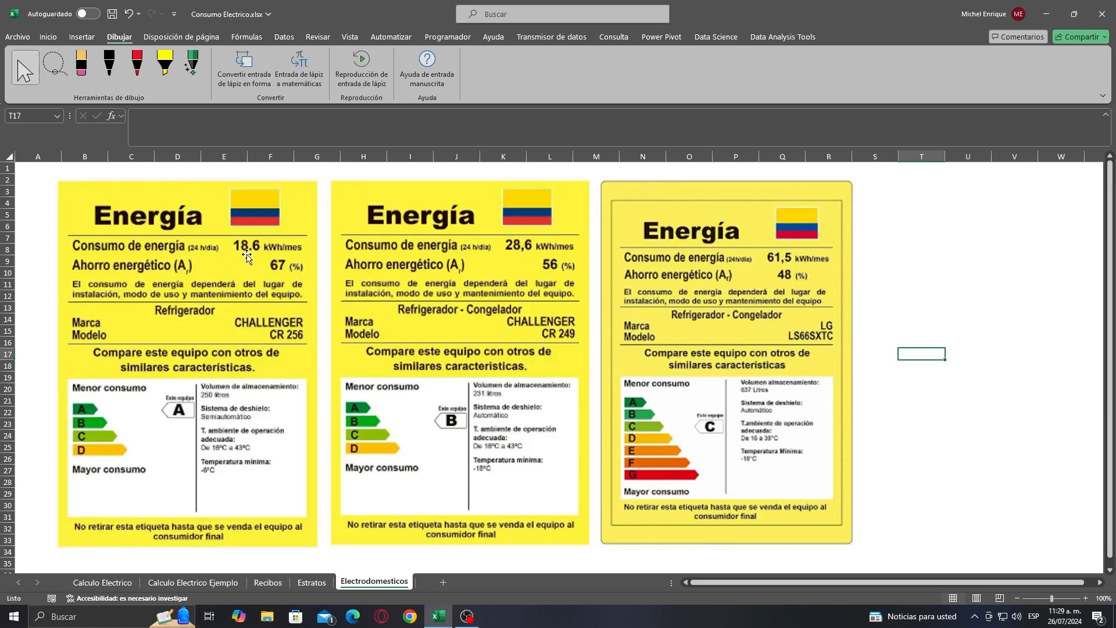
{"action": "left_click", "coordinate": [181, 582]}
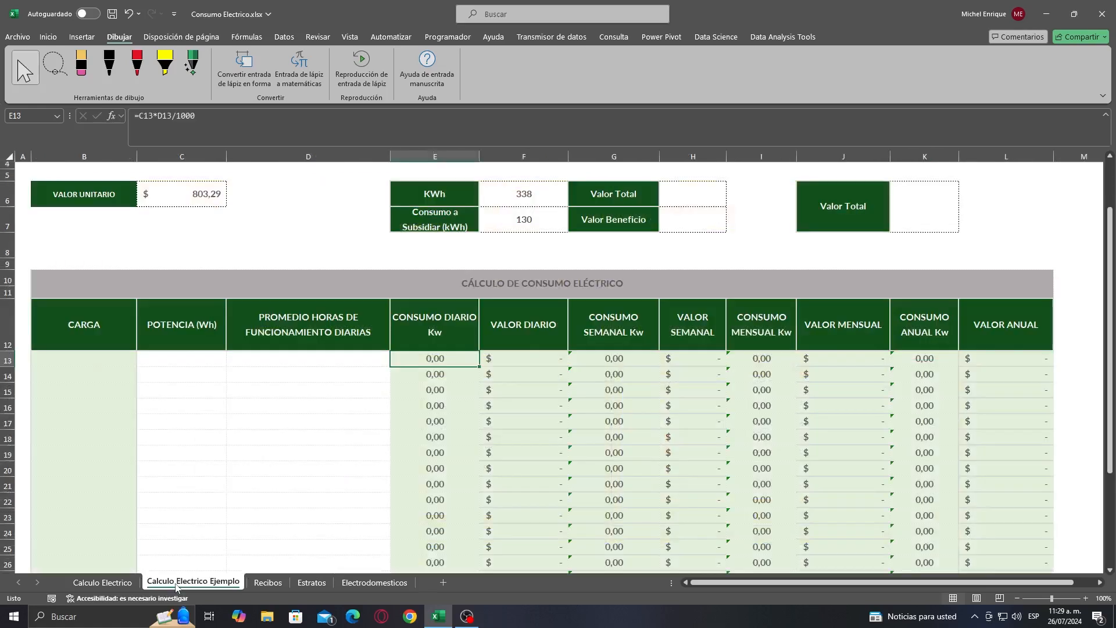
Enter 18,6 as the CONSUMO SEMANAL Kw value in G13.
{"action": "left_click", "coordinate": [606, 361]}
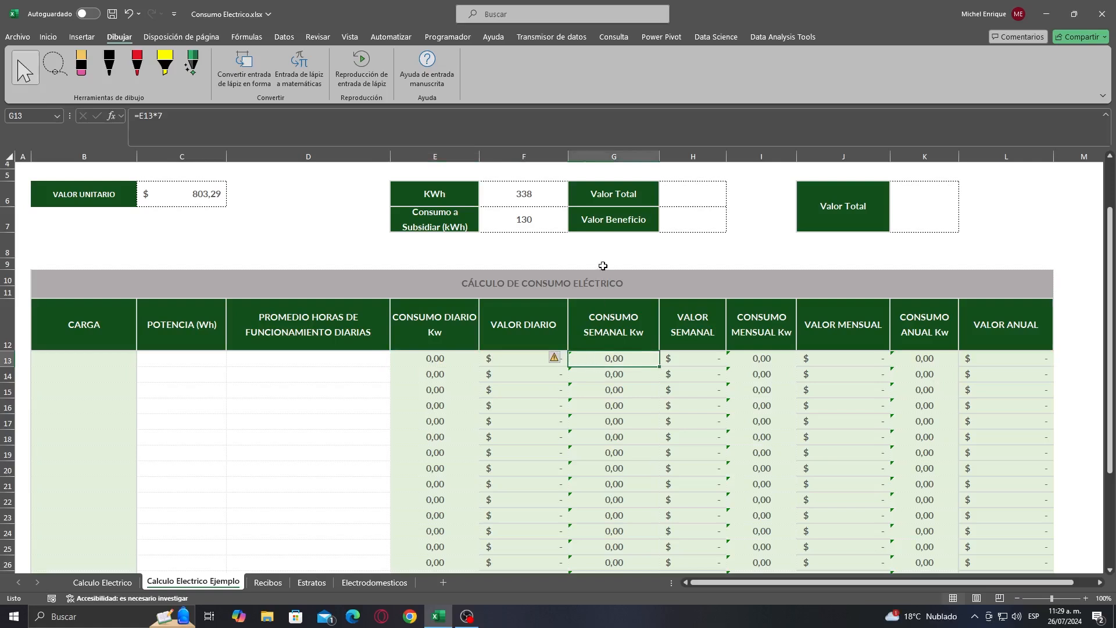
{"action": "type", "text": "18"}
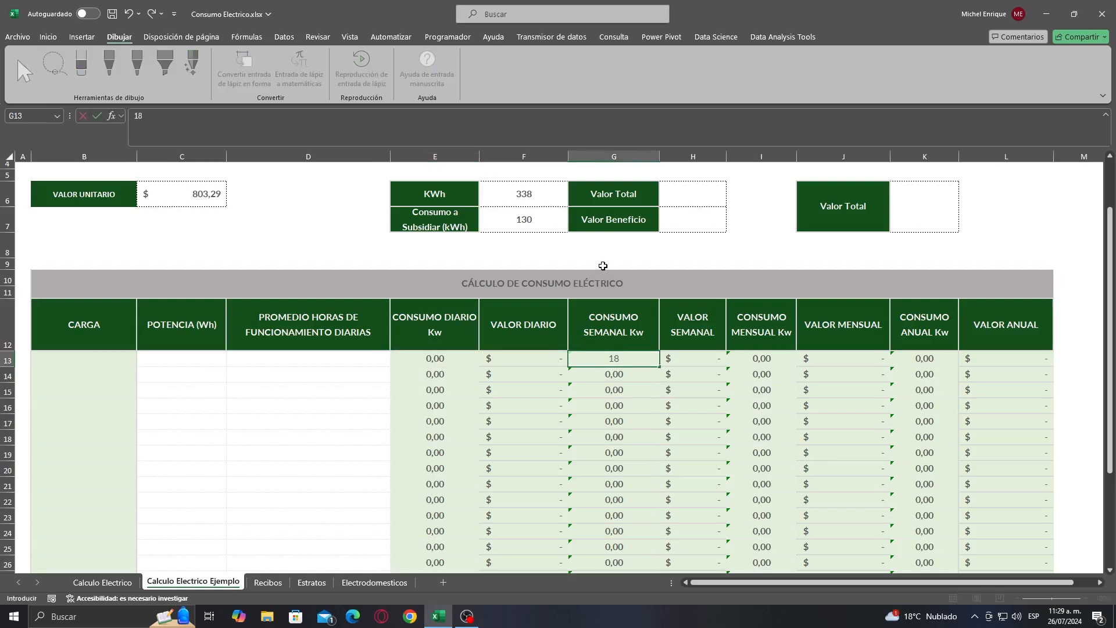
{"action": "type", "text": ",6"}
{"action": "left_click", "coordinate": [645, 438]}
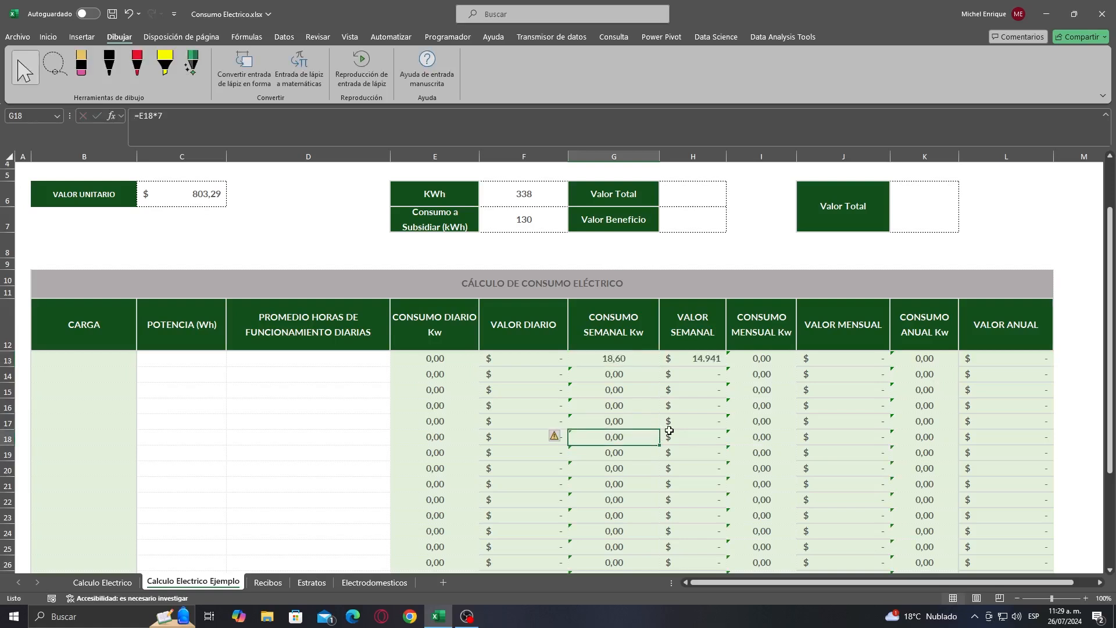
Inspect the monthly and annual consumption and value formulas in row 13, especially CONSUMO MENSUAL Kw in I13.
{"action": "key", "text": "Up"}
{"action": "key", "text": "Up"}
{"action": "key", "text": "Up"}
{"action": "key", "text": "Up"}
{"action": "key", "text": "Up"}
{"action": "left_click", "coordinate": [792, 362]}
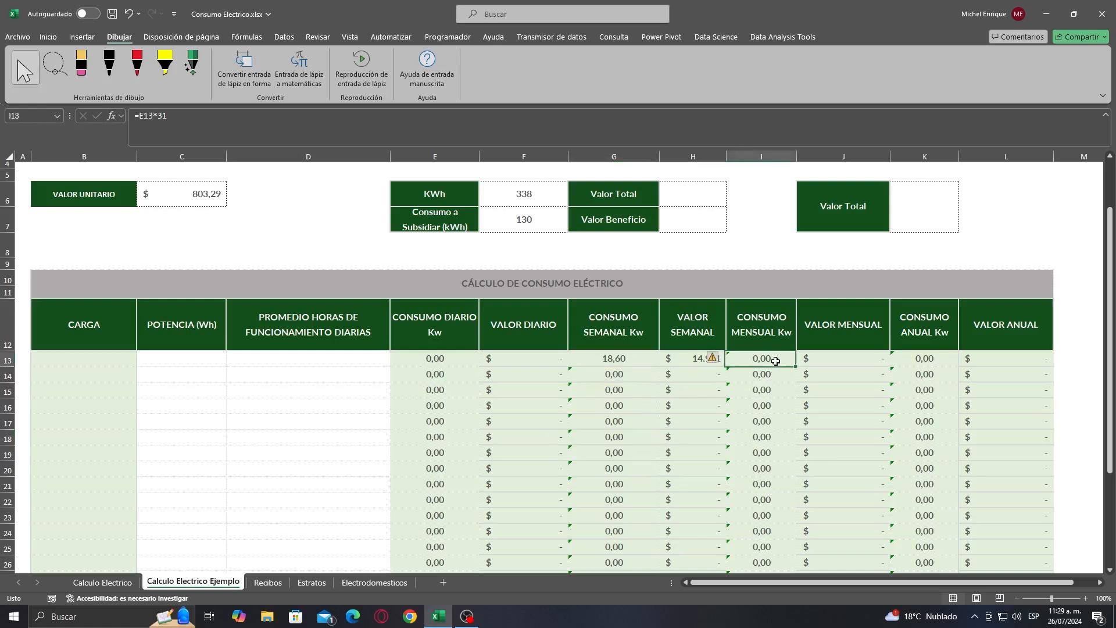
{"action": "left_click", "coordinate": [879, 358]}
{"action": "left_click", "coordinate": [917, 360]}
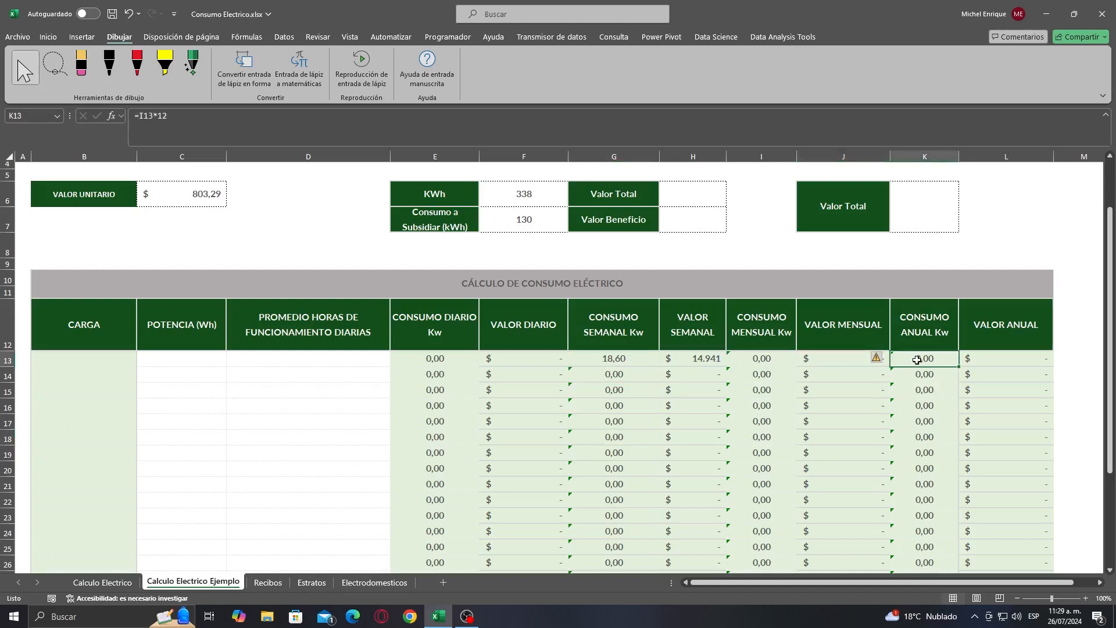
{"action": "left_click", "coordinate": [286, 126]}
{"action": "left_click", "coordinate": [814, 417]}
{"action": "left_click", "coordinate": [770, 358]}
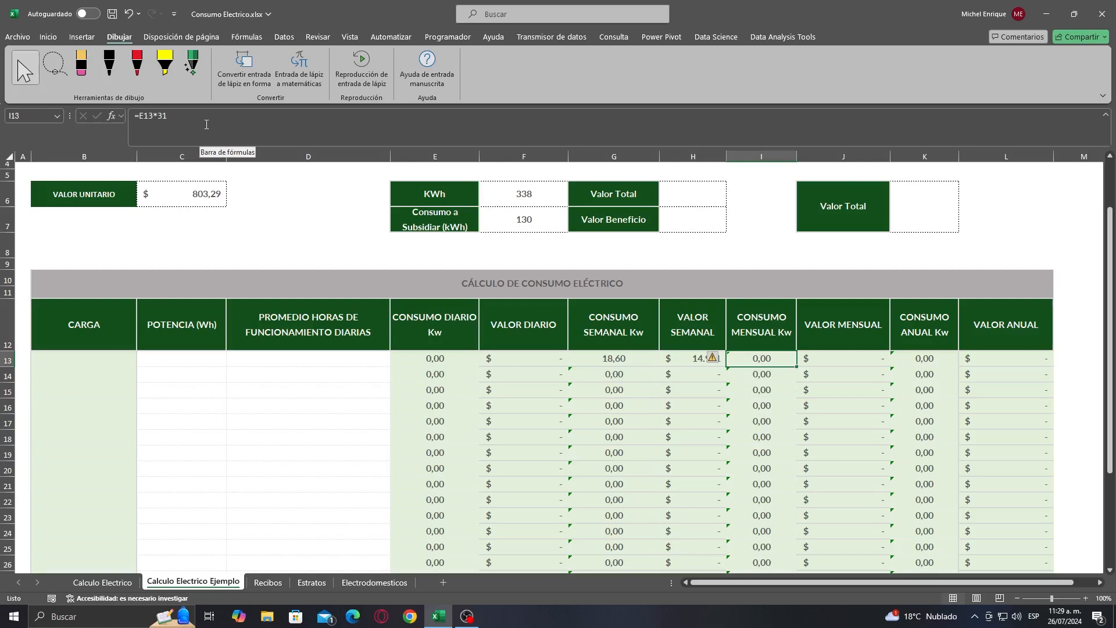
Undo the value entered for weekly consumption in G13.
{"action": "left_click", "coordinate": [623, 454]}
{"action": "key", "text": "ctrl+z"}
{"action": "key", "text": "ctrl+z"}
Enter 18,6 as the first refrigerator's CONSUMO MENSUAL Kw in I13.
{"action": "left_click", "coordinate": [759, 360]}
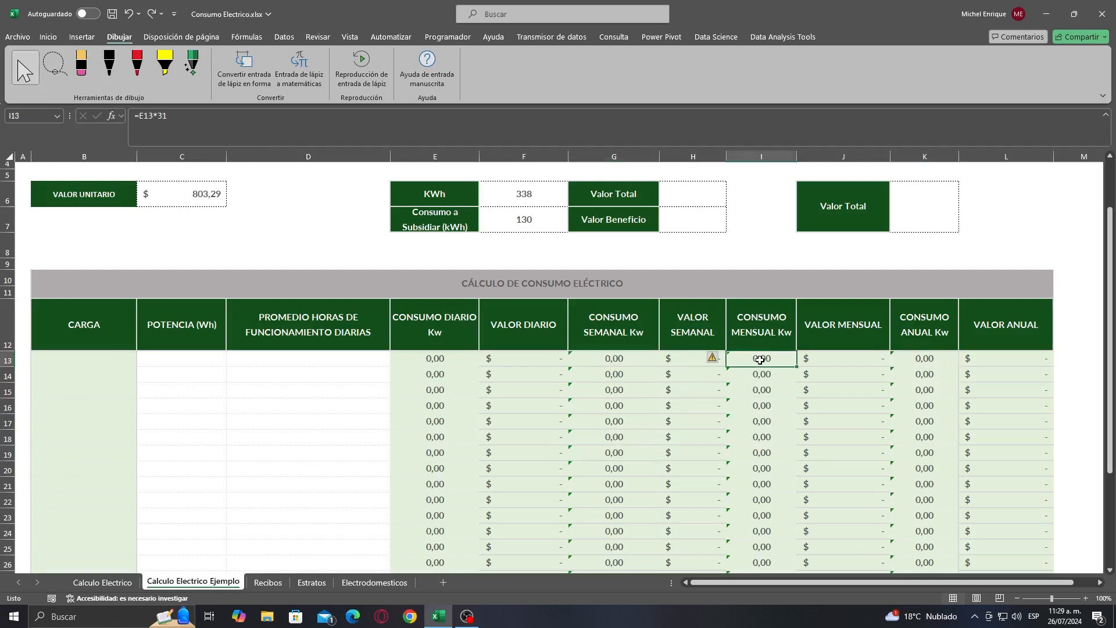
{"action": "type", "text": "18,6"}
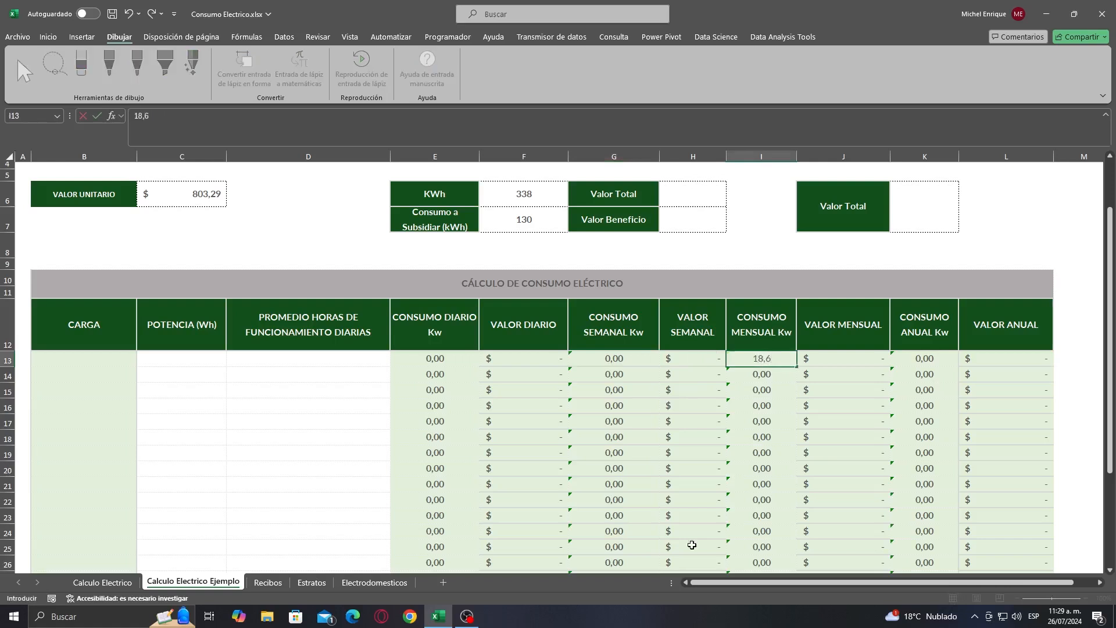
{"action": "left_click", "coordinate": [673, 497]}
Check the consumption units on the energy labels in the Electrodomesticos sheet and return to Calculo Electrico Ejemplo.
{"action": "left_click", "coordinate": [268, 582]}
{"action": "left_click", "coordinate": [320, 583]}
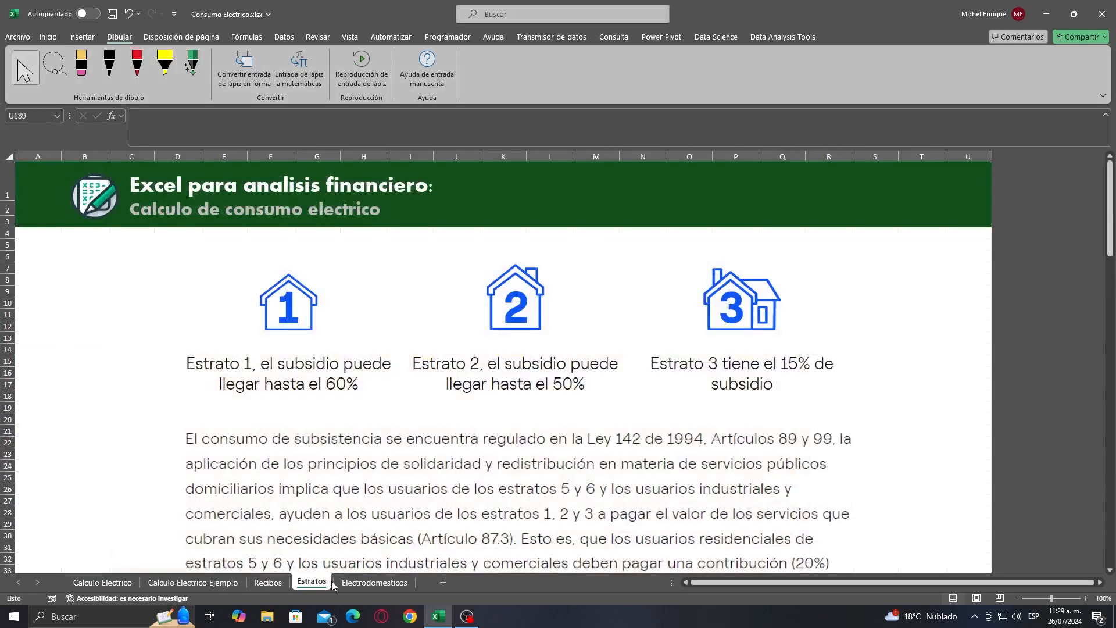
{"action": "left_click", "coordinate": [366, 583]}
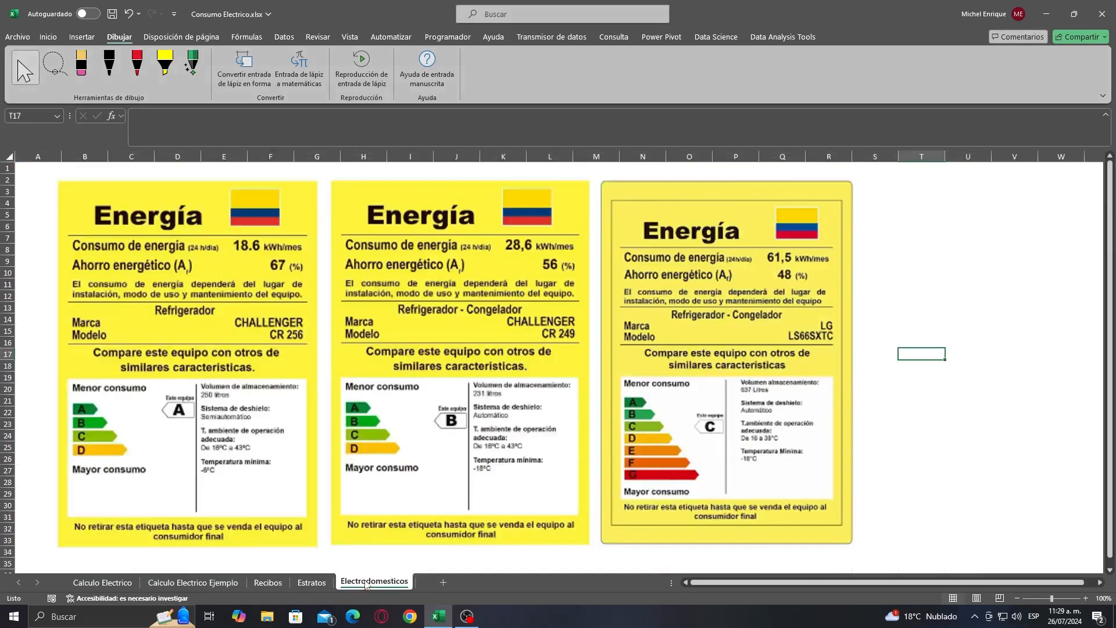
{"action": "left_click", "coordinate": [213, 582]}
{"action": "left_click", "coordinate": [627, 409]}
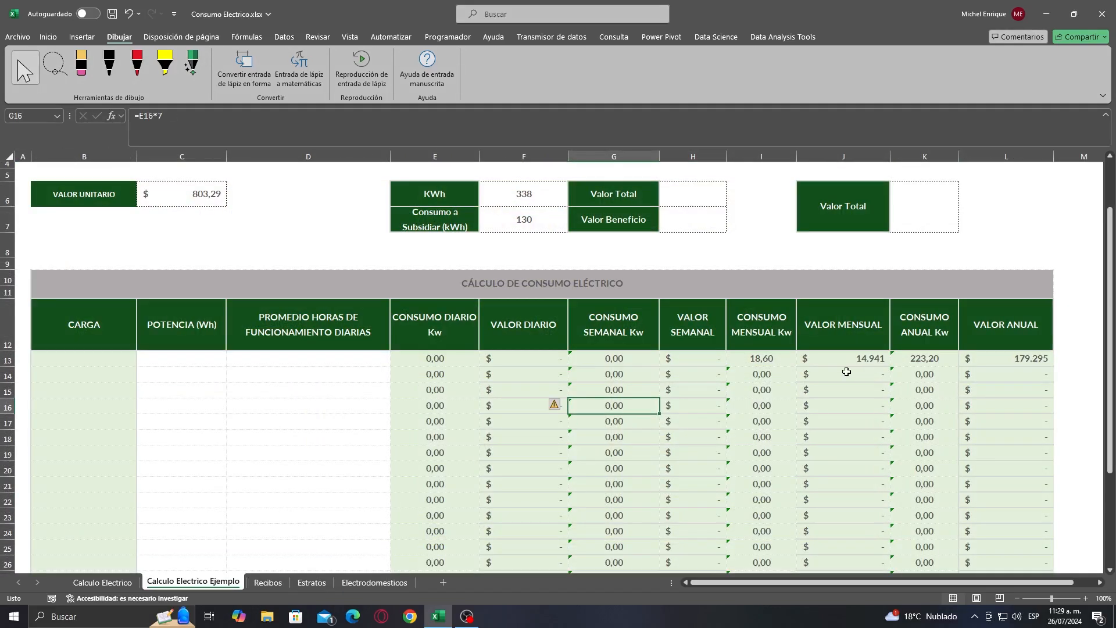
Calculate the first refrigerator's daily consumption in helper cell G9 with the formula =I13/30.
{"action": "left_click", "coordinate": [734, 363]}
{"action": "left_click", "coordinate": [762, 218]}
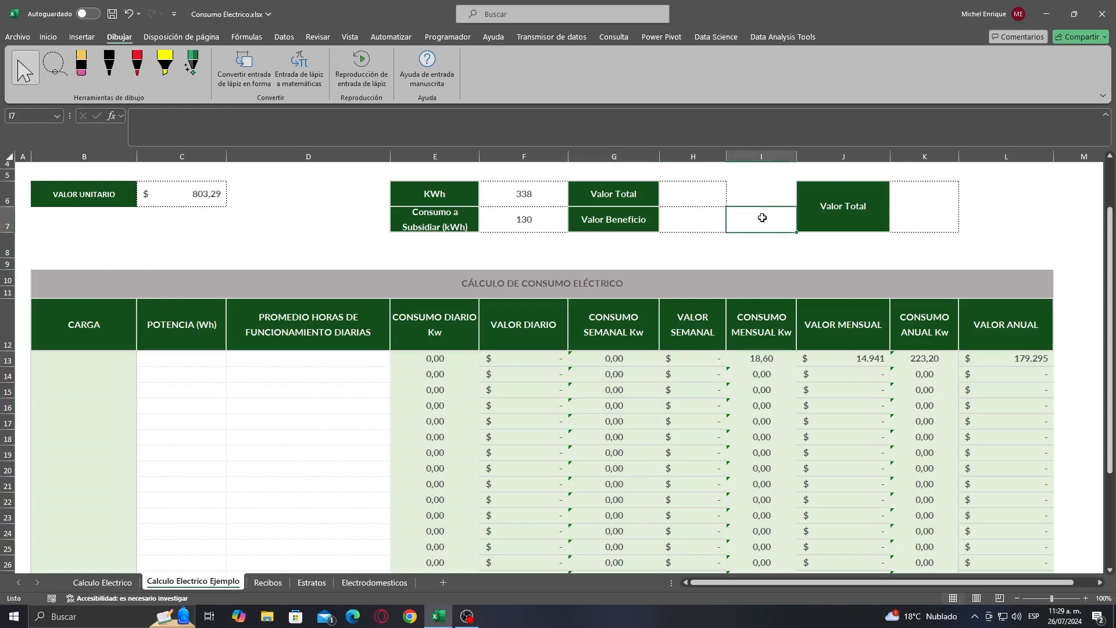
{"action": "type", "text": "1"}
{"action": "key", "text": "BackSpace"}
{"action": "left_click", "coordinate": [636, 261]}
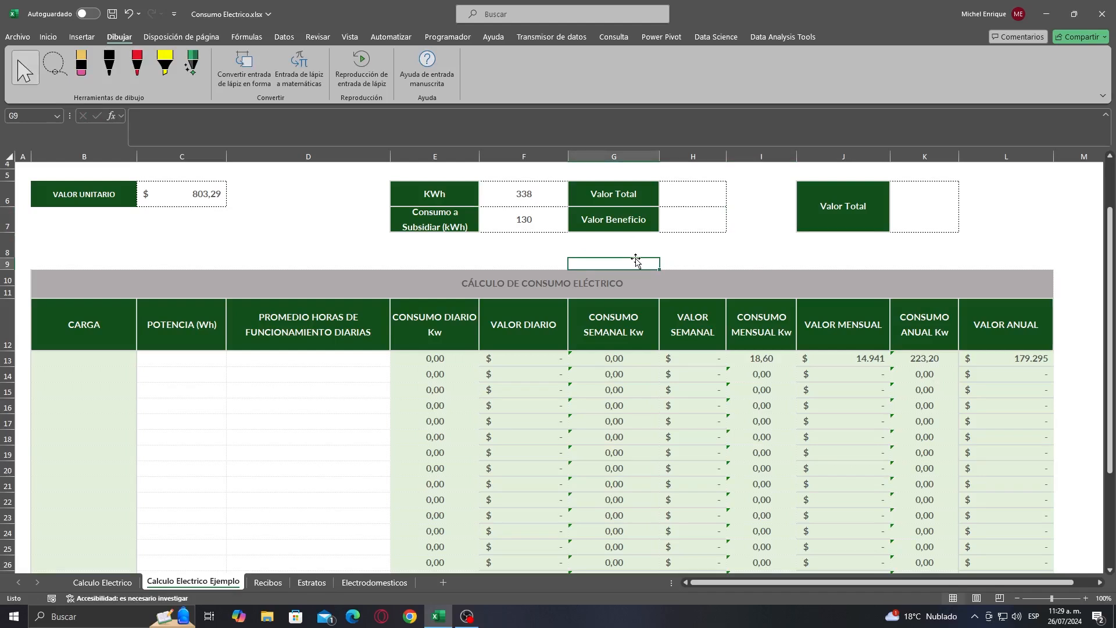
{"action": "type", "text": "="}
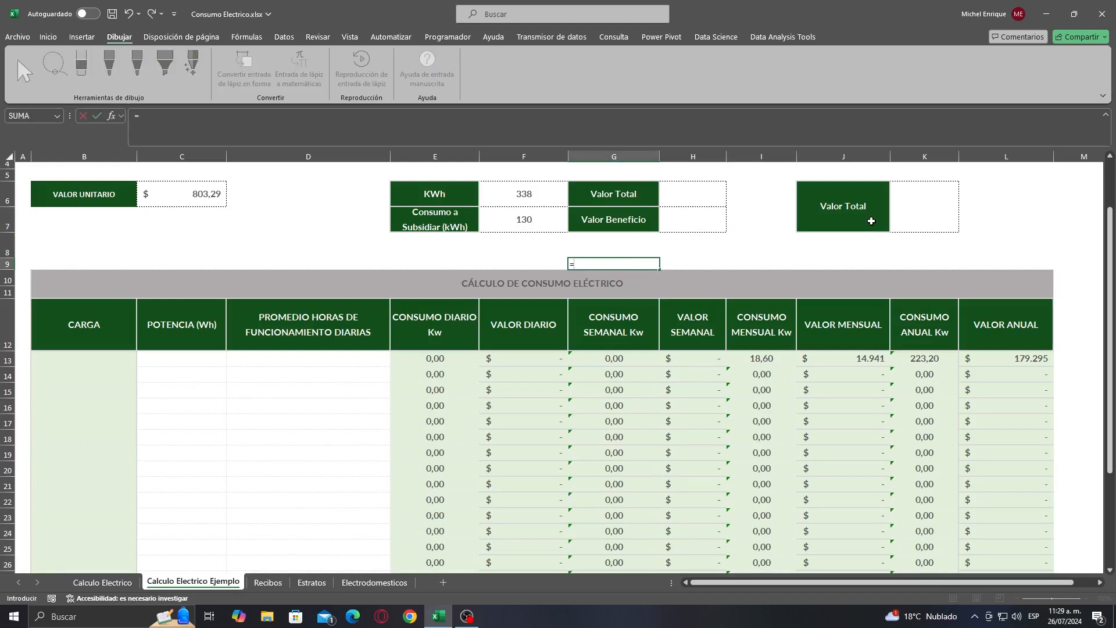
{"action": "left_click", "coordinate": [783, 359]}
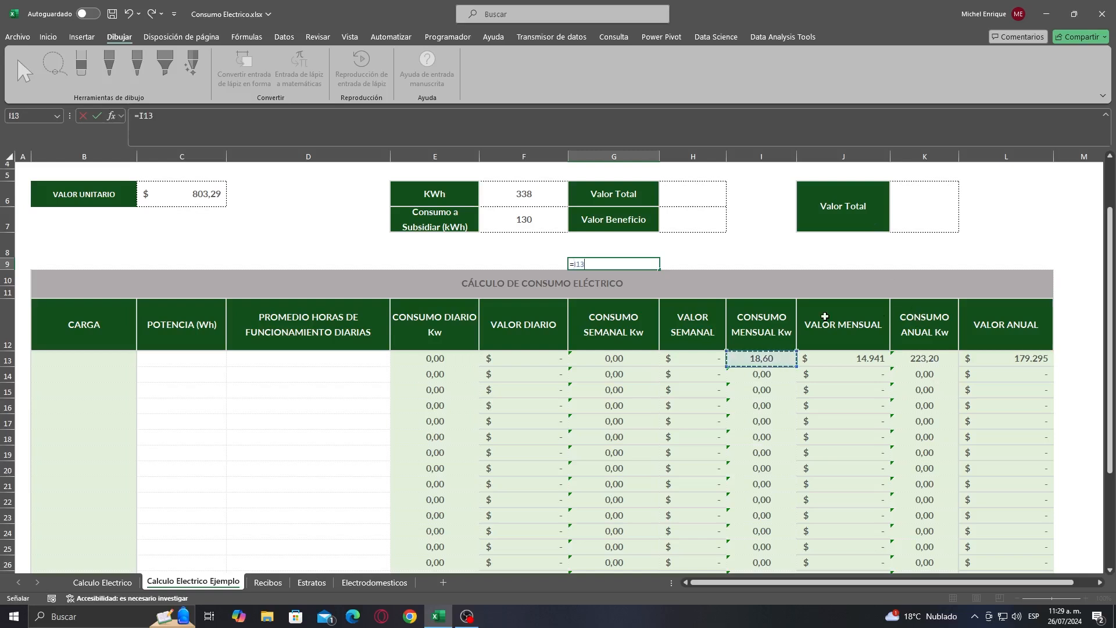
{"action": "type", "text": "/"}
{"action": "key", "text": "Return"}
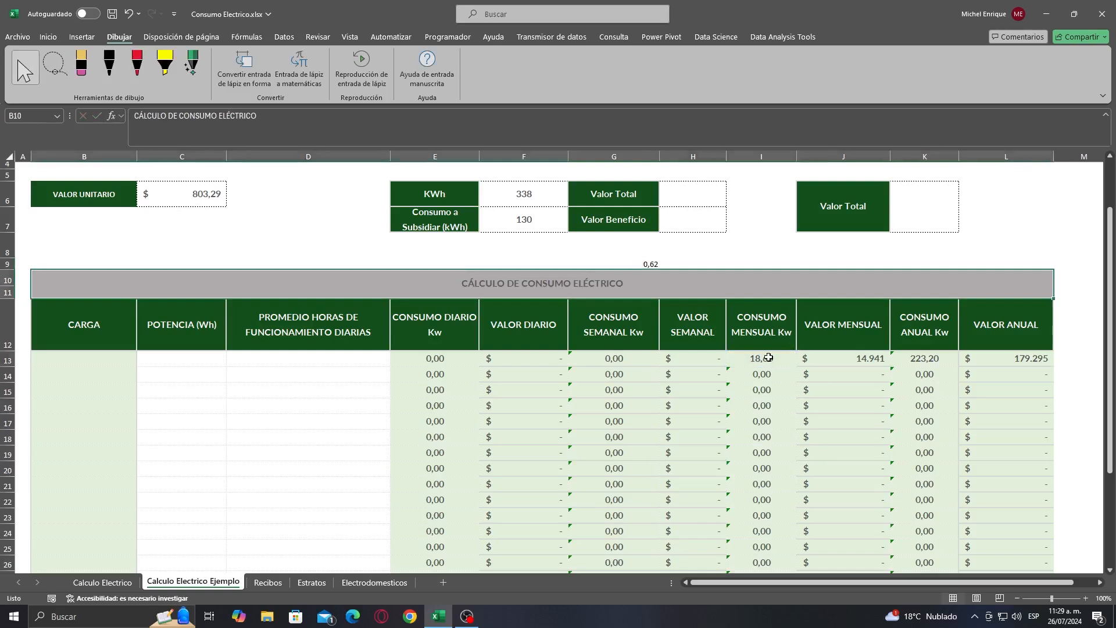
Copy the result in G9 and paste it as a value only into CONSUMO SEMANAL Kw cell G13.
{"action": "left_click", "coordinate": [767, 358]}
{"action": "left_click", "coordinate": [766, 375]}
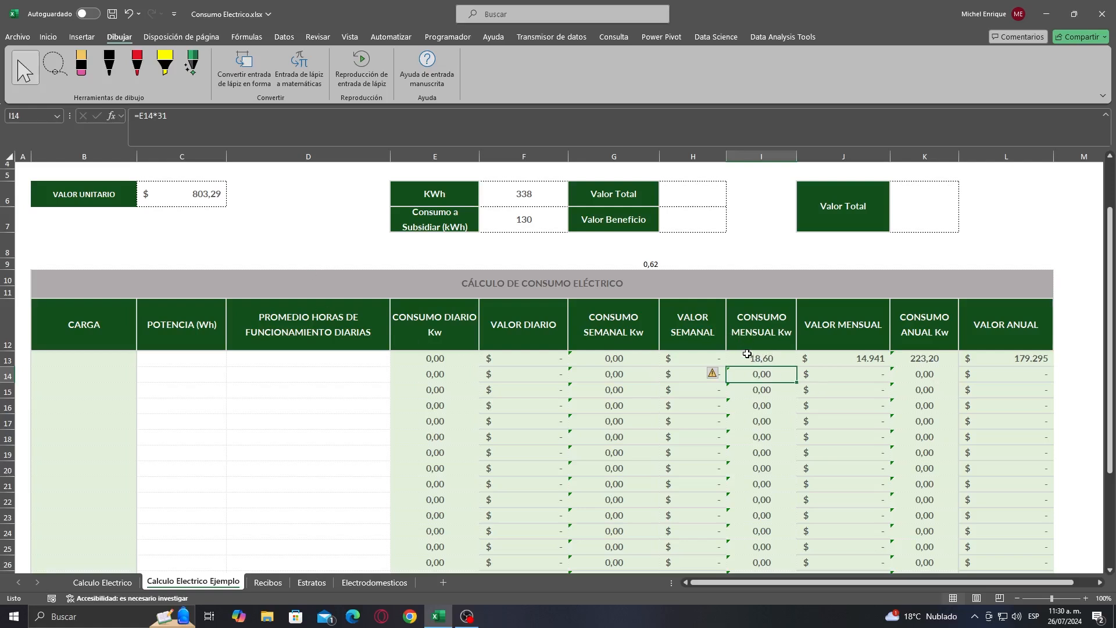
{"action": "left_click", "coordinate": [628, 255]}
{"action": "left_click", "coordinate": [628, 265]}
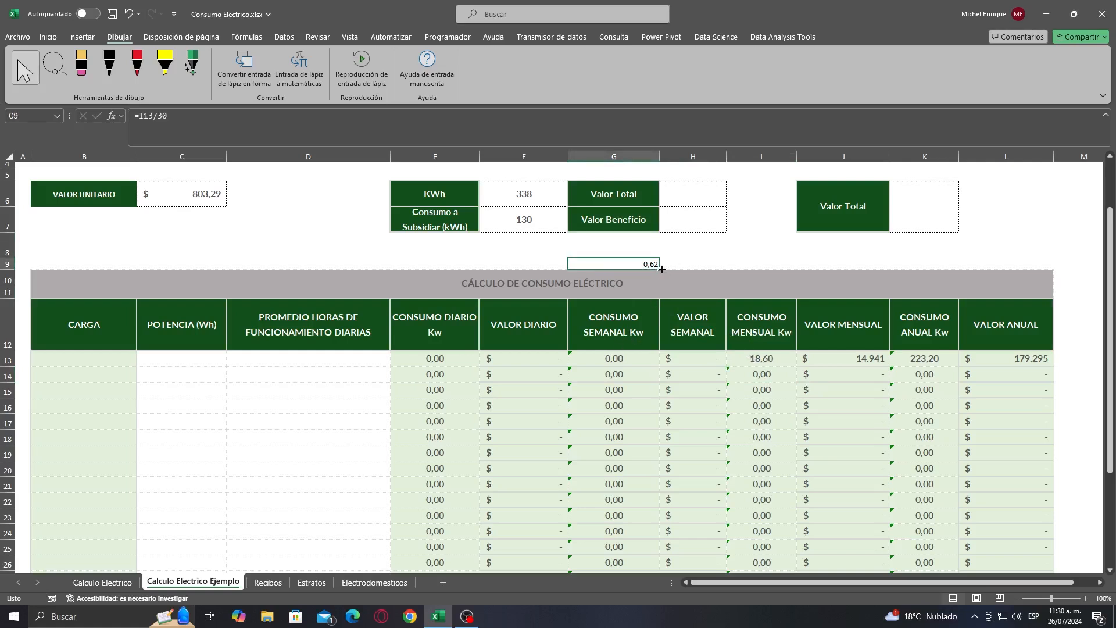
{"action": "key", "text": "ctrl+c"}
{"action": "left_click", "coordinate": [625, 360]}
{"action": "right_click", "coordinate": [625, 360]}
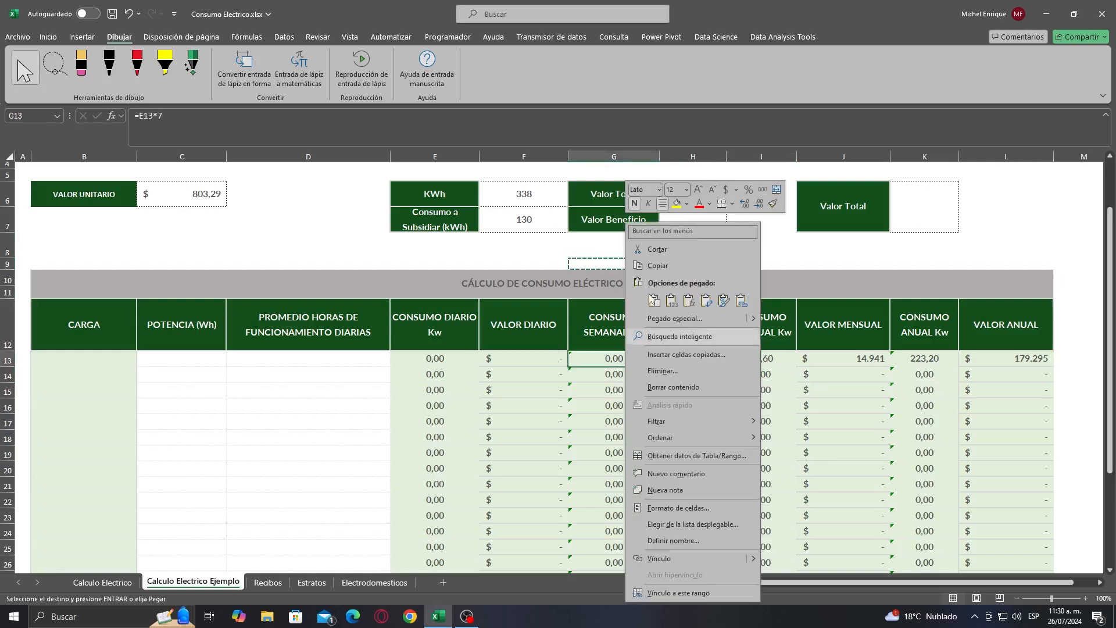
{"action": "left_click", "coordinate": [672, 300]}
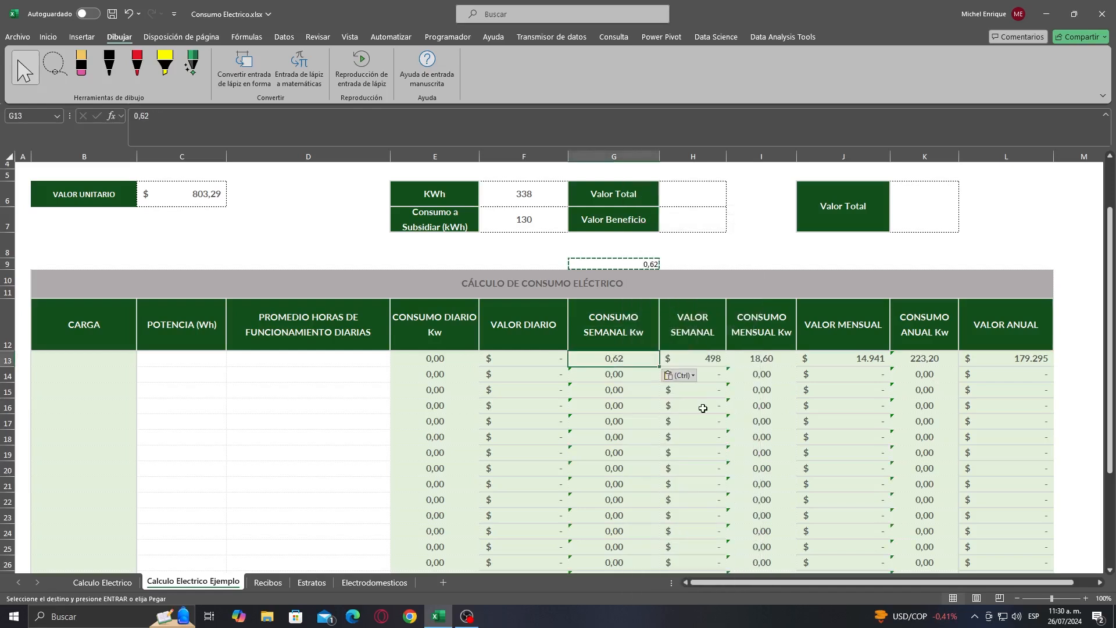
Inspect the CONSUMO DIARIO Kw formula in E13 and leave it without editing.
{"action": "key", "text": "Right"}
{"action": "key", "text": "Down"}
{"action": "key", "text": "Down"}
{"action": "key", "text": "Down"}
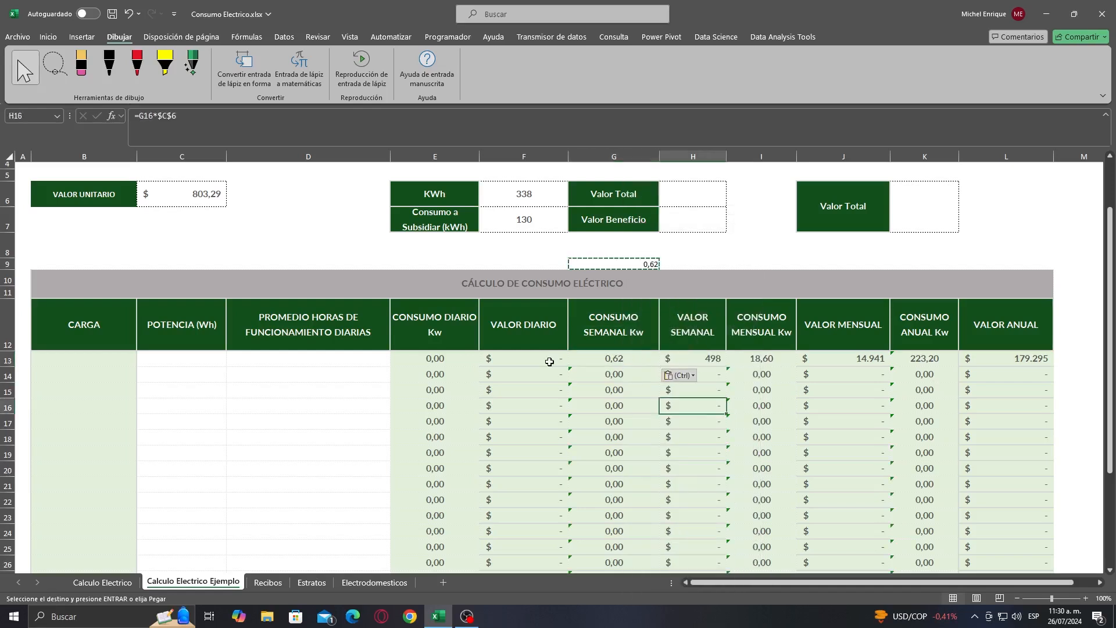
{"action": "left_click", "coordinate": [445, 360]}
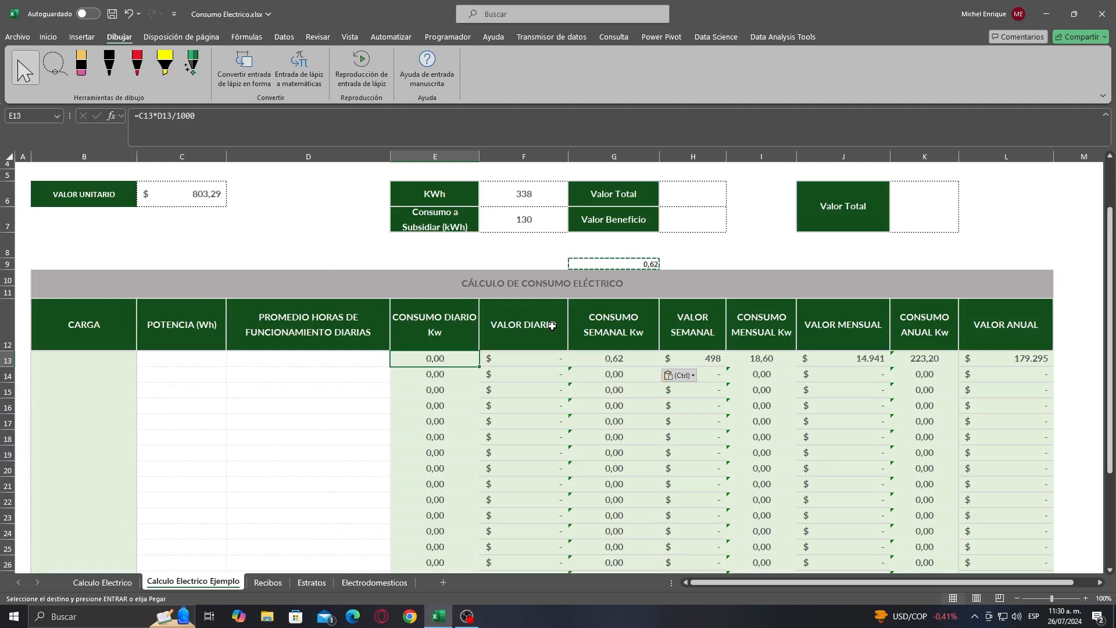
{"action": "left_click", "coordinate": [236, 123]}
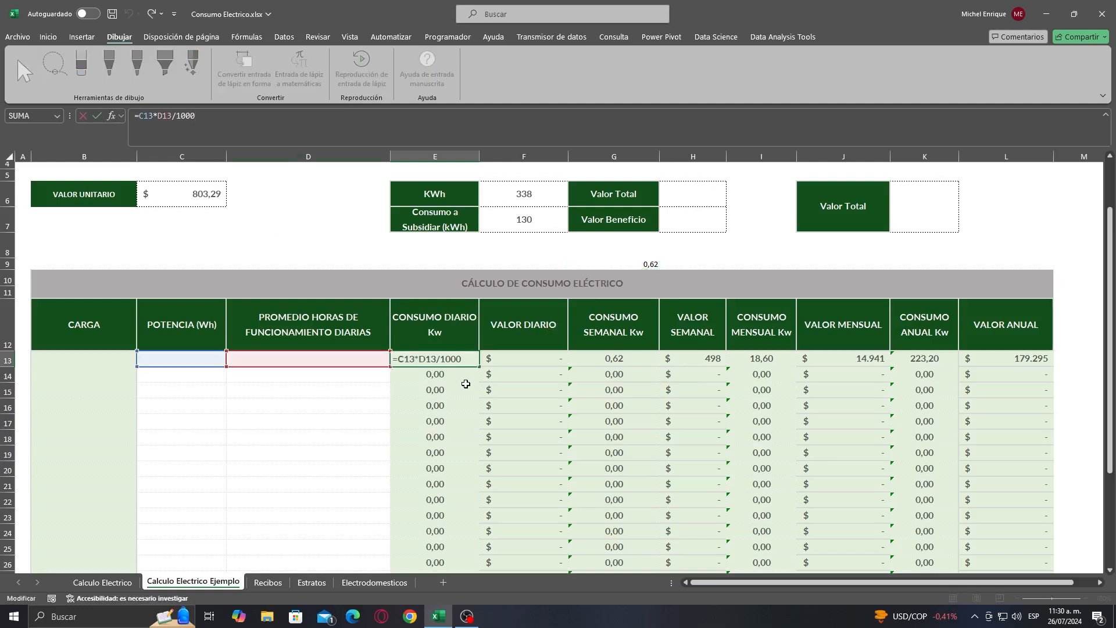
{"action": "left_click", "coordinate": [445, 419]}
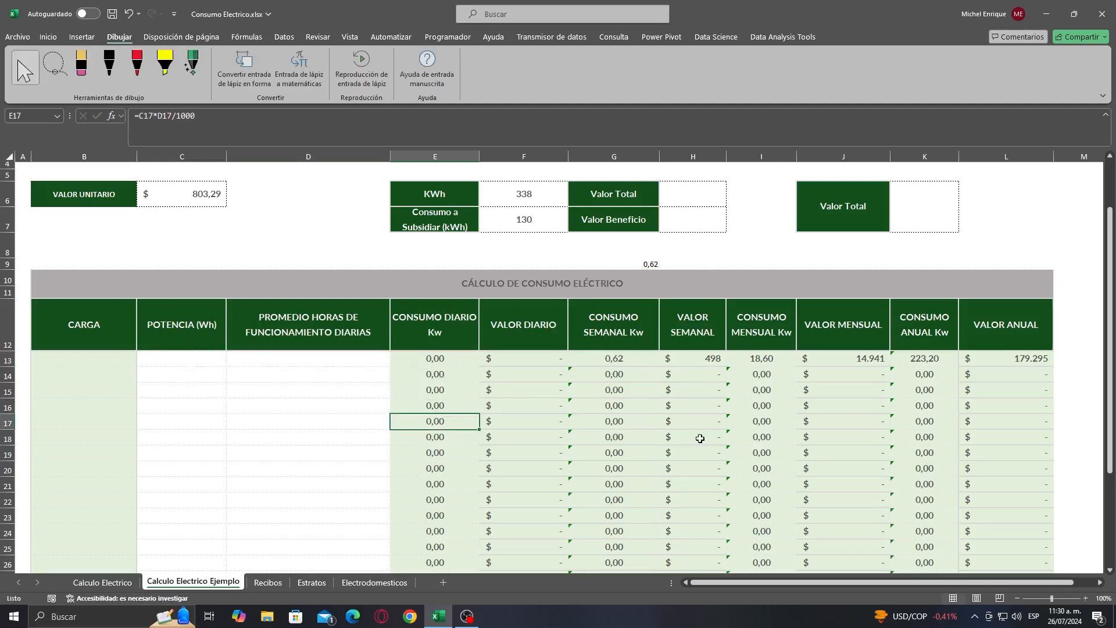
Delete the helper calculation in G9 above the consumption table.
{"action": "left_click", "coordinate": [591, 367]}
{"action": "left_click", "coordinate": [648, 263]}
{"action": "key", "text": "Delete"}
{"action": "left_click", "coordinate": [622, 374]}
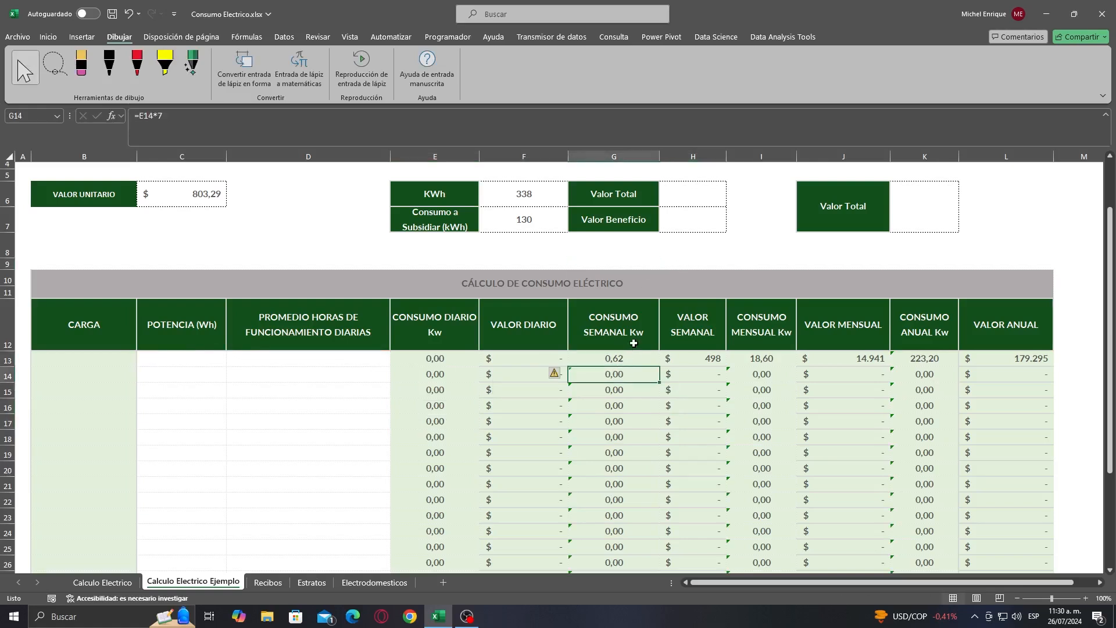
{"action": "left_click", "coordinate": [765, 346]}
{"action": "left_click", "coordinate": [933, 340]}
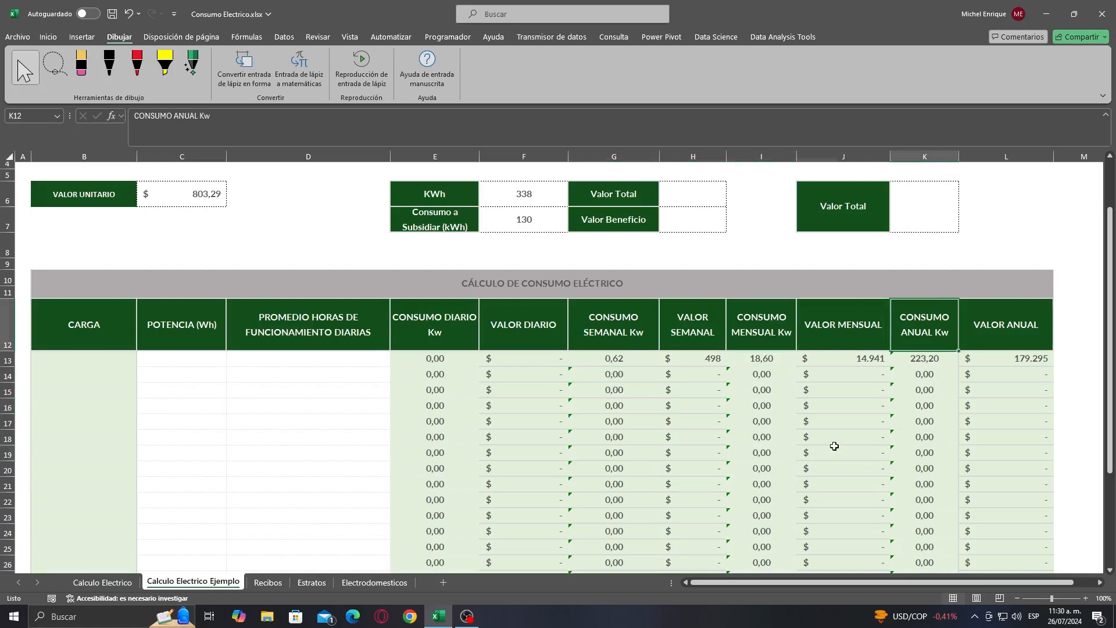
Read the second refrigerator's label in Electrodomesticos and enter 28,6 as its CONSUMO MENSUAL Kw in I14.
{"action": "left_click", "coordinate": [254, 582]}
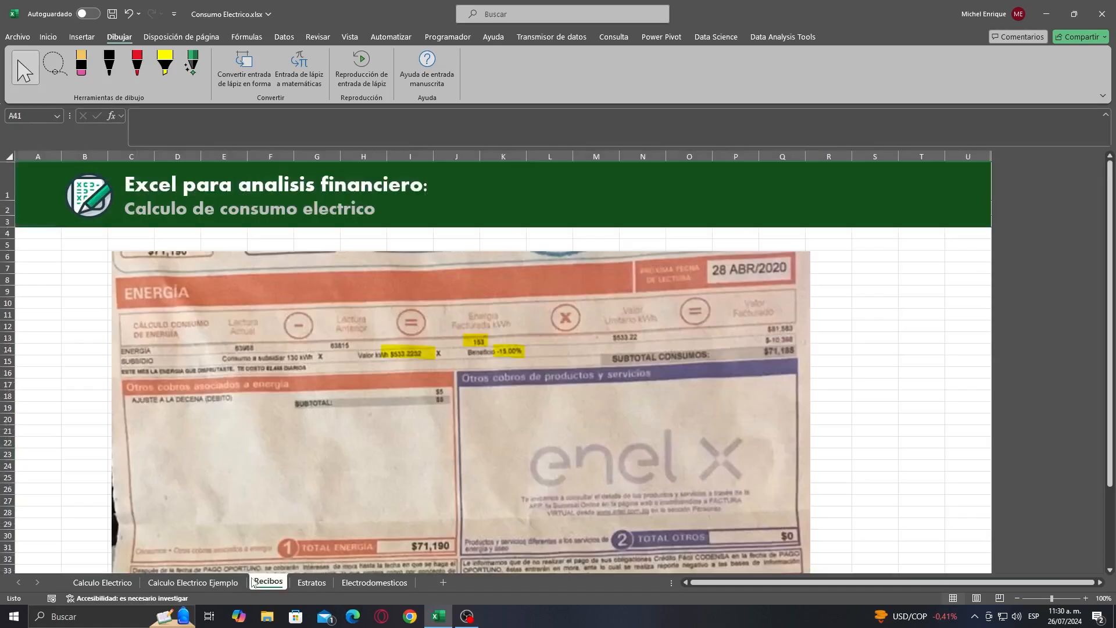
{"action": "left_click", "coordinate": [378, 582]}
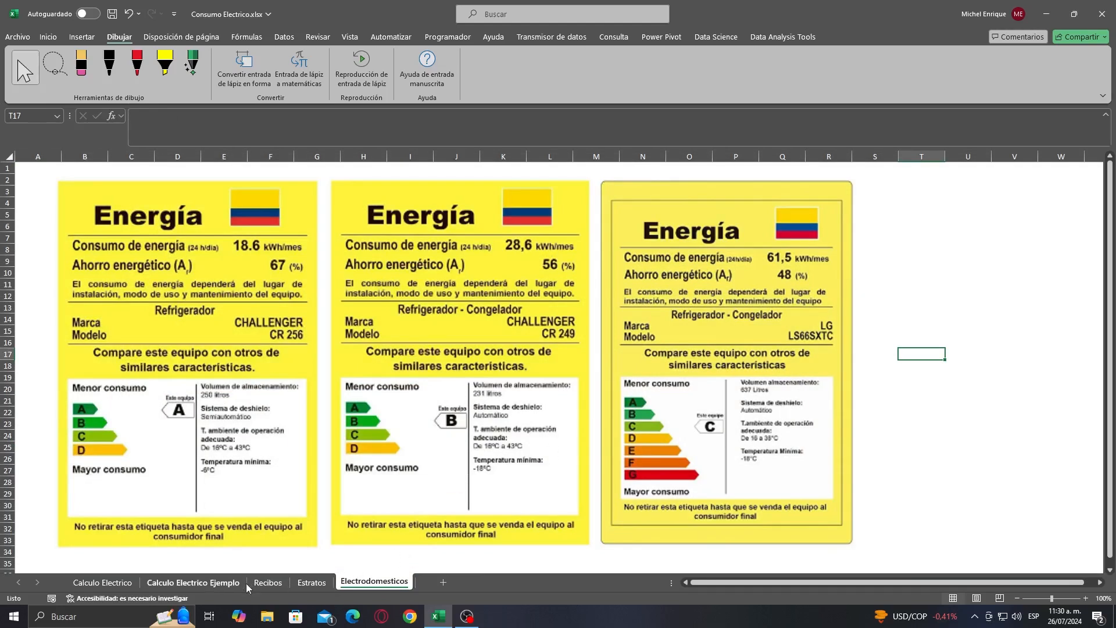
{"action": "left_click", "coordinate": [221, 583]}
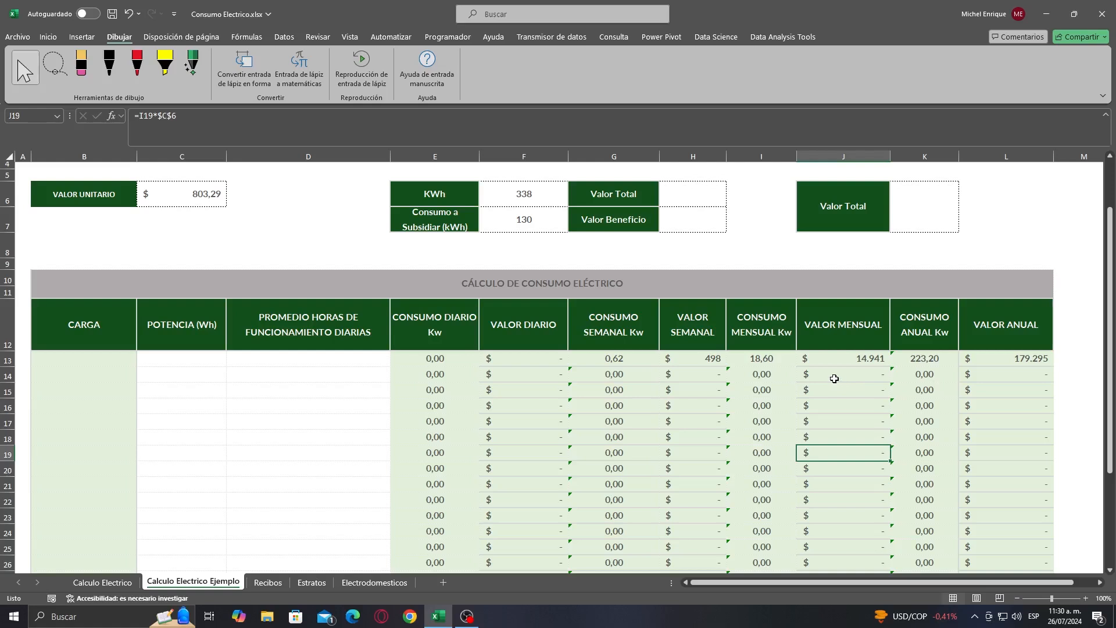
{"action": "left_click", "coordinate": [772, 378]}
{"action": "type", "text": "28,6"}
{"action": "left_click", "coordinate": [758, 399]}
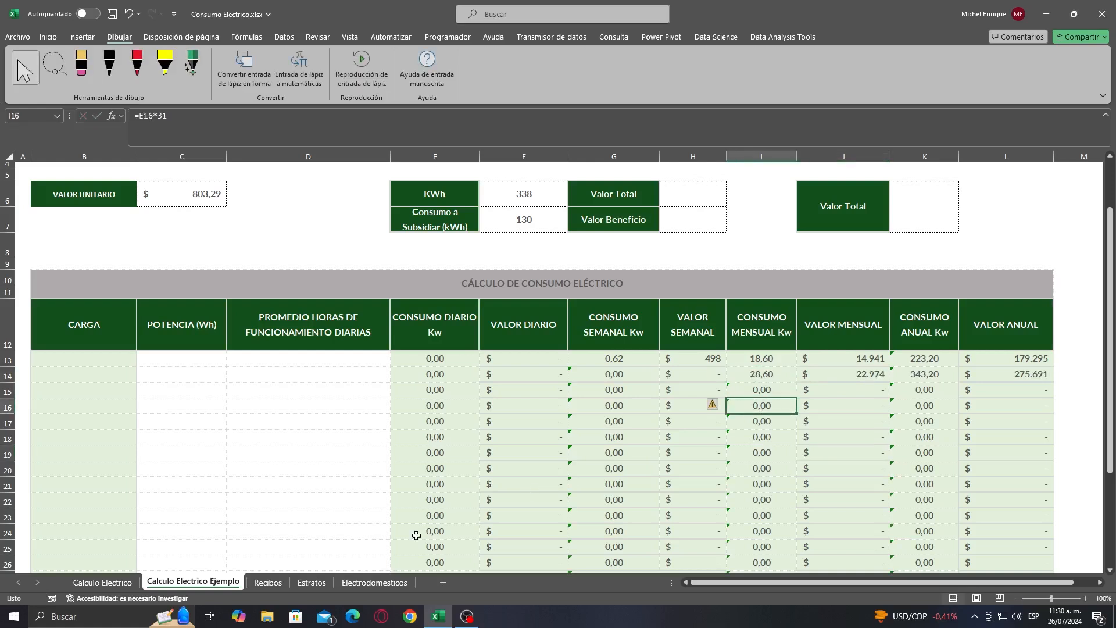
Read the LG refrigerator's label in Electrodomesticos and enter 61,5 as its CONSUMO MENSUAL Kw in I15.
{"action": "left_click", "coordinate": [373, 582]}
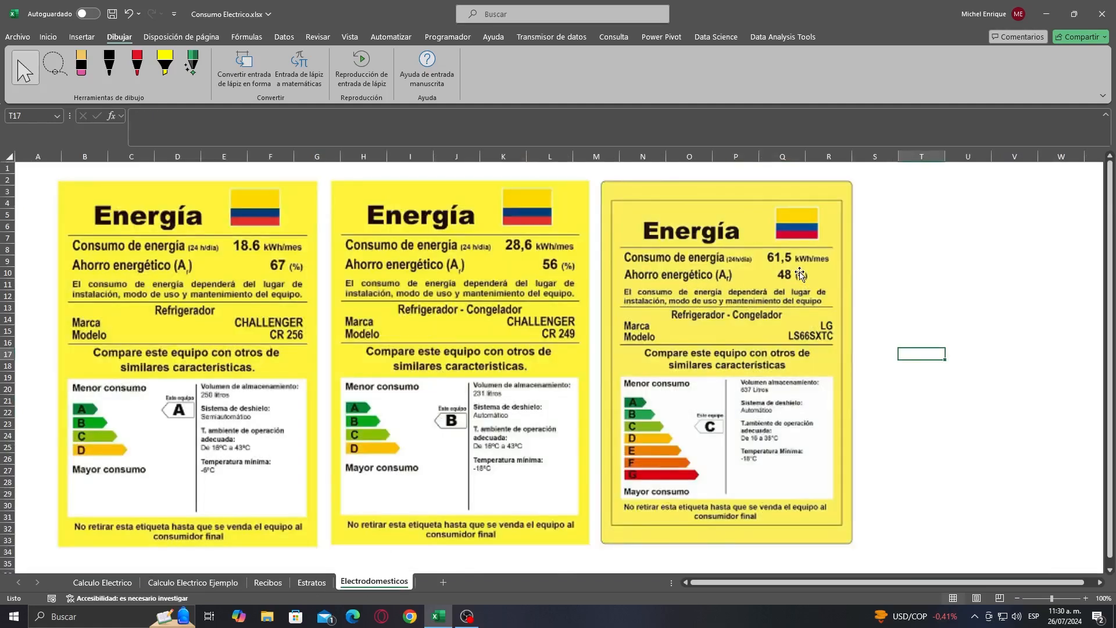
{"action": "left_click", "coordinate": [192, 581]}
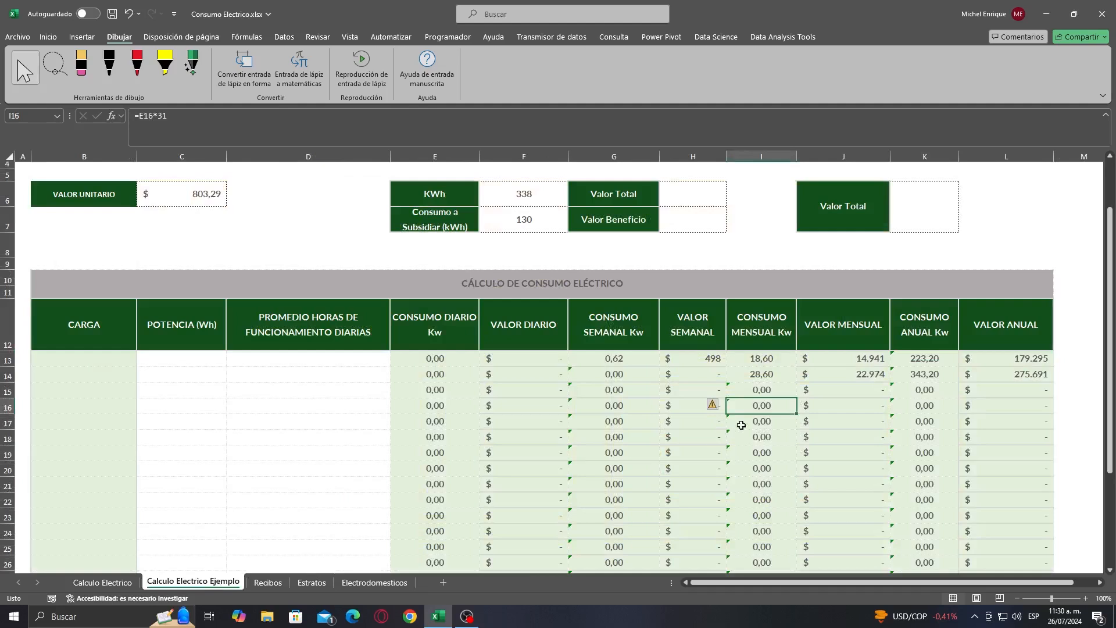
{"action": "left_click", "coordinate": [772, 390]}
{"action": "type", "text": "61,5"}
{"action": "left_click", "coordinate": [770, 453]}
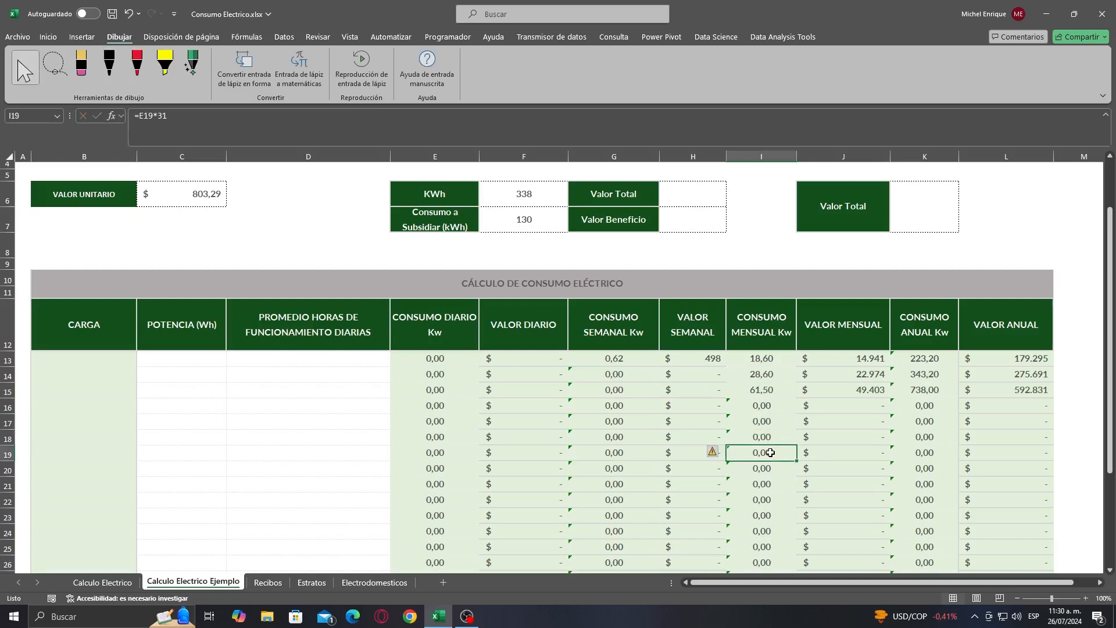
Calculate the second refrigerator's daily consumption in G9 with the formula =I14/30.
{"action": "left_click", "coordinate": [593, 262]}
{"action": "type", "text": "="}
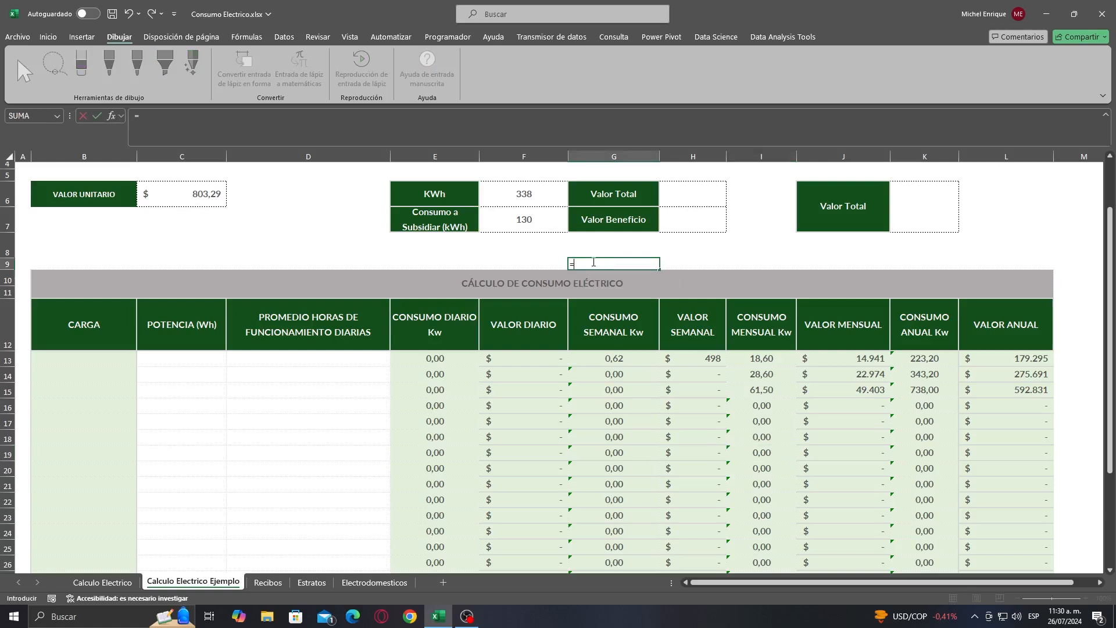
{"action": "left_click", "coordinate": [763, 373]}
{"action": "type", "text": "/"}
{"action": "key", "text": "Return"}
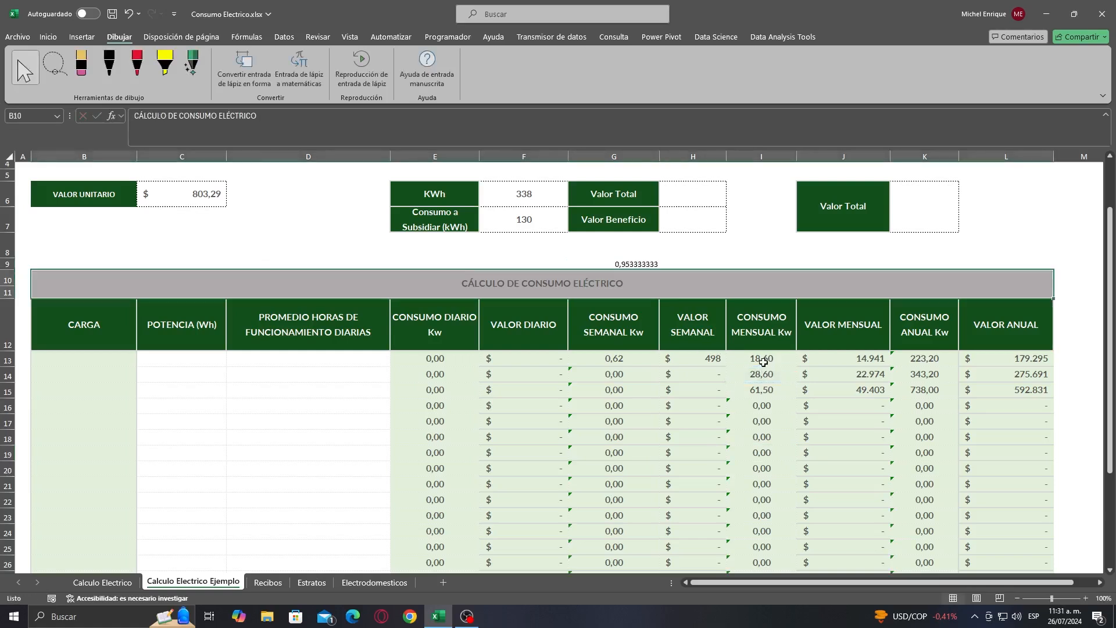
Copy the second refrigerator's result from G9 and paste it as a value only into G14.
{"action": "left_click", "coordinate": [762, 388]}
{"action": "left_click", "coordinate": [633, 266]}
{"action": "key", "text": "ctrl+c"}
{"action": "left_click", "coordinate": [610, 374]}
{"action": "right_click", "coordinate": [606, 373]}
{"action": "left_click", "coordinate": [649, 301]}
{"action": "left_click", "coordinate": [755, 421]}
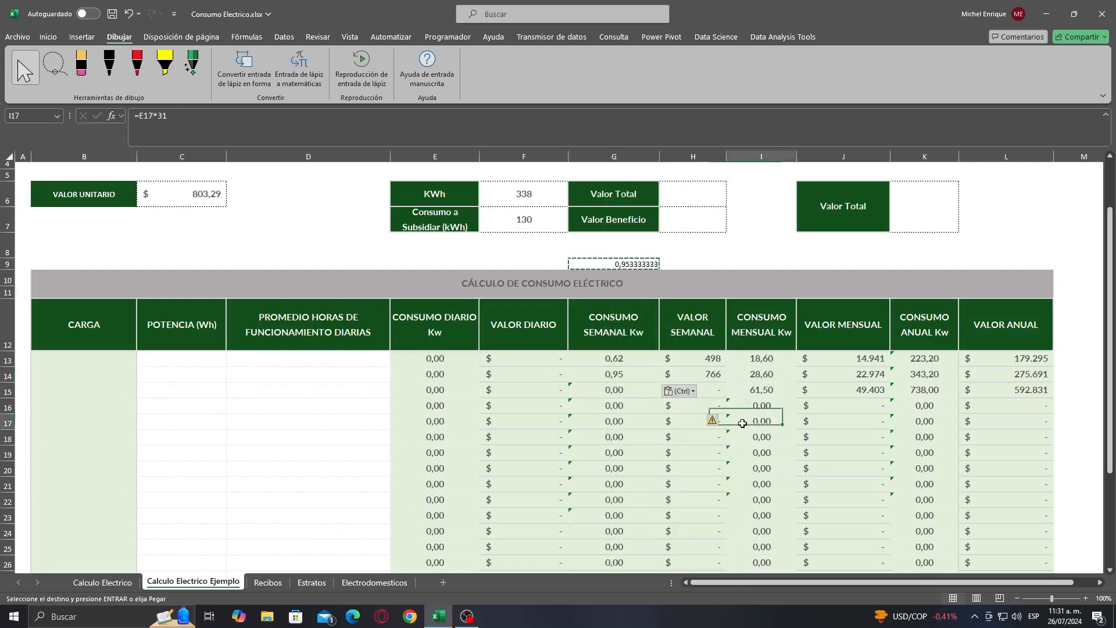
Change the helper formula in G9 to =I15/30 for the third refrigerator.
{"action": "left_click", "coordinate": [757, 390]}
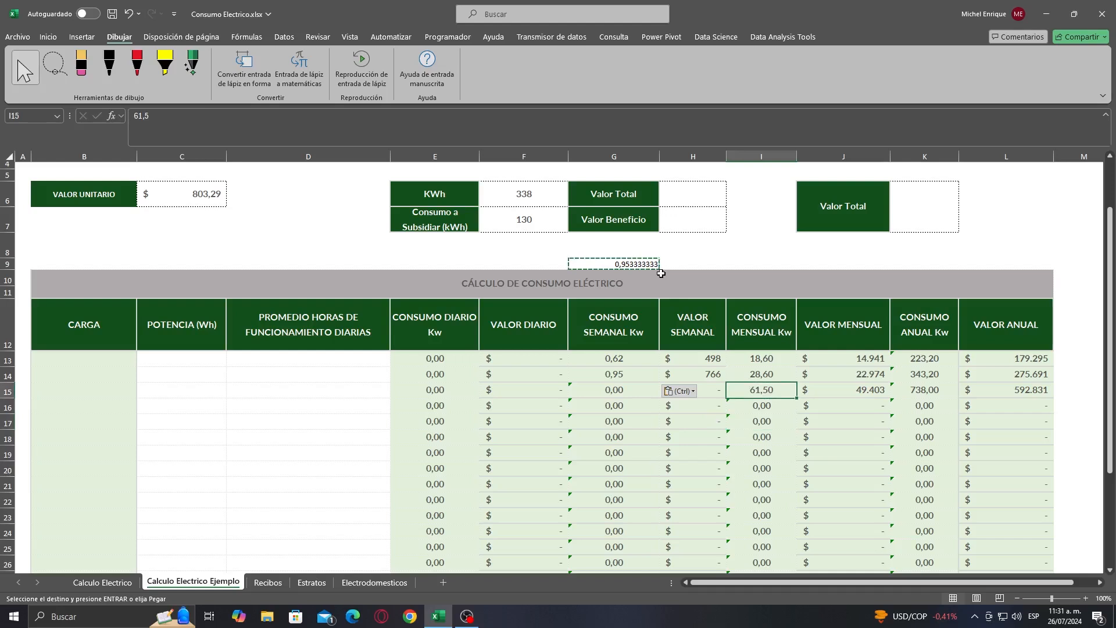
{"action": "double_click", "coordinate": [613, 264]}
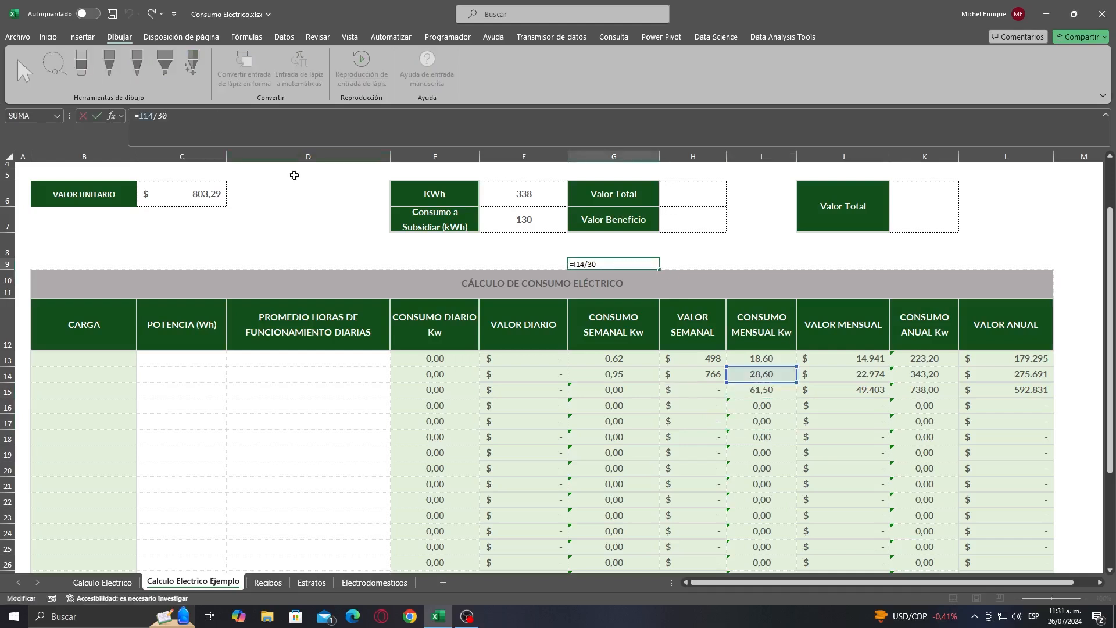
{"action": "left_click", "coordinate": [757, 388]}
{"action": "key", "text": "Return"}
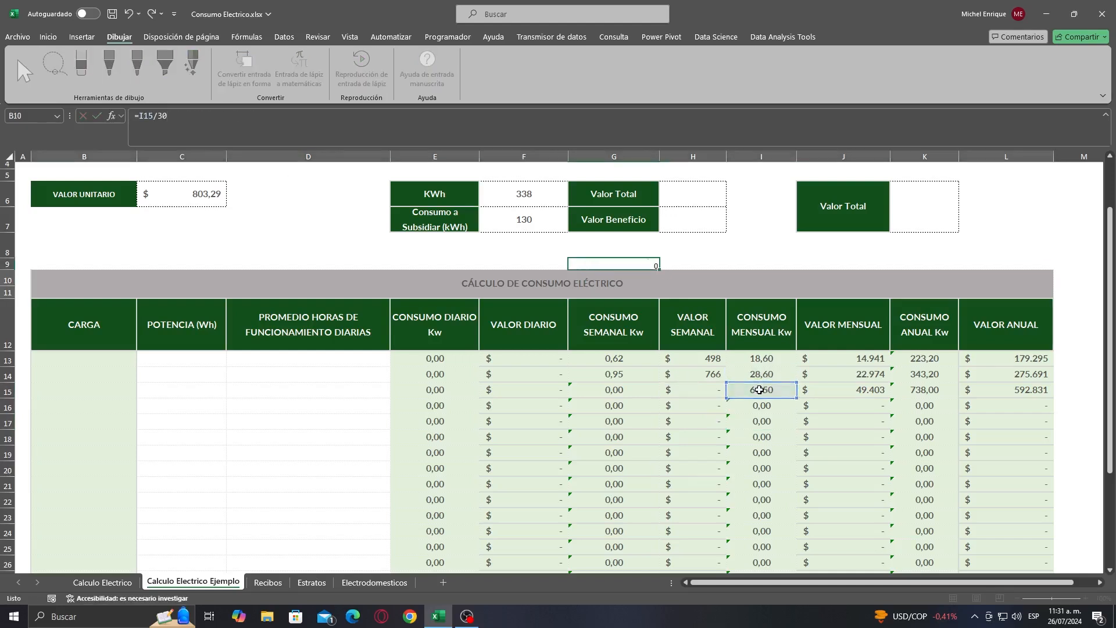
Copy the third refrigerator's result from G9 and paste it as a value only into G15.
{"action": "left_click", "coordinate": [634, 263]}
{"action": "key", "text": "ctrl+c"}
{"action": "left_click", "coordinate": [647, 391]}
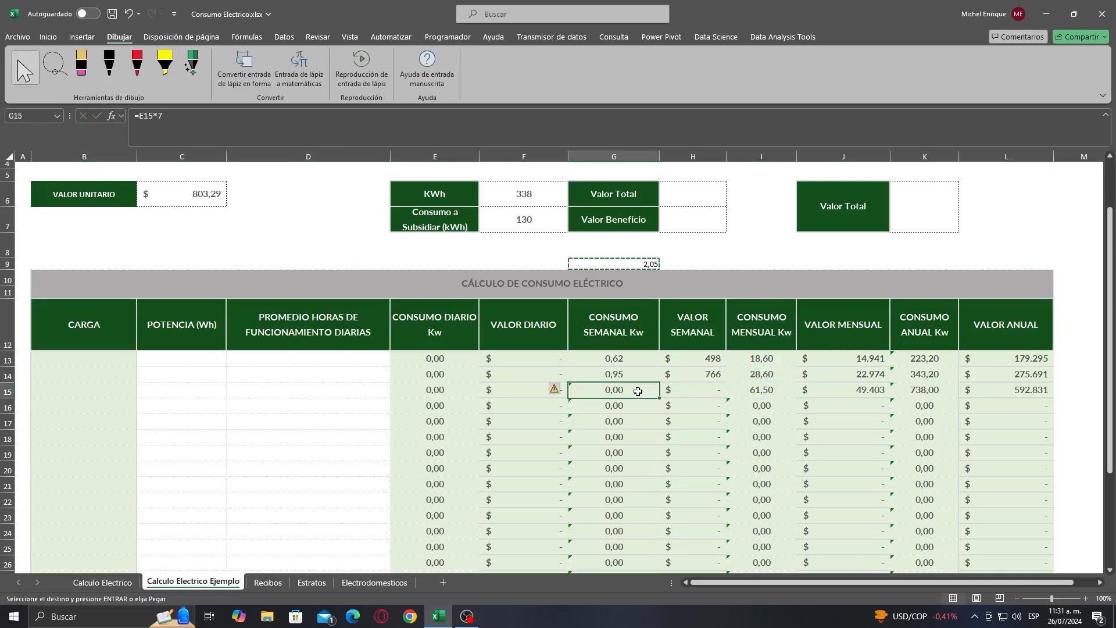
{"action": "right_click", "coordinate": [638, 391]}
{"action": "left_click", "coordinate": [684, 88]}
{"action": "left_click", "coordinate": [674, 449]}
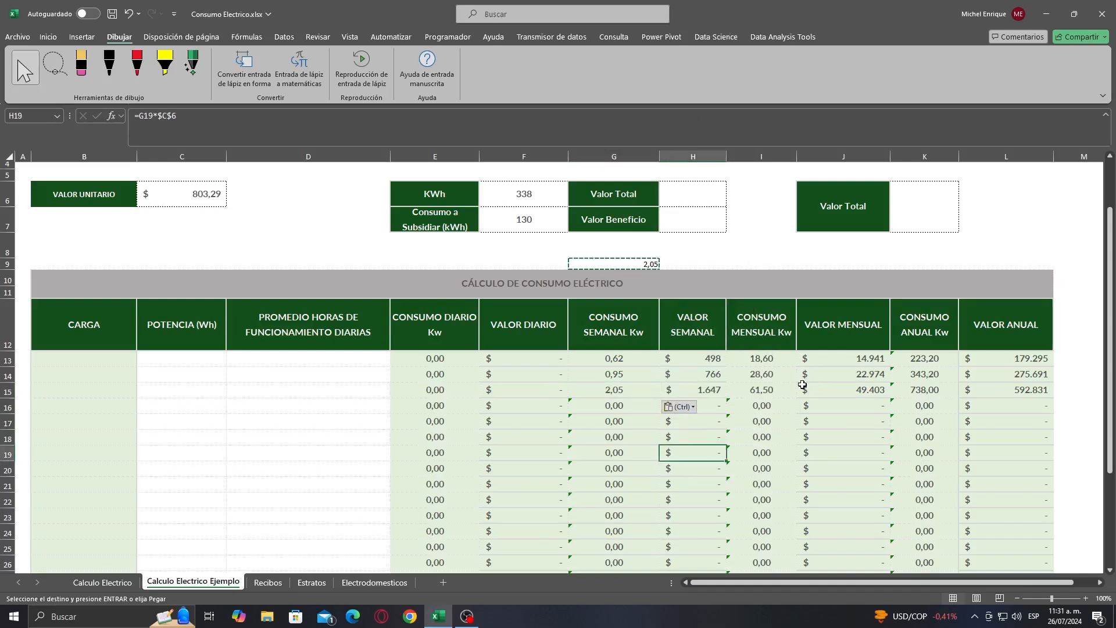
Clear the helper formula from G9.
{"action": "left_click", "coordinate": [761, 358]}
{"action": "left_click", "coordinate": [611, 259]}
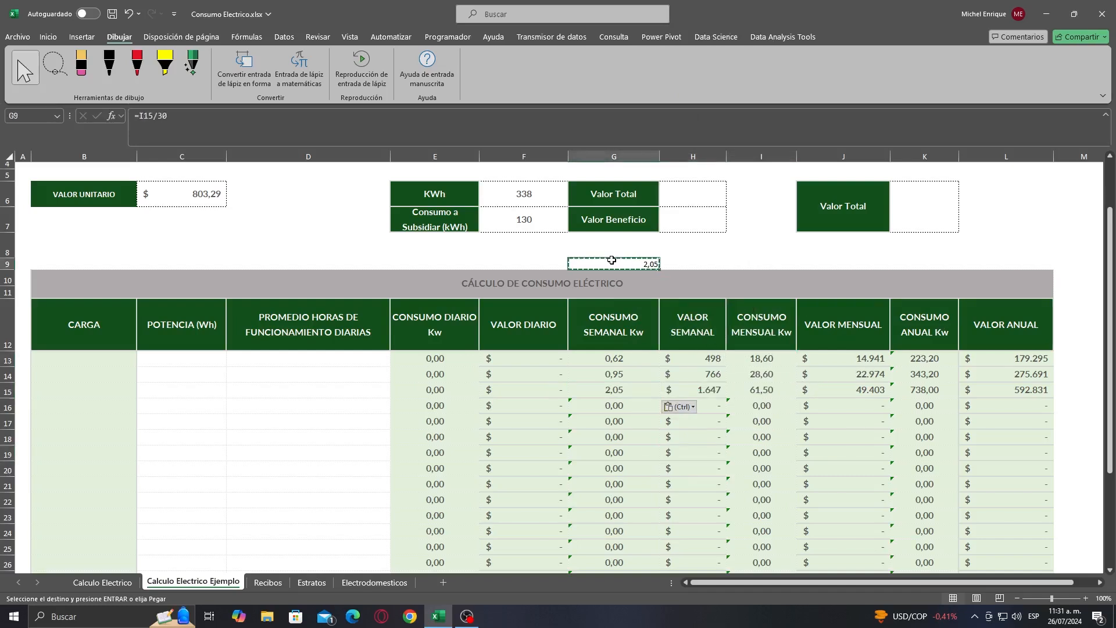
{"action": "key", "text": "Delete"}
{"action": "left_click", "coordinate": [677, 435]}
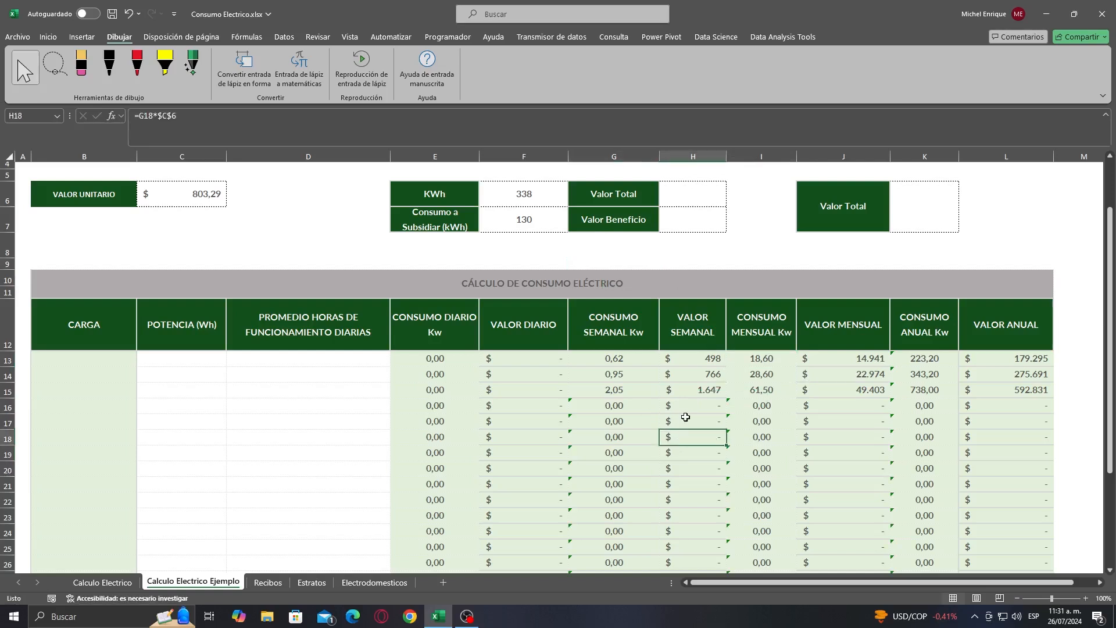
Check the refrigerator energy labels on the Electrodomesticos sheet and the load table on the Calculo Electrico sheet.
{"action": "left_click", "coordinate": [360, 584]}
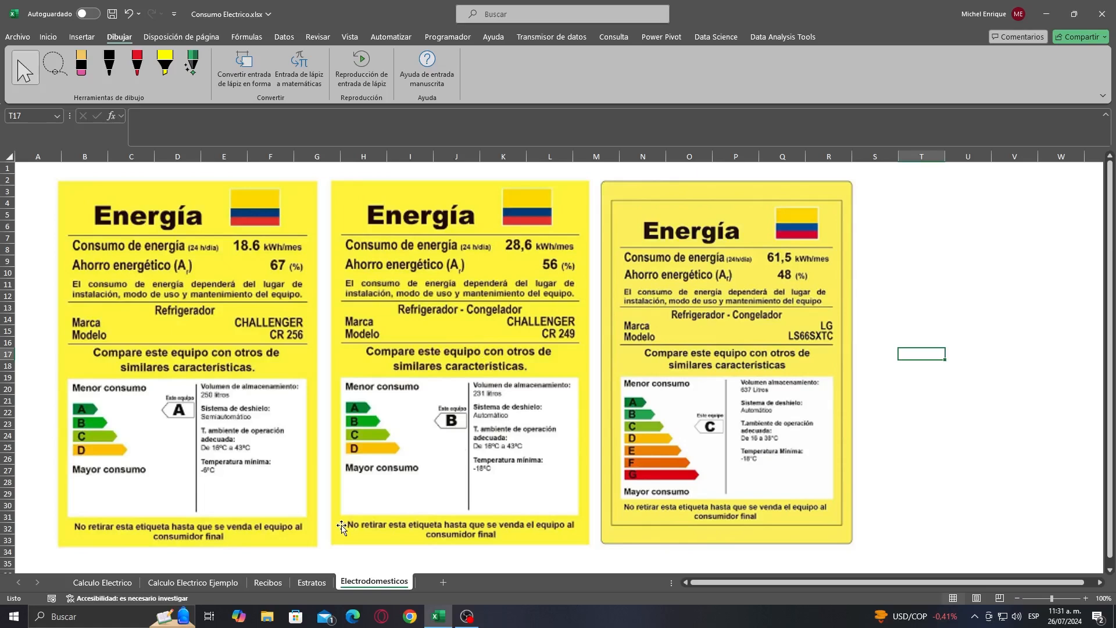
{"action": "left_click", "coordinate": [174, 582]}
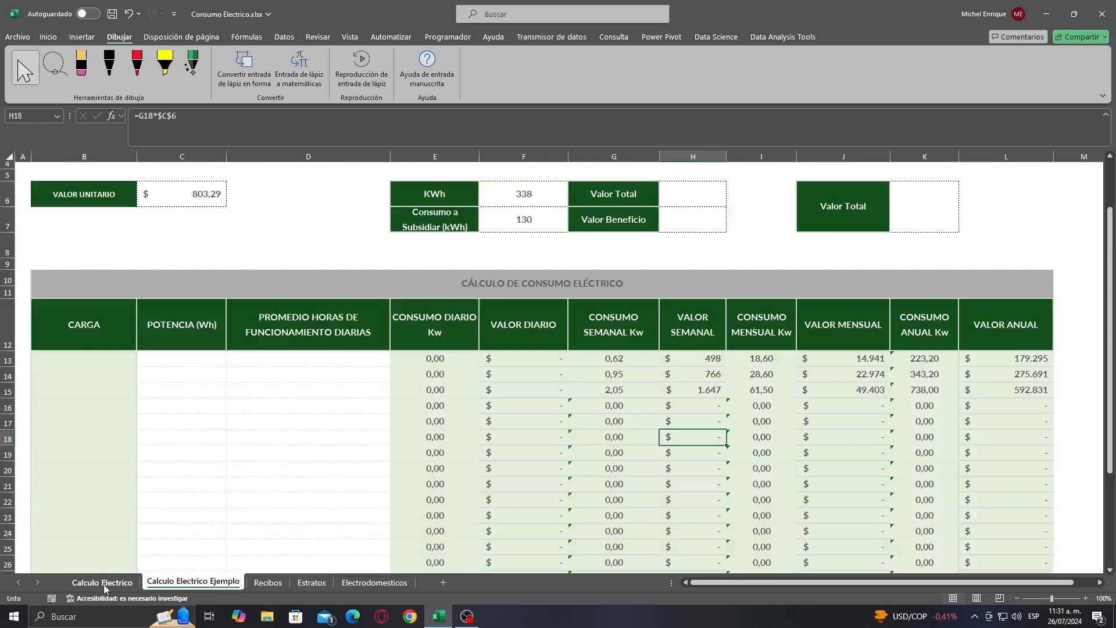
{"action": "left_click", "coordinate": [103, 583]}
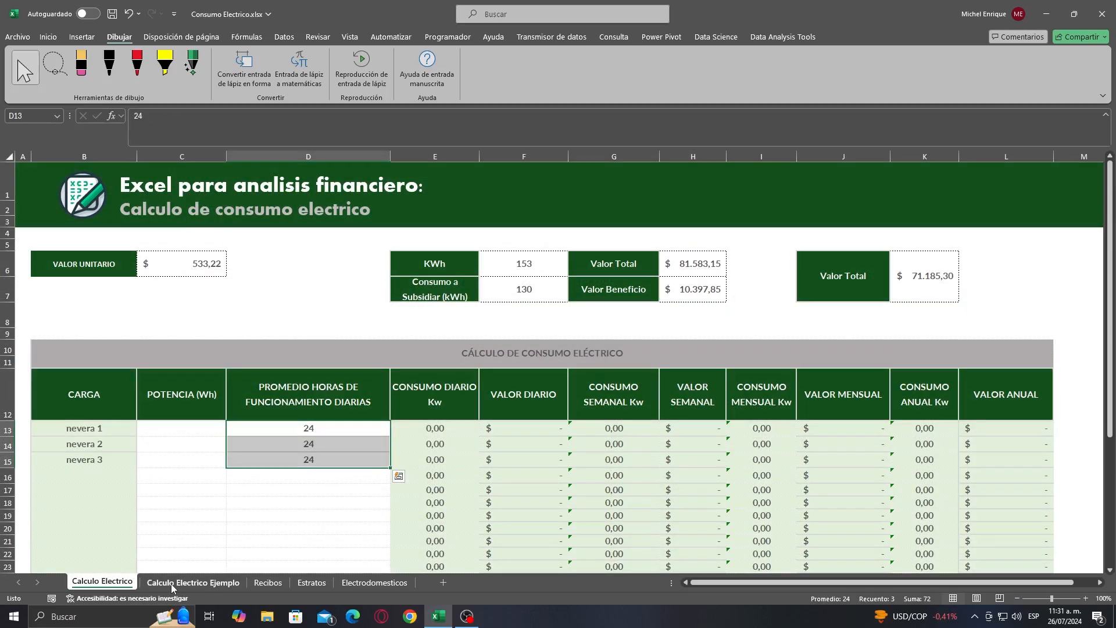
{"action": "left_click", "coordinate": [171, 583]}
Copy the refrigerator names and daily hours from B13:D15 of Calculo Electrico and paste them as values at B13 of Calculo Electrico Ejemplo.
{"action": "left_click", "coordinate": [100, 582]}
{"action": "left_click_drag", "start_coordinate": [87, 428], "coordinate": [349, 457]}
{"action": "key", "text": "Delete"}
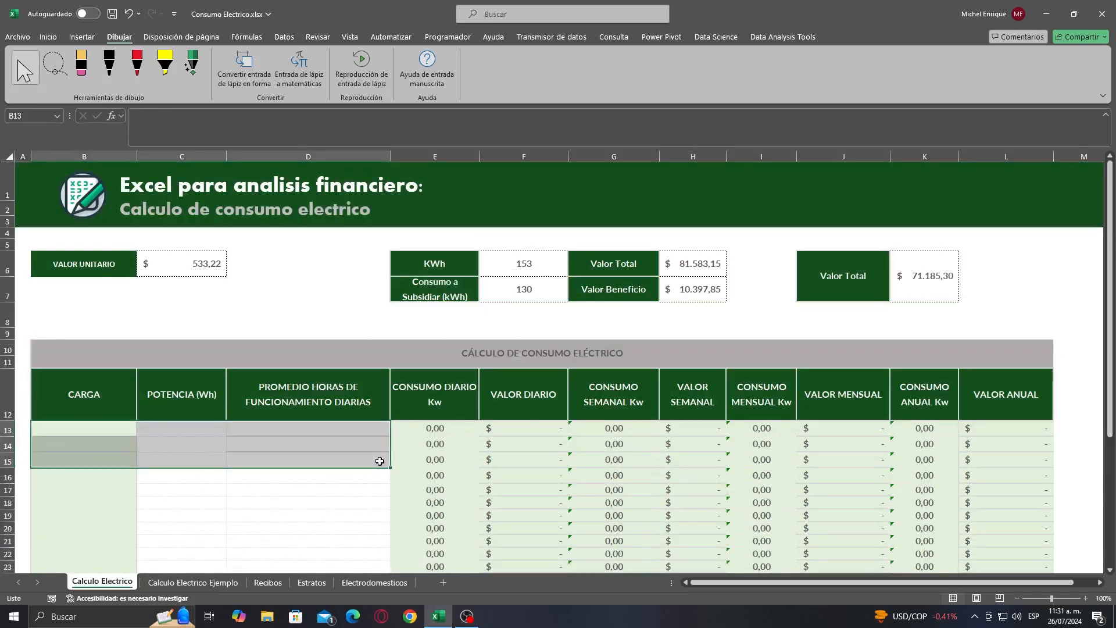
{"action": "key", "text": "ctrl+z"}
{"action": "key", "text": "ctrl+c"}
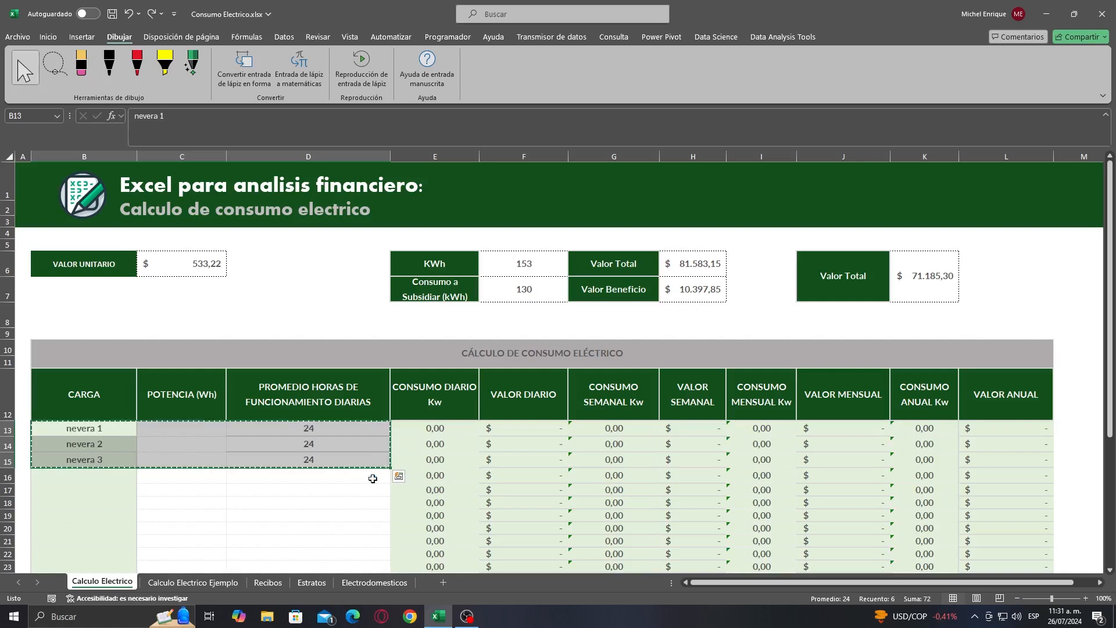
{"action": "left_click", "coordinate": [194, 582]}
{"action": "left_click", "coordinate": [93, 357]}
{"action": "right_click", "coordinate": [93, 357]}
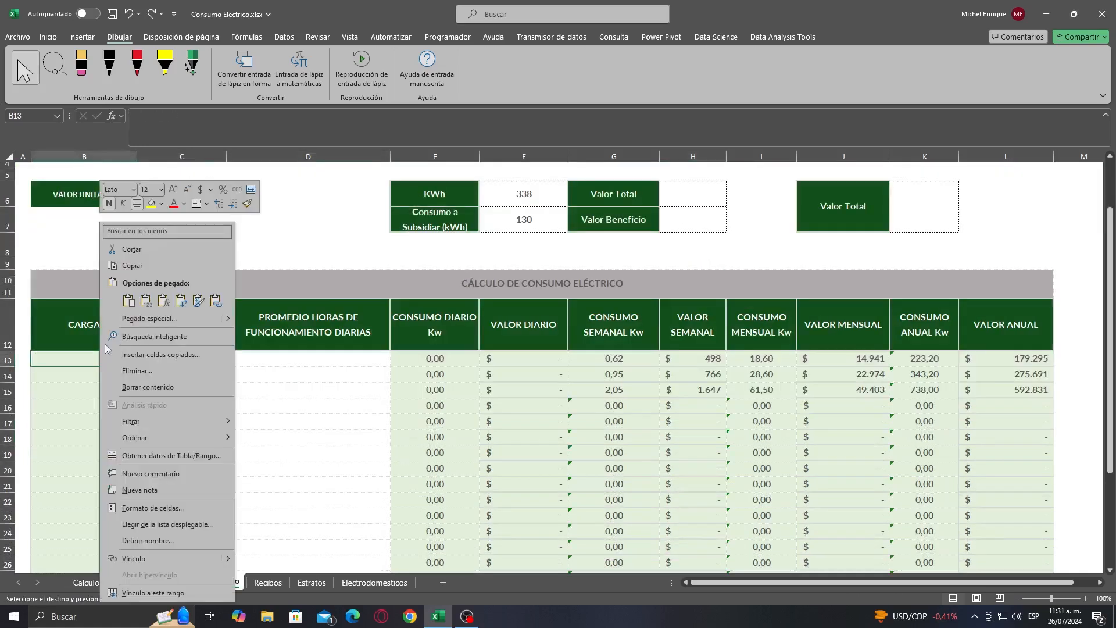
{"action": "left_click", "coordinate": [145, 301]}
{"action": "left_click", "coordinate": [244, 499]}
Clear the refrigerator names and daily hours from B13:D15 on the Calculo Electrico sheet.
{"action": "left_click", "coordinate": [106, 582]}
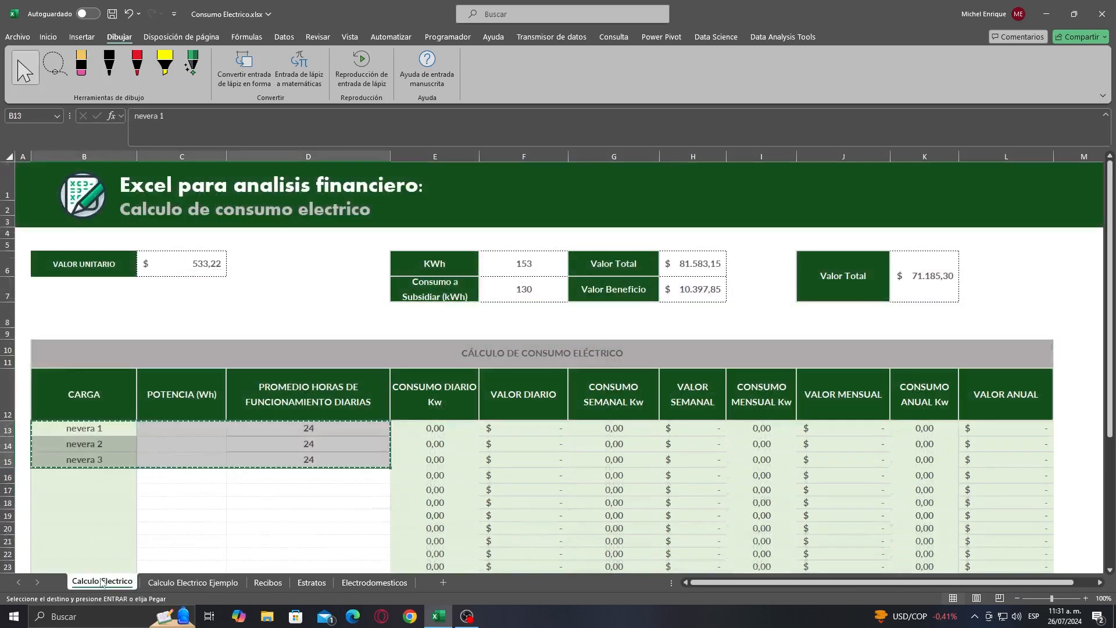
{"action": "left_click_drag", "start_coordinate": [110, 430], "coordinate": [308, 460]}
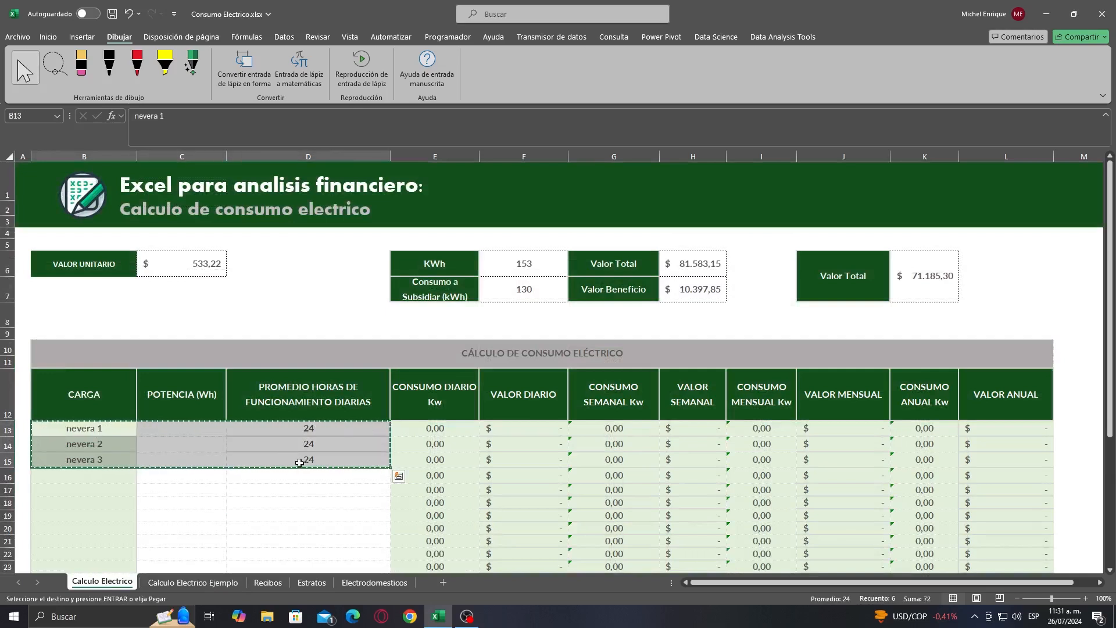
{"action": "key", "text": "Delete"}
{"action": "left_click", "coordinate": [299, 526]}
{"action": "scroll", "coordinate": [546, 444], "scroll_direction": "down", "scroll_amount": 3}
{"action": "scroll", "coordinate": [545, 443], "scroll_direction": "up", "scroll_amount": 3}
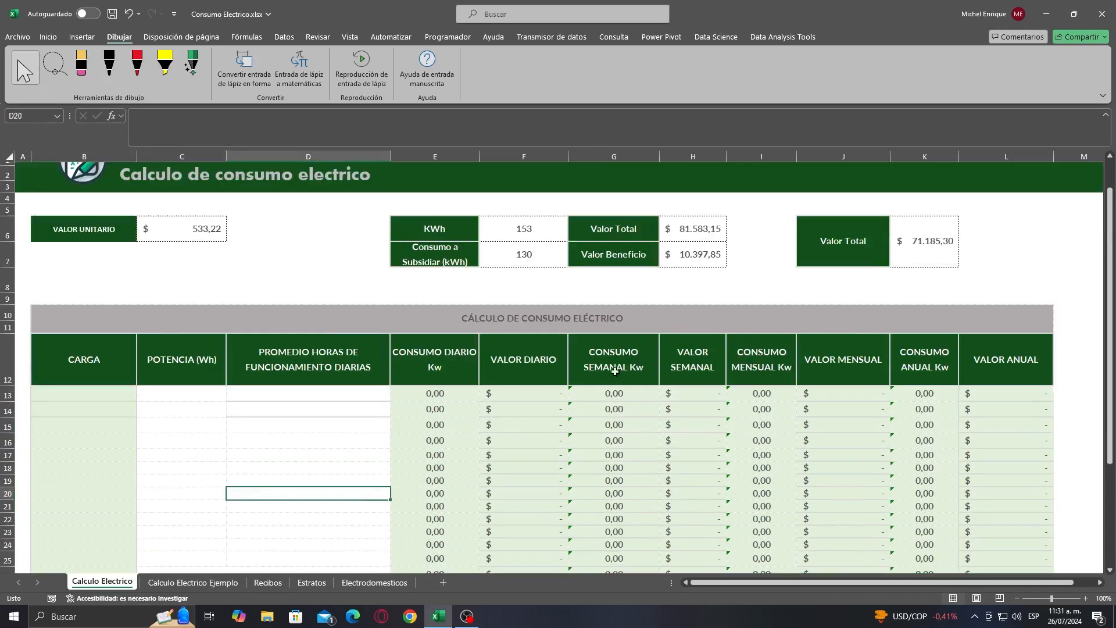
Review the refrigerator results on Calculo Electrico Ejemplo, the energy labels, the electricity bill and the weekly cost formula in H13.
{"action": "left_click", "coordinate": [181, 582]}
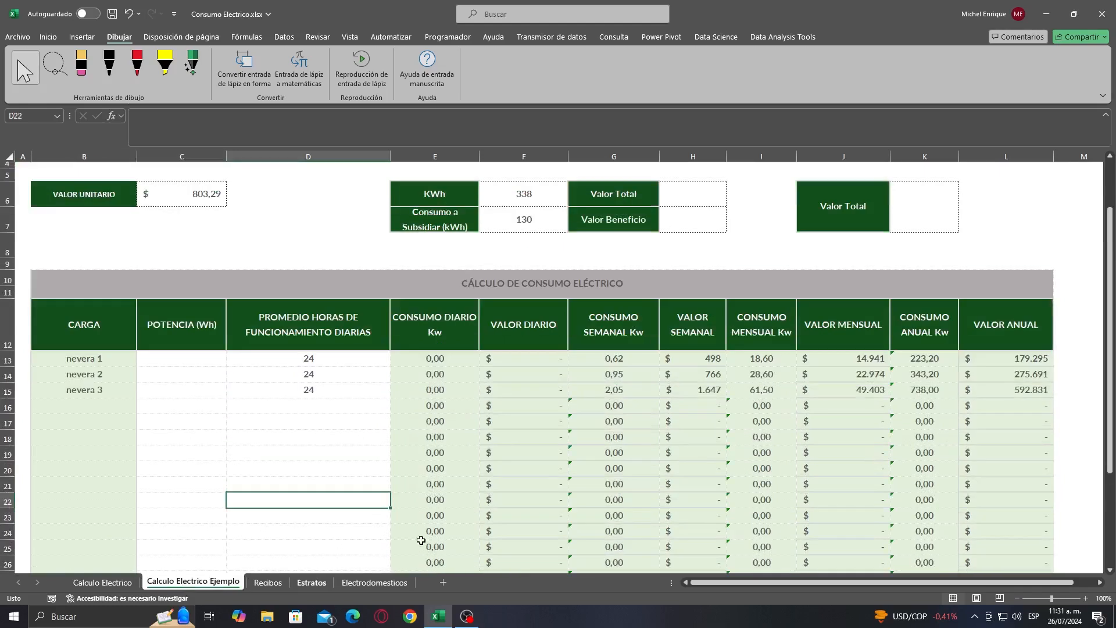
{"action": "scroll", "coordinate": [584, 430], "scroll_direction": "up", "scroll_amount": 1}
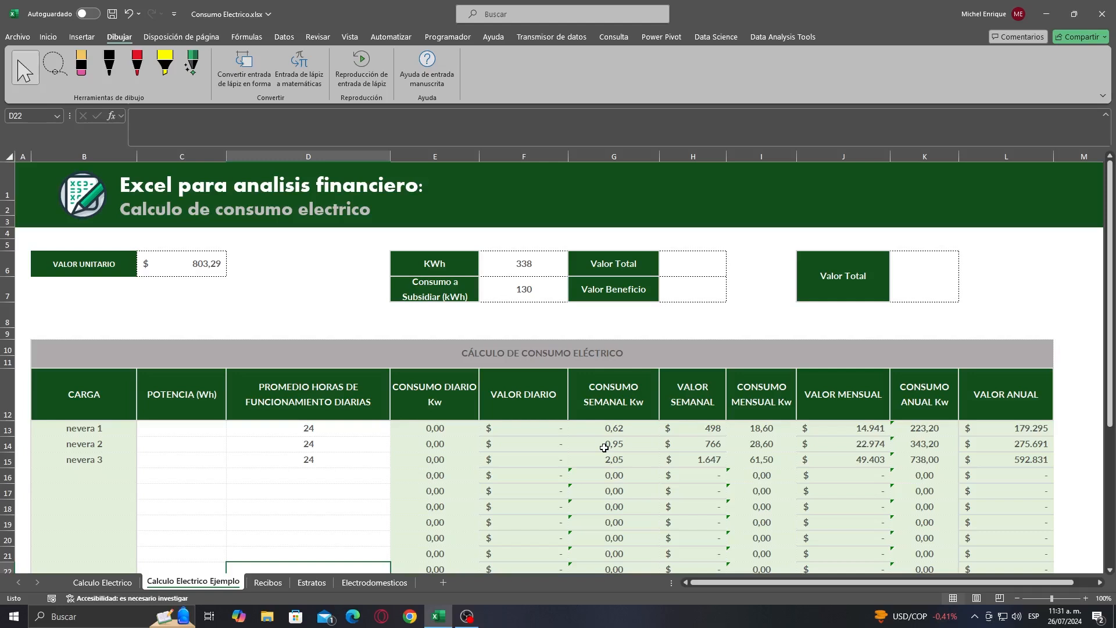
{"action": "scroll", "coordinate": [604, 447], "scroll_direction": "down", "scroll_amount": 1}
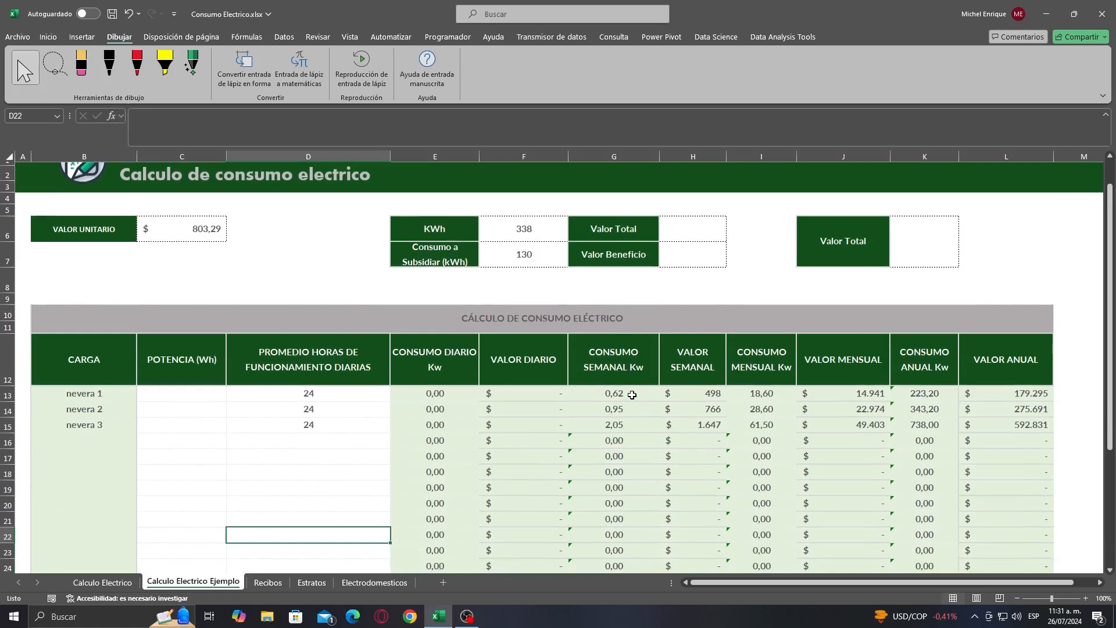
{"action": "left_click", "coordinate": [374, 582]}
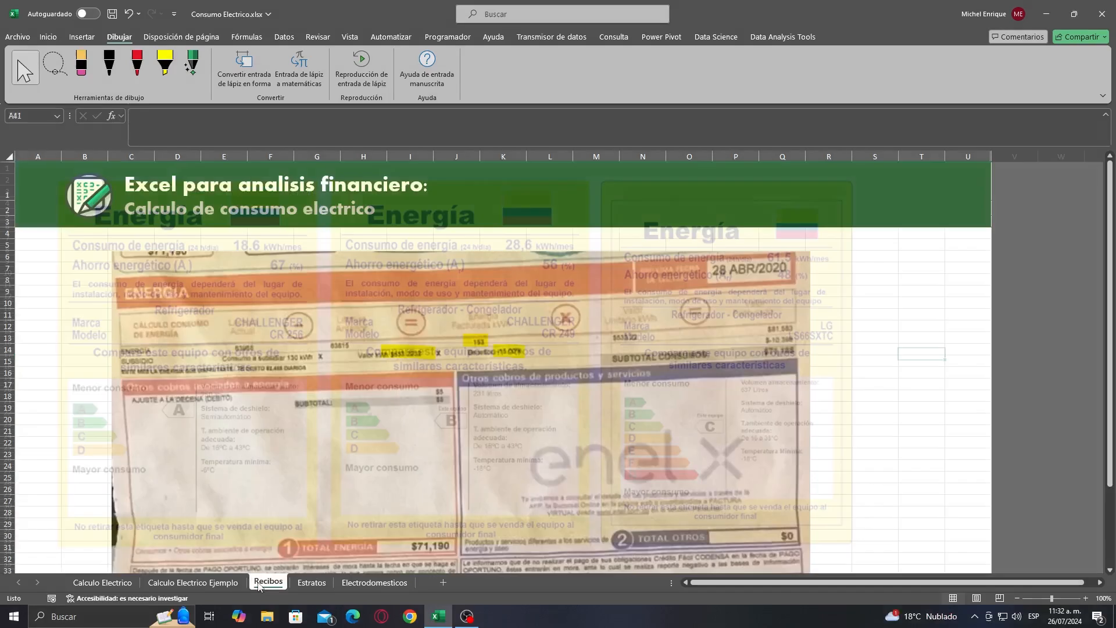
{"action": "left_click", "coordinate": [271, 581]}
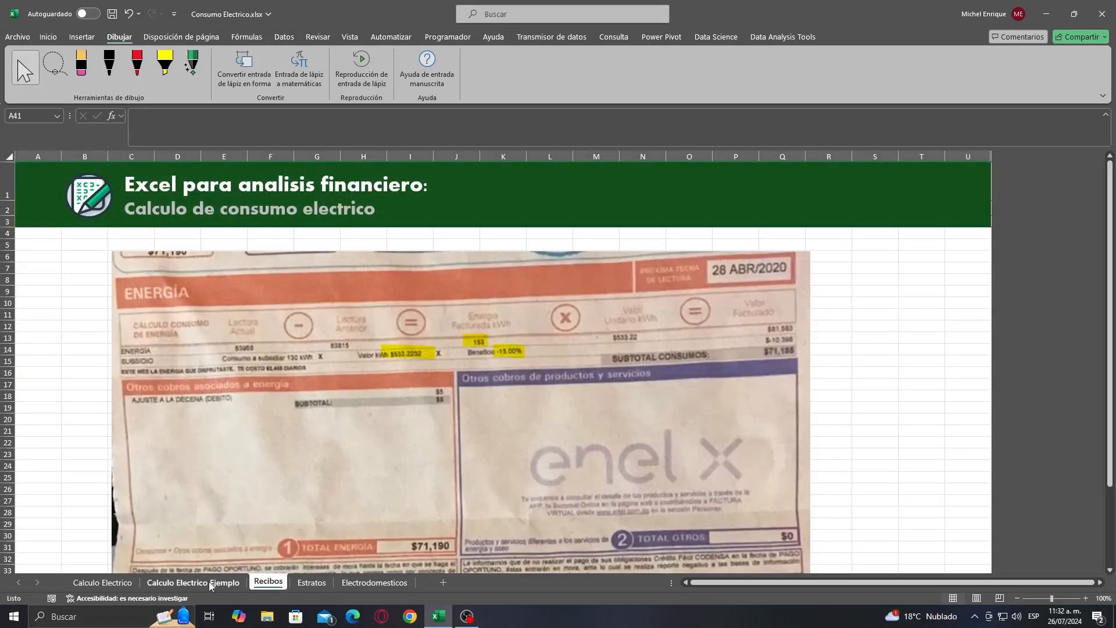
{"action": "left_click", "coordinate": [210, 582]}
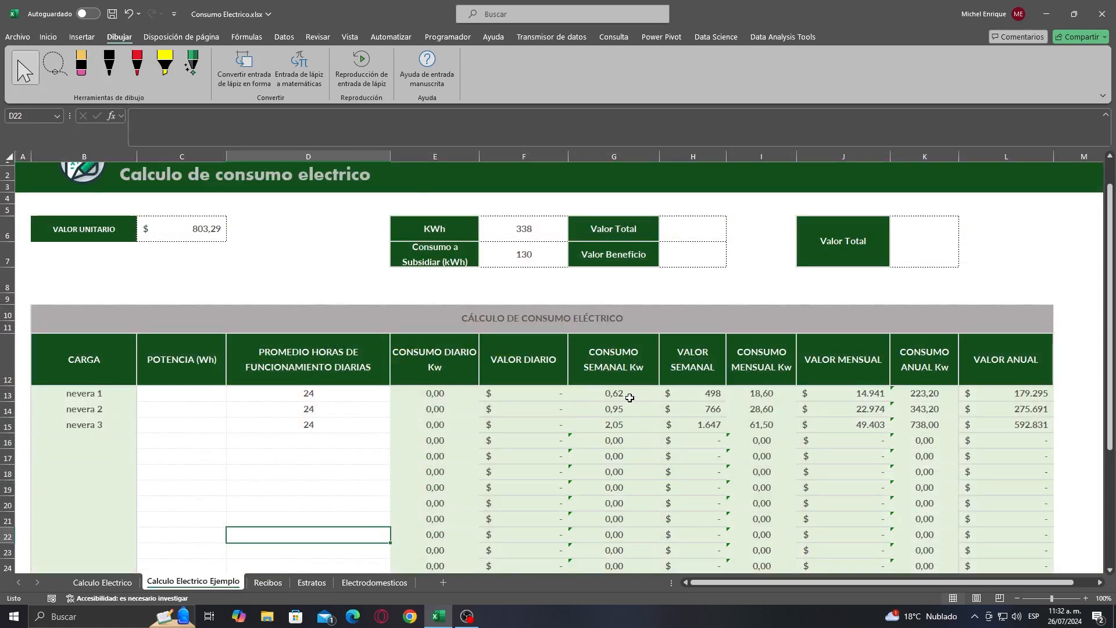
{"action": "left_click", "coordinate": [697, 391]}
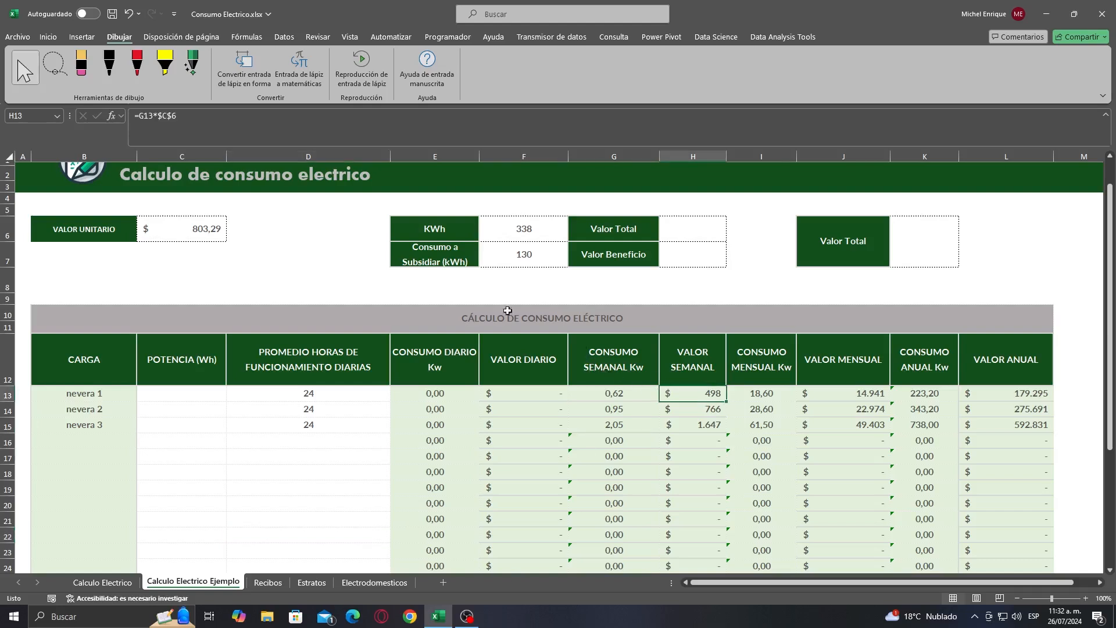
{"action": "left_click", "coordinate": [289, 137]}
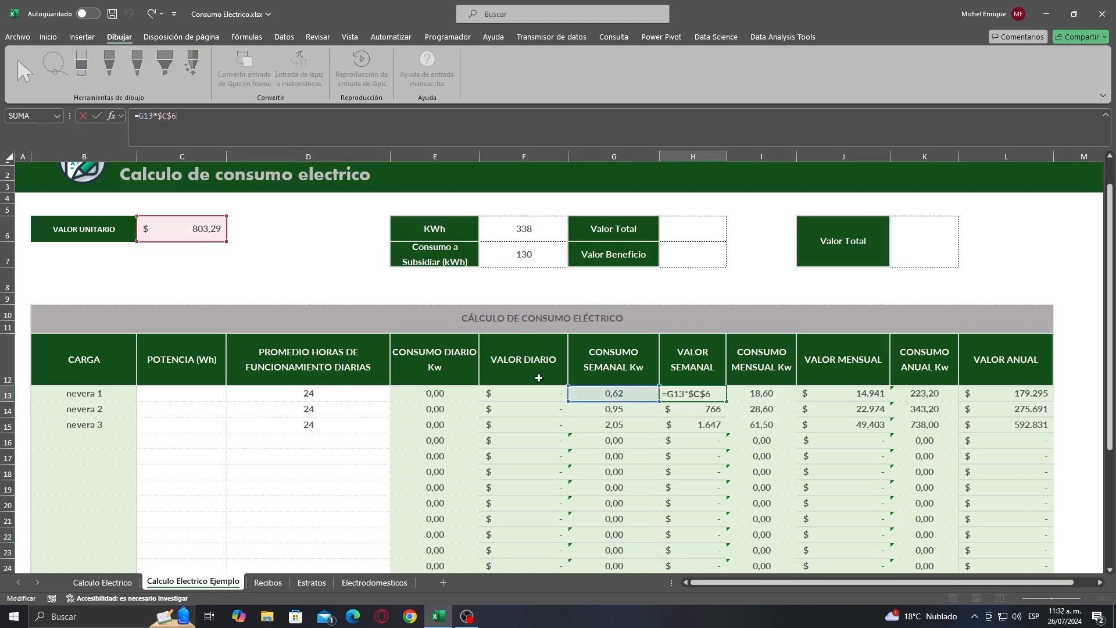
{"action": "left_click", "coordinate": [580, 426]}
Copy the unit value 533,2232 from C6 of Calculo Electrico into C6 of Calculo Electrico Ejemplo.
{"action": "left_click", "coordinate": [131, 582]}
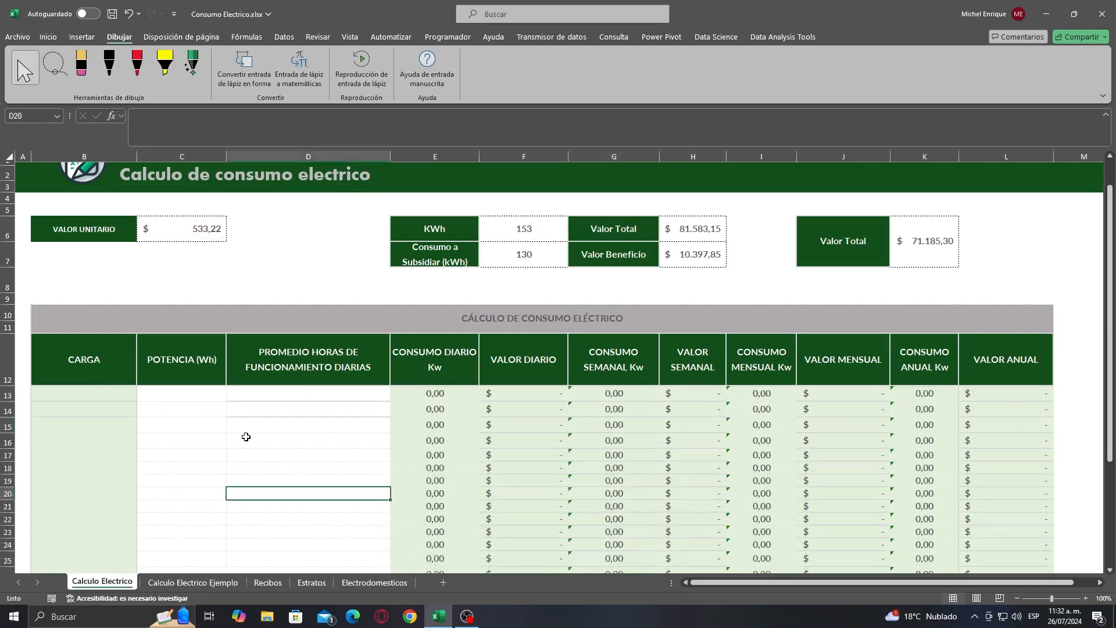
{"action": "left_click", "coordinate": [183, 238]}
{"action": "key", "text": "ctrl+c"}
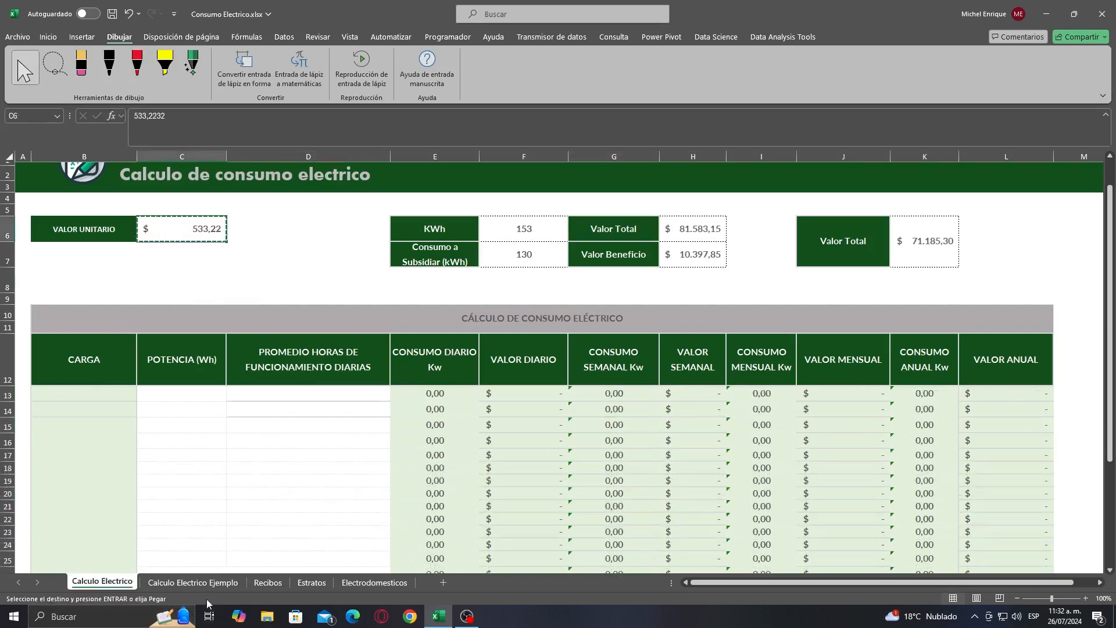
{"action": "left_click", "coordinate": [193, 583]}
{"action": "left_click", "coordinate": [171, 218]}
{"action": "right_click", "coordinate": [171, 221]}
{"action": "left_click", "coordinate": [212, 301]}
{"action": "left_click", "coordinate": [302, 285]}
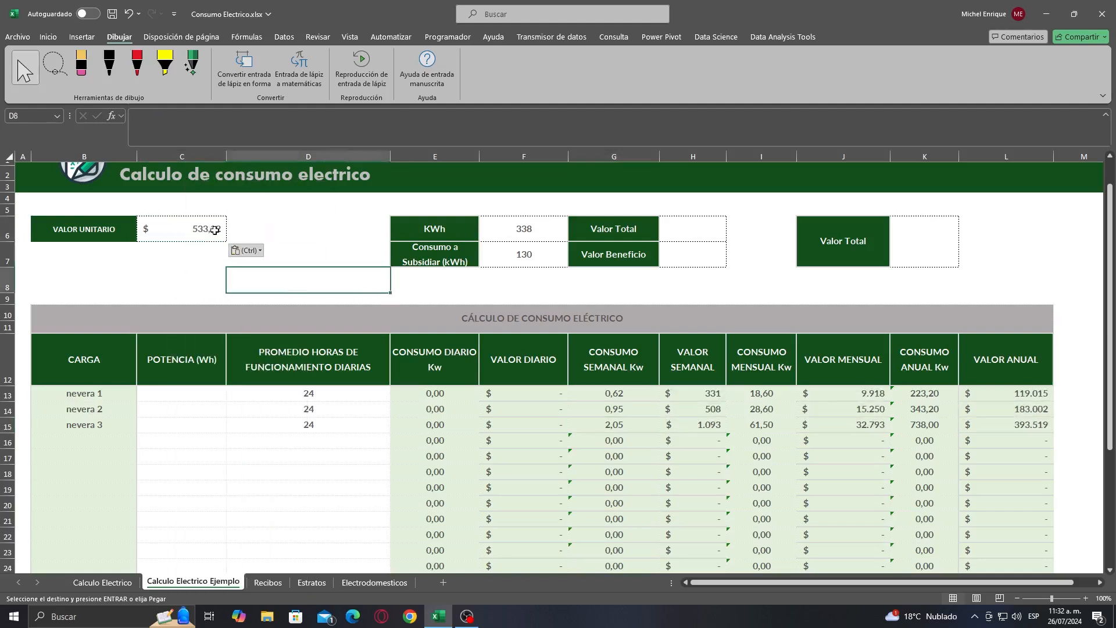
Examine the weekly cost formula in H13 and the weekly and monthly costs of the three refrigerators.
{"action": "left_click", "coordinate": [690, 395]}
{"action": "key", "text": "F2"}
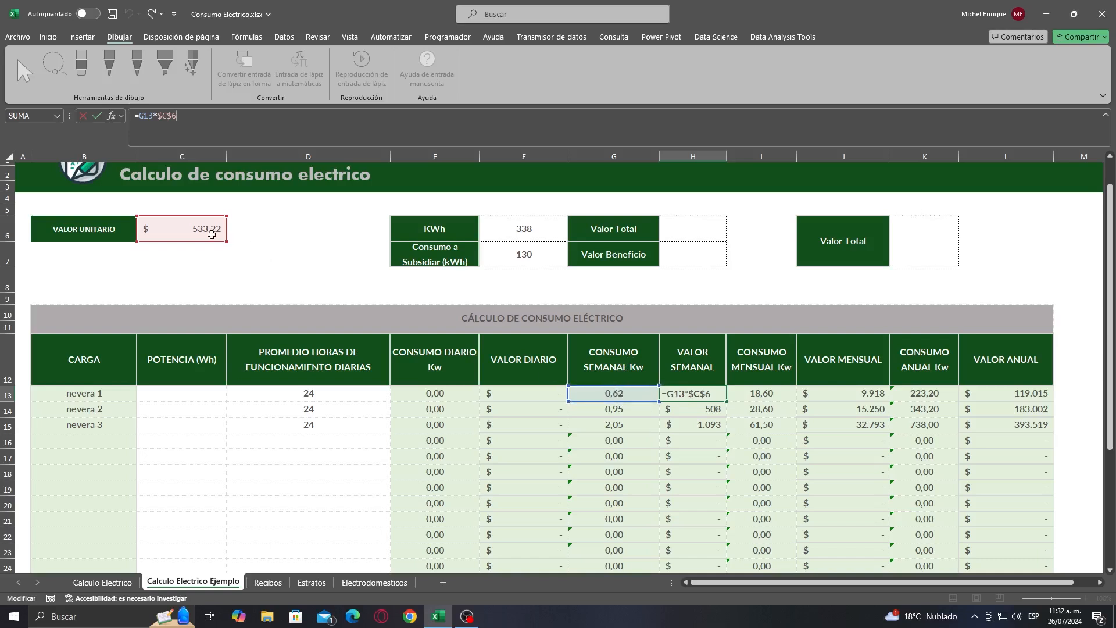
{"action": "key", "text": "Return"}
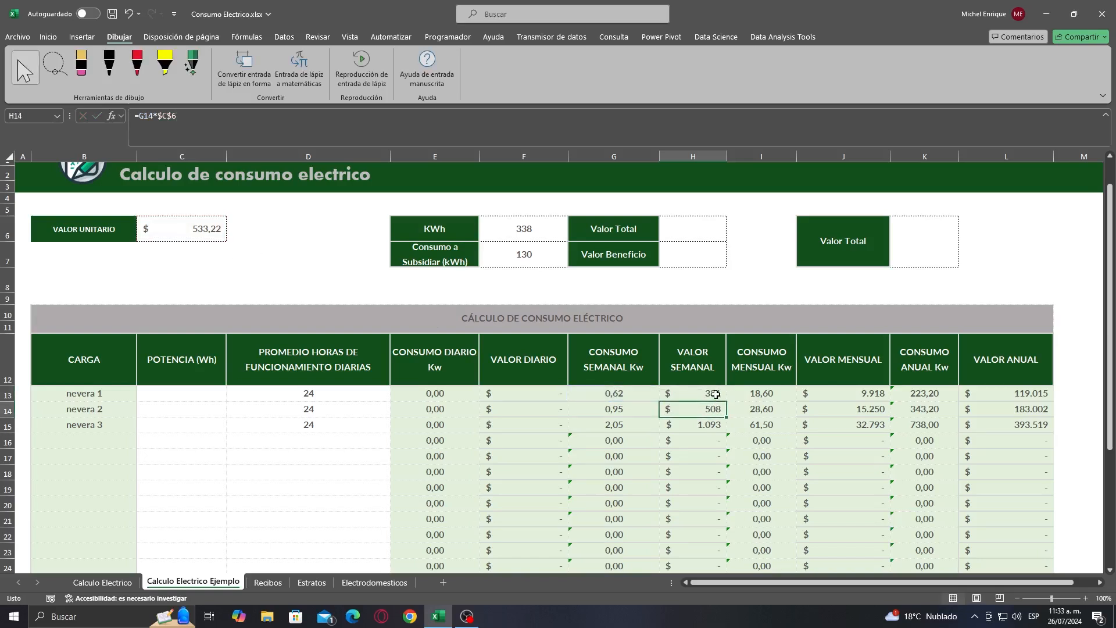
{"action": "left_click_drag", "start_coordinate": [718, 396], "coordinate": [719, 426]}
{"action": "left_click", "coordinate": [799, 425]}
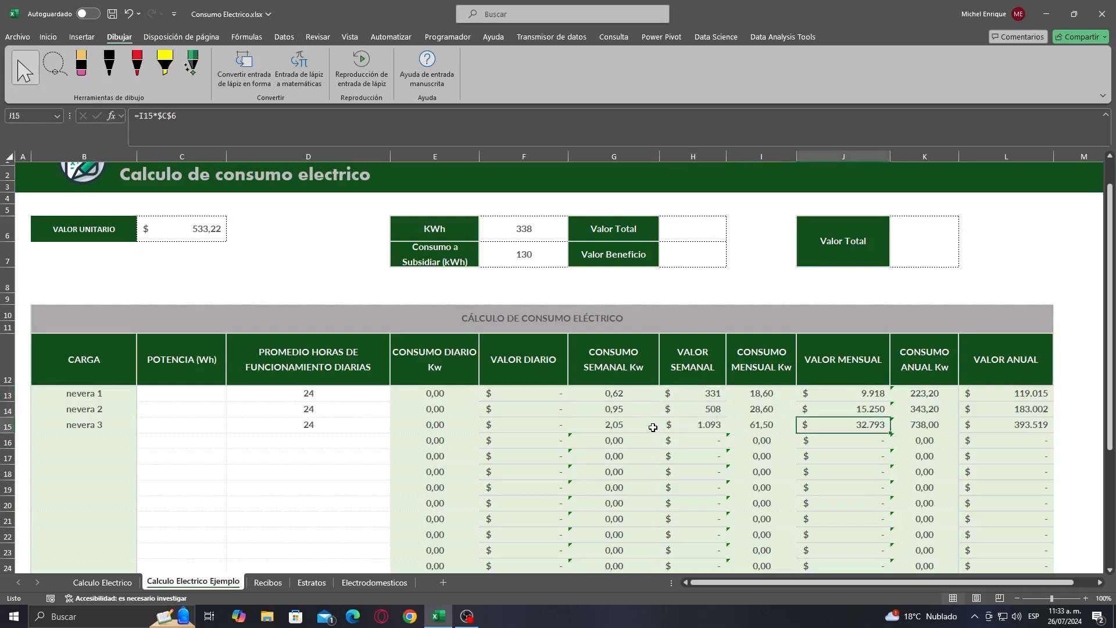
{"action": "left_click", "coordinate": [616, 425]}
{"action": "left_click_drag", "start_coordinate": [614, 428], "coordinate": [702, 425]}
{"action": "left_click", "coordinate": [702, 426]}
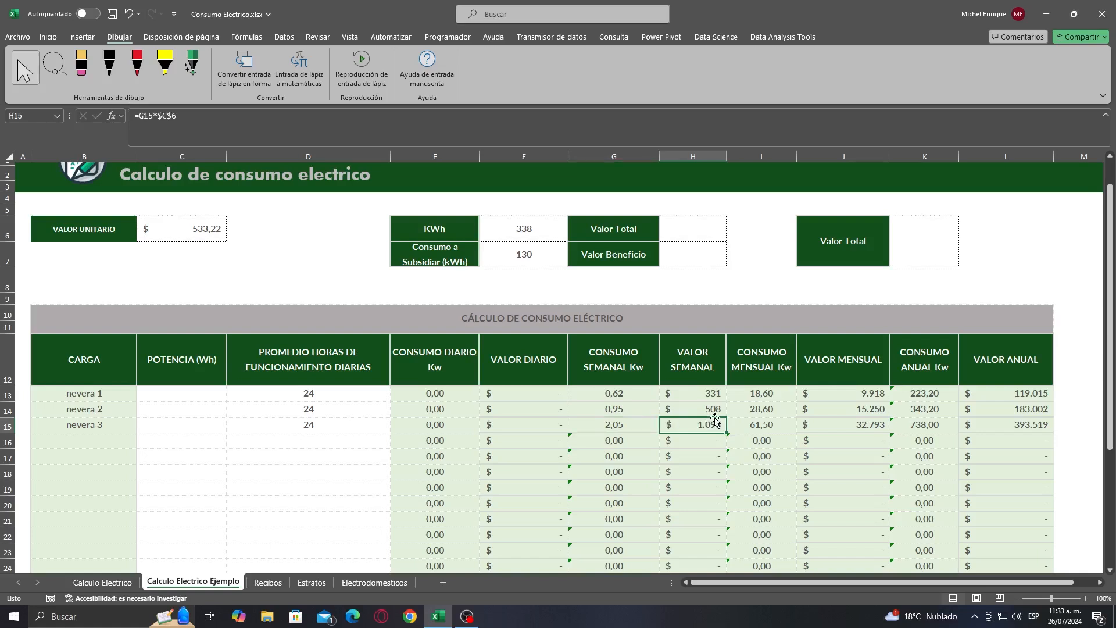
Rename the three refrigerators in B13:B15 as nevera A, nevera B and nevera C.
{"action": "left_click", "coordinate": [115, 398]}
{"action": "double_click", "coordinate": [119, 396]}
{"action": "key", "text": "BackSpace"}
{"action": "type", "text": "A"}
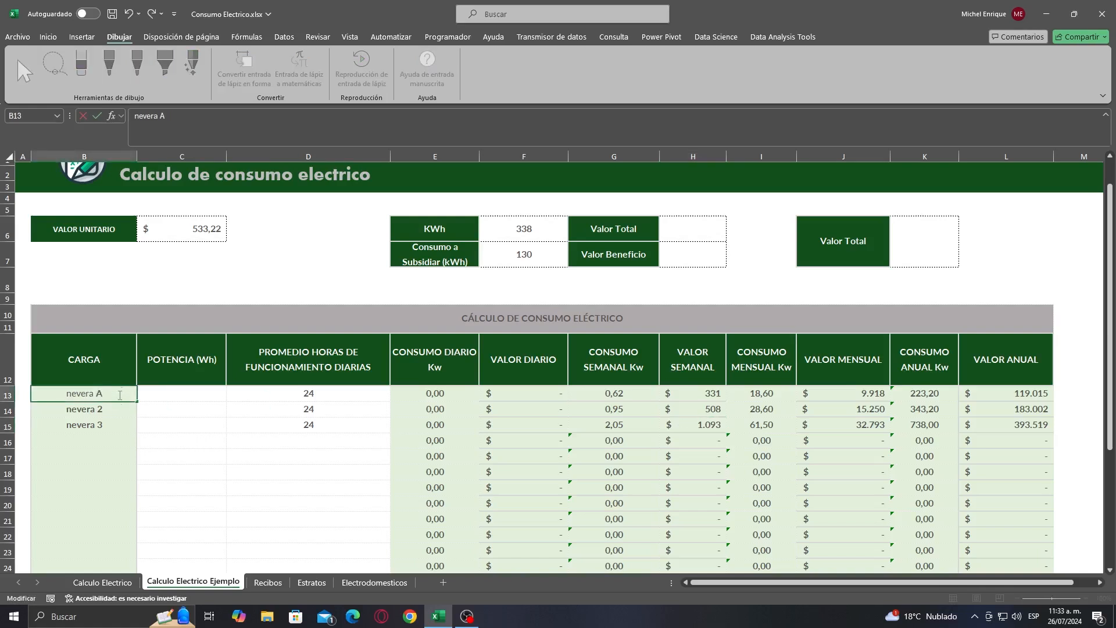
{"action": "double_click", "coordinate": [117, 410]}
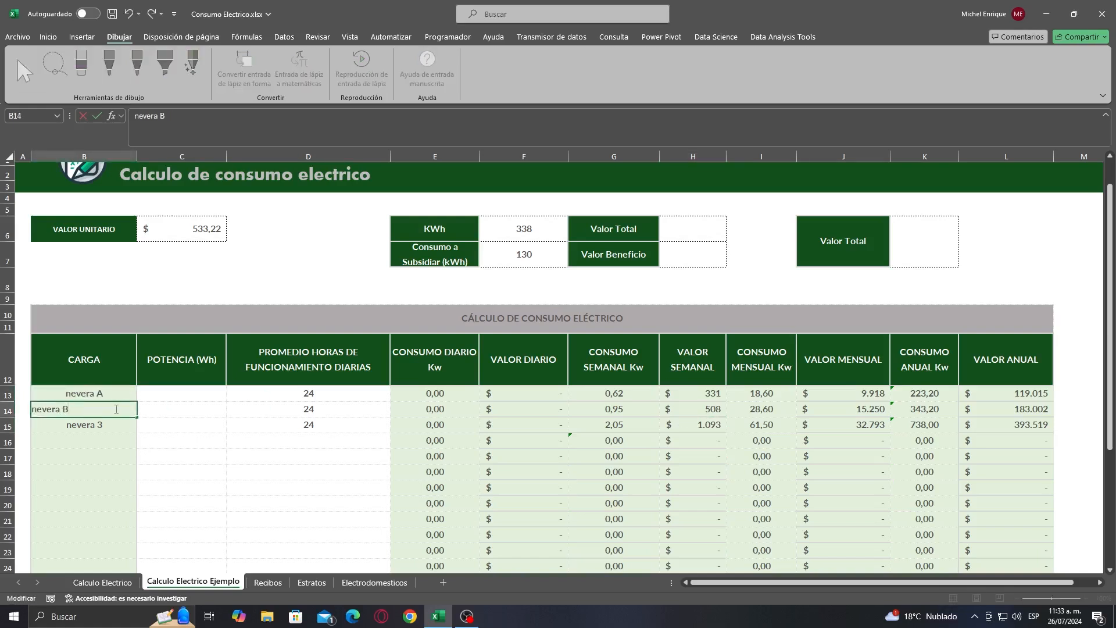
{"action": "left_click", "coordinate": [111, 426]}
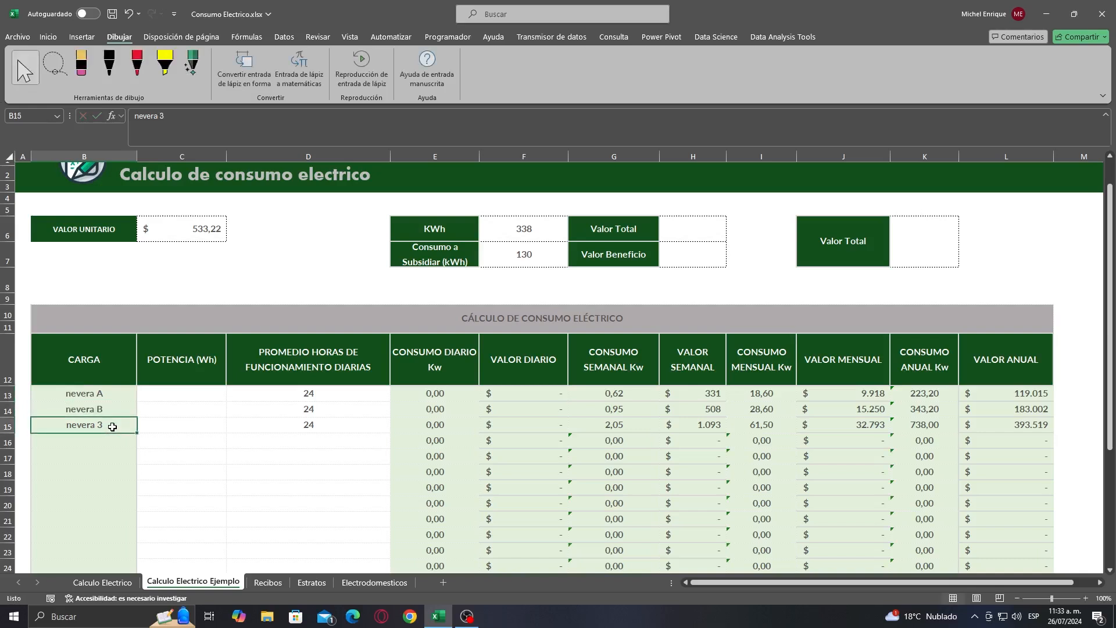
{"action": "double_click", "coordinate": [114, 426]}
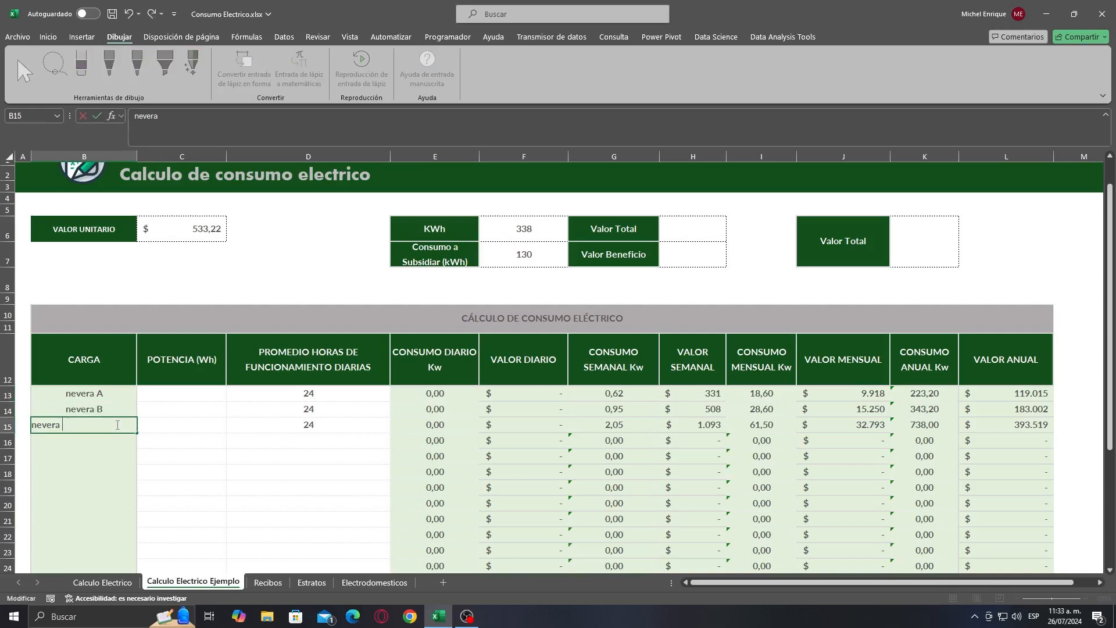
{"action": "left_click", "coordinate": [166, 468]}
Review the refrigerators' monthly costs in J13:J15 and the billing summary block in B6:K7.
{"action": "left_click", "coordinate": [908, 422]}
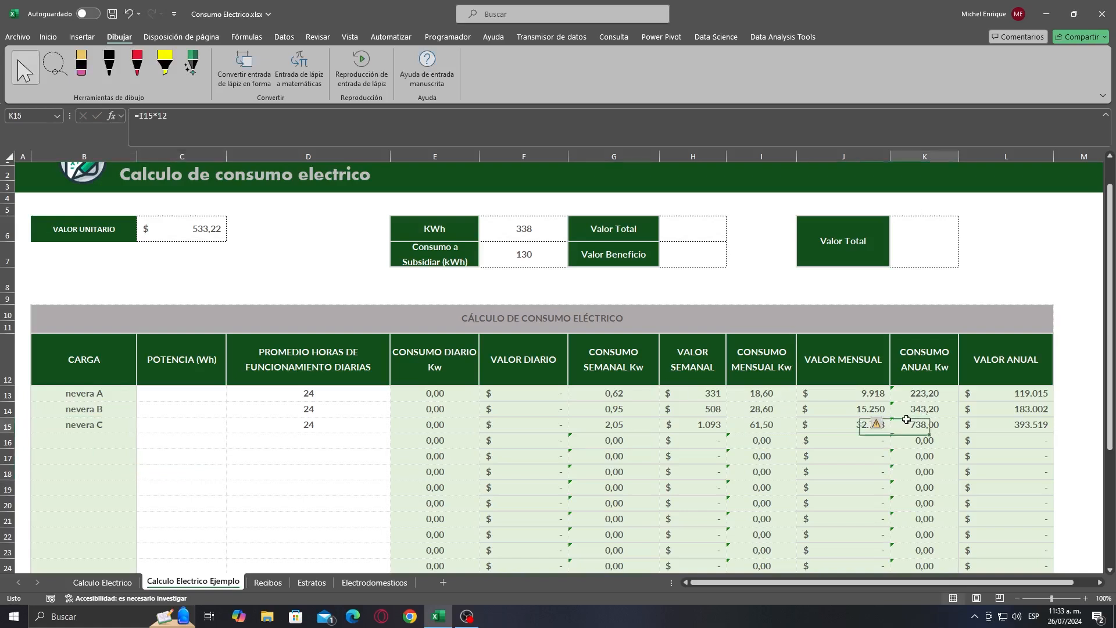
{"action": "left_click_drag", "start_coordinate": [843, 400], "coordinate": [844, 424]}
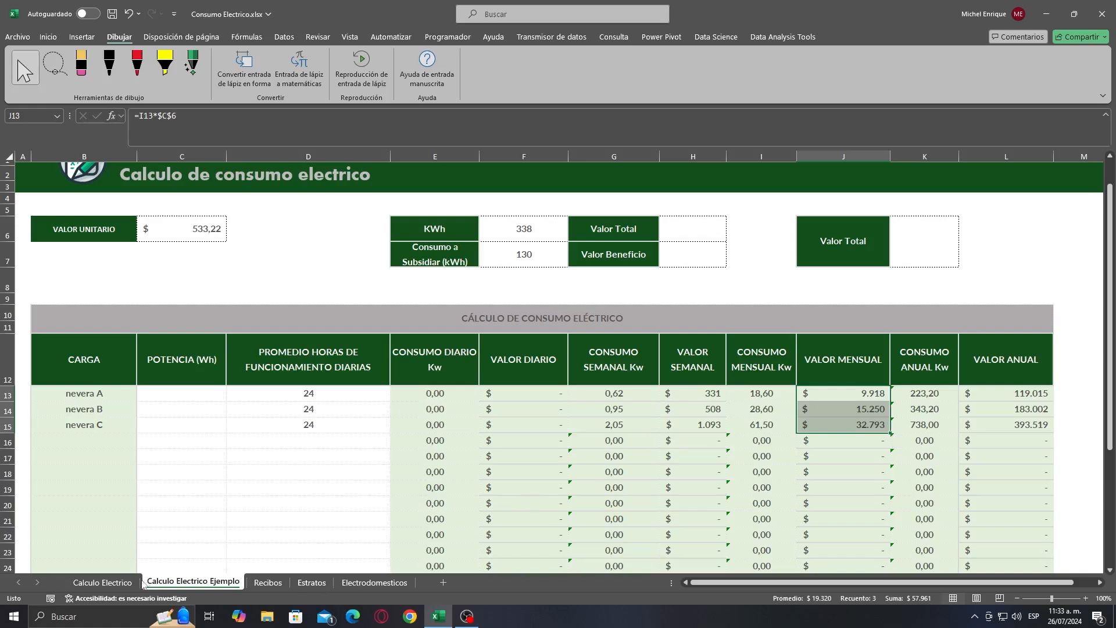
{"action": "left_click_drag", "start_coordinate": [61, 230], "coordinate": [910, 257]}
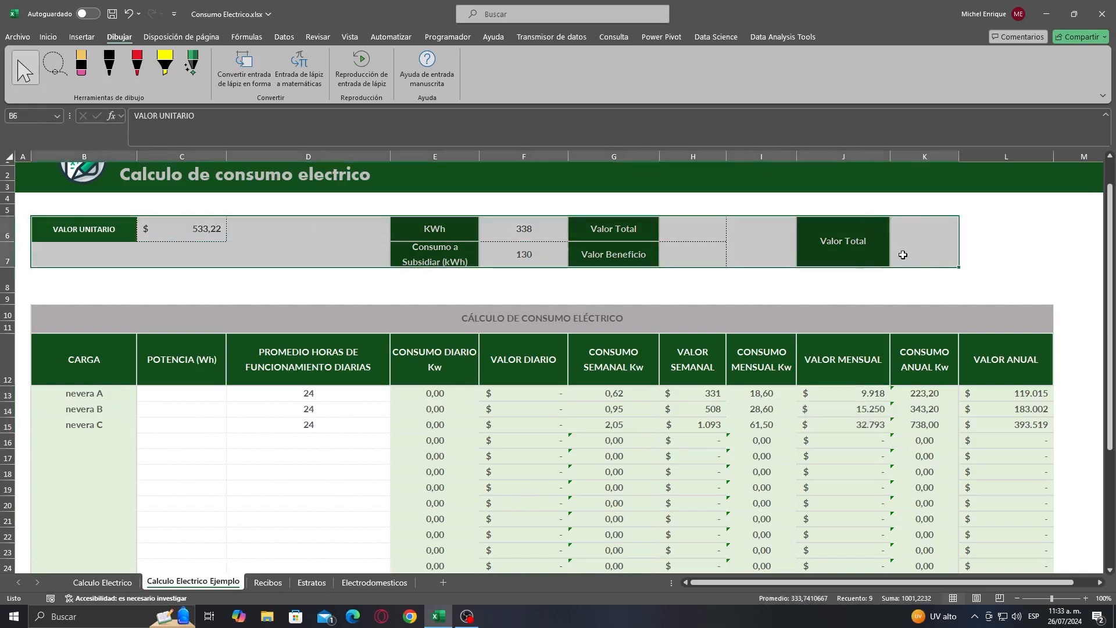
Calculate Valor Total in H6 as the KWh multiplied by the unit value, =F6*C6.
{"action": "left_click", "coordinate": [697, 228]}
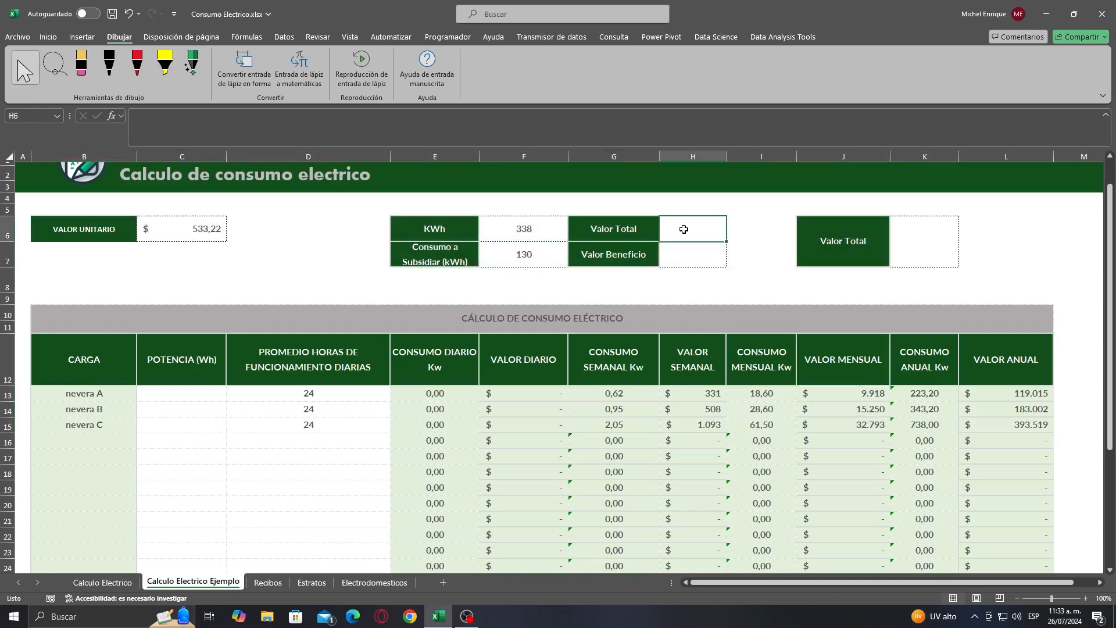
{"action": "type", "text": "="}
{"action": "left_click", "coordinate": [531, 230]}
{"action": "type", "text": "*"}
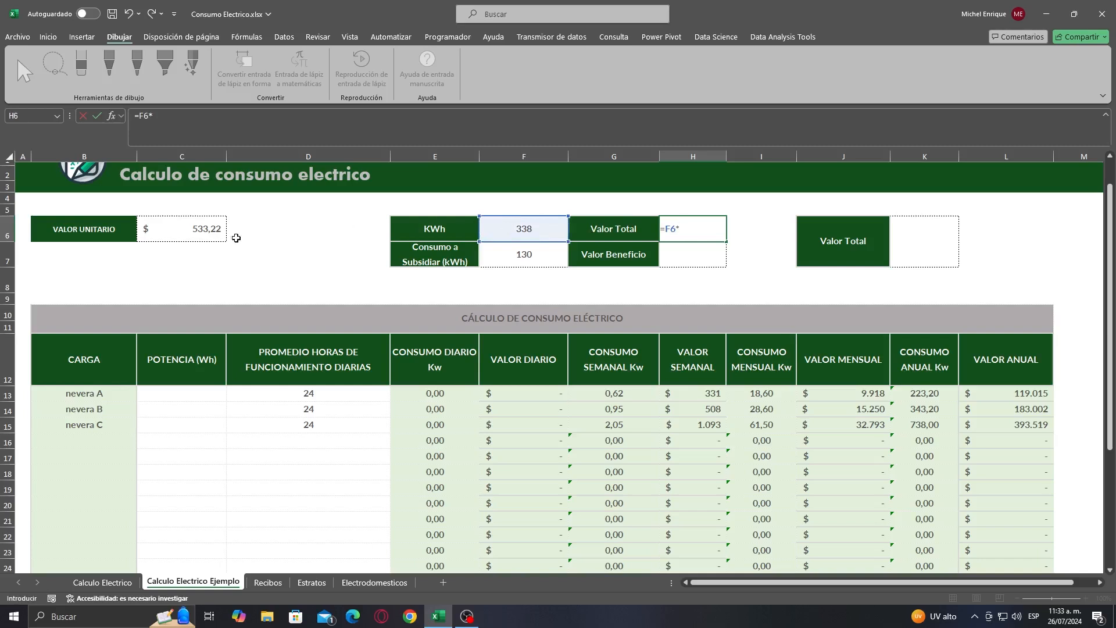
{"action": "left_click", "coordinate": [216, 231]}
{"action": "key", "text": "Return"}
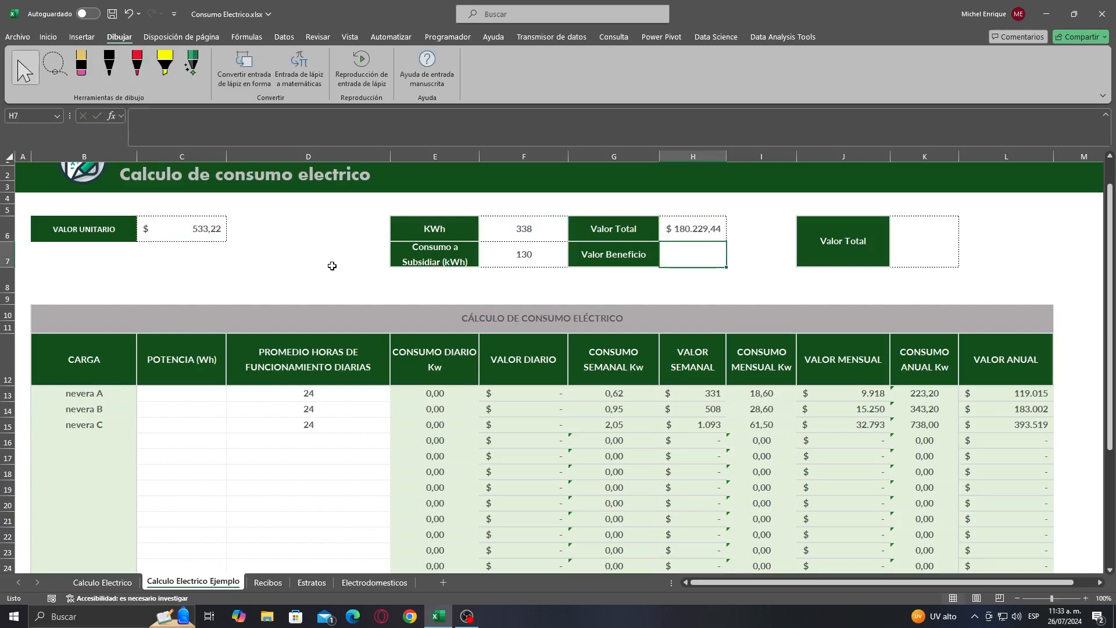
Copy the KWh value 153 from F6 of Calculo Electrico into F6 of Calculo Electrico Ejemplo.
{"action": "left_click", "coordinate": [332, 267]}
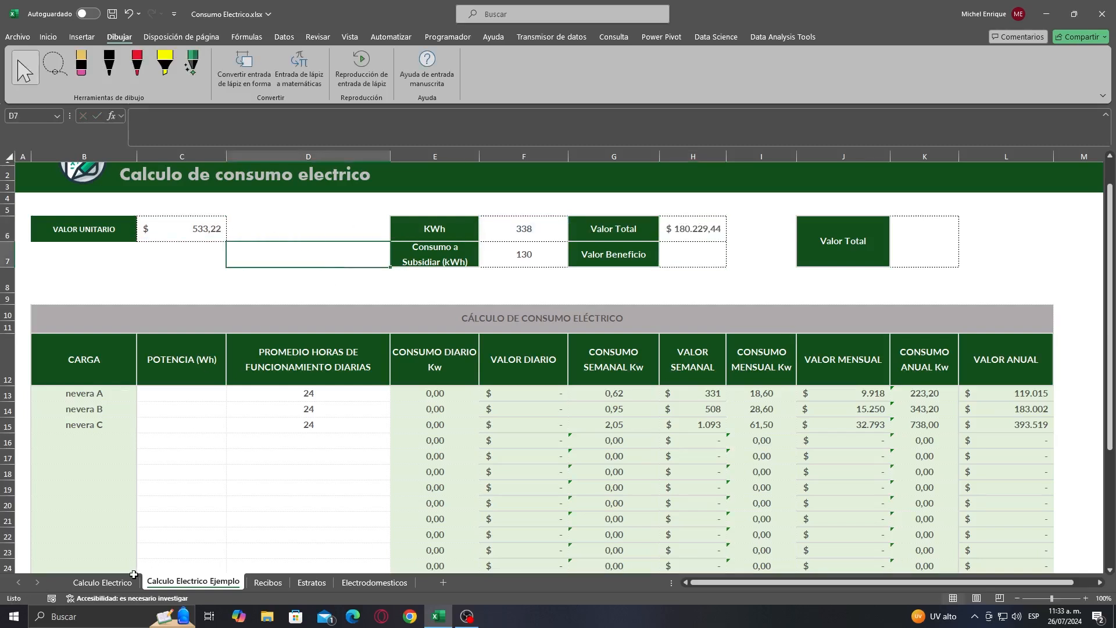
{"action": "left_click", "coordinate": [102, 582]}
{"action": "left_click", "coordinate": [520, 230]}
{"action": "key", "text": "ctrl+c"}
{"action": "left_click", "coordinate": [172, 584]}
{"action": "left_click", "coordinate": [515, 229]}
{"action": "right_click", "coordinate": [517, 224]}
{"action": "left_click", "coordinate": [525, 273]}
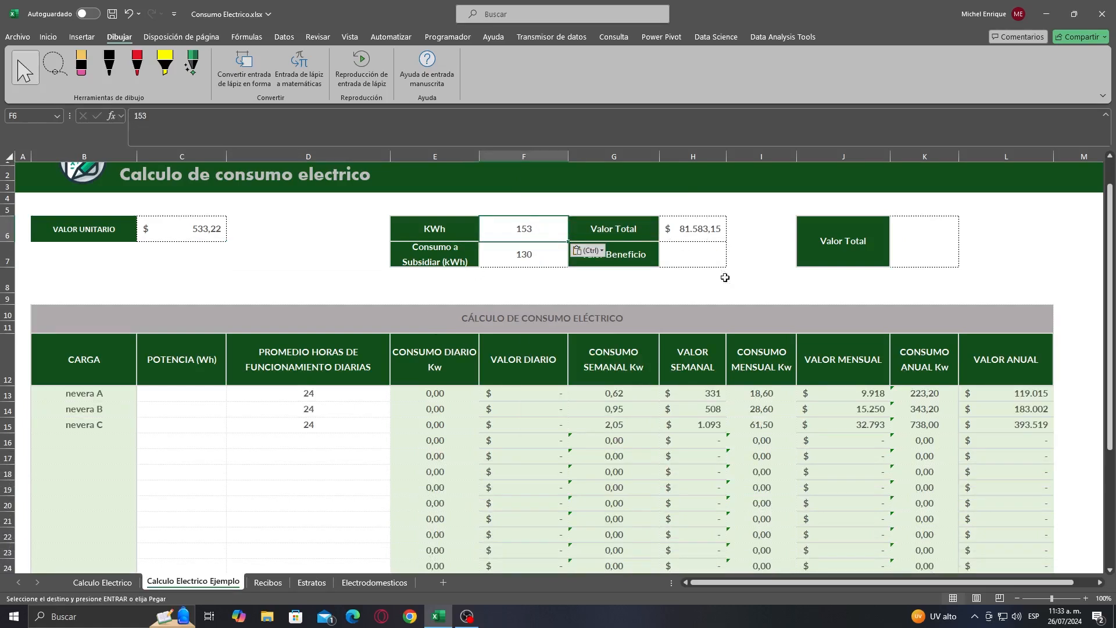
{"action": "left_click", "coordinate": [706, 235]}
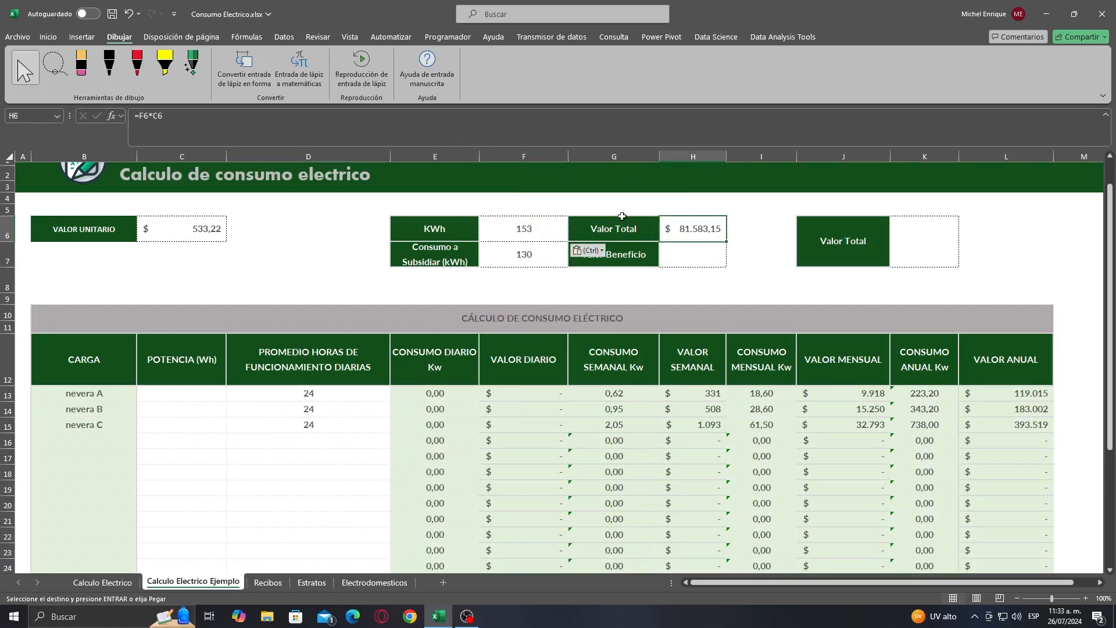
Consult the H7 formula in Calculo Electrico and enter Valor Beneficio in H7 of Calculo Electrico Ejemplo as =C6*F7*15%.
{"action": "left_click", "coordinate": [103, 583]}
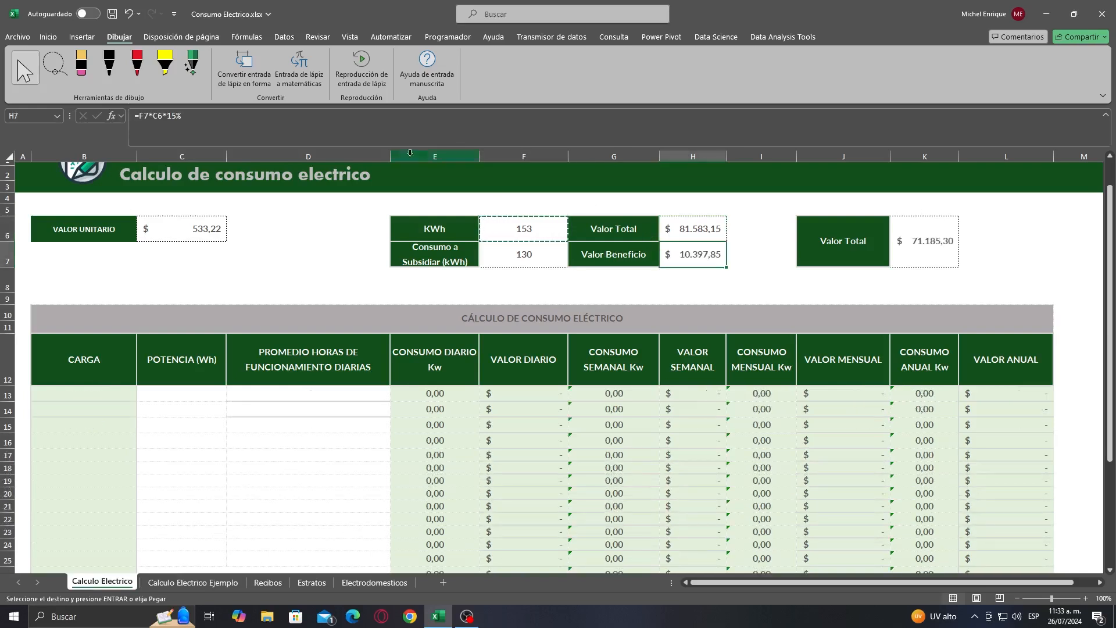
{"action": "left_click", "coordinate": [341, 112]}
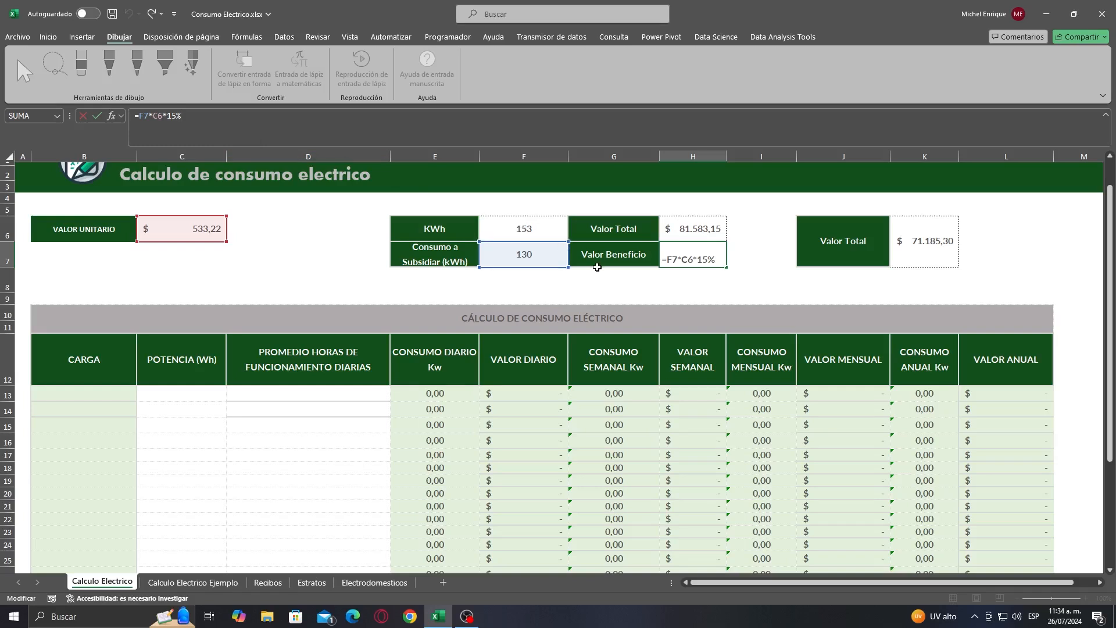
{"action": "key", "text": "Return"}
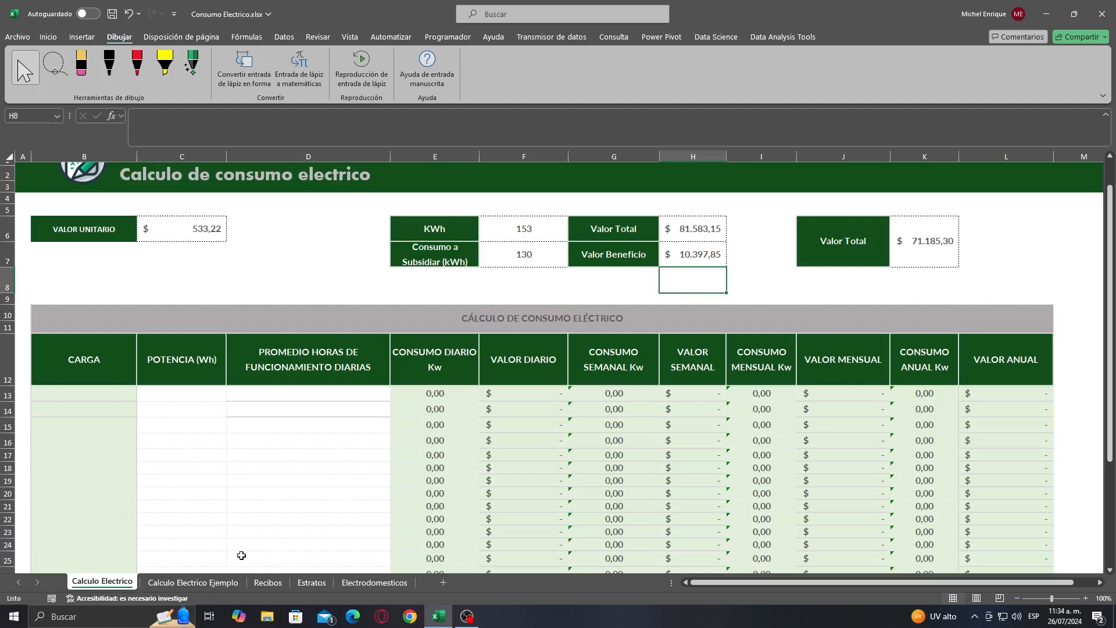
{"action": "left_click", "coordinate": [216, 582]}
{"action": "left_click", "coordinate": [675, 250]}
{"action": "type", "text": "="}
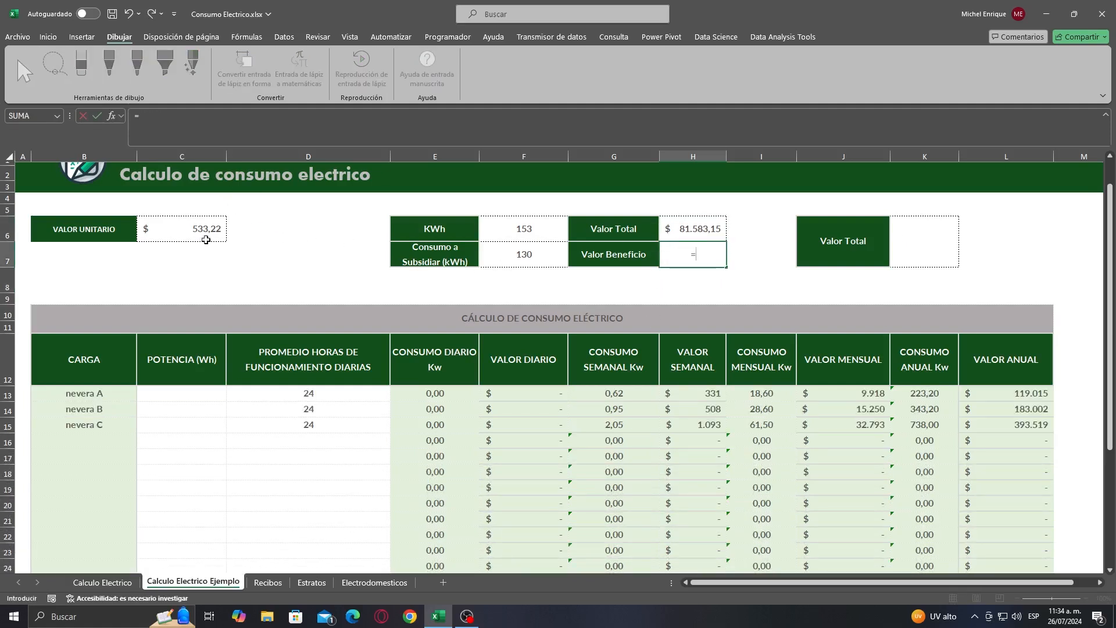
{"action": "left_click", "coordinate": [205, 240]}
{"action": "type", "text": "*"}
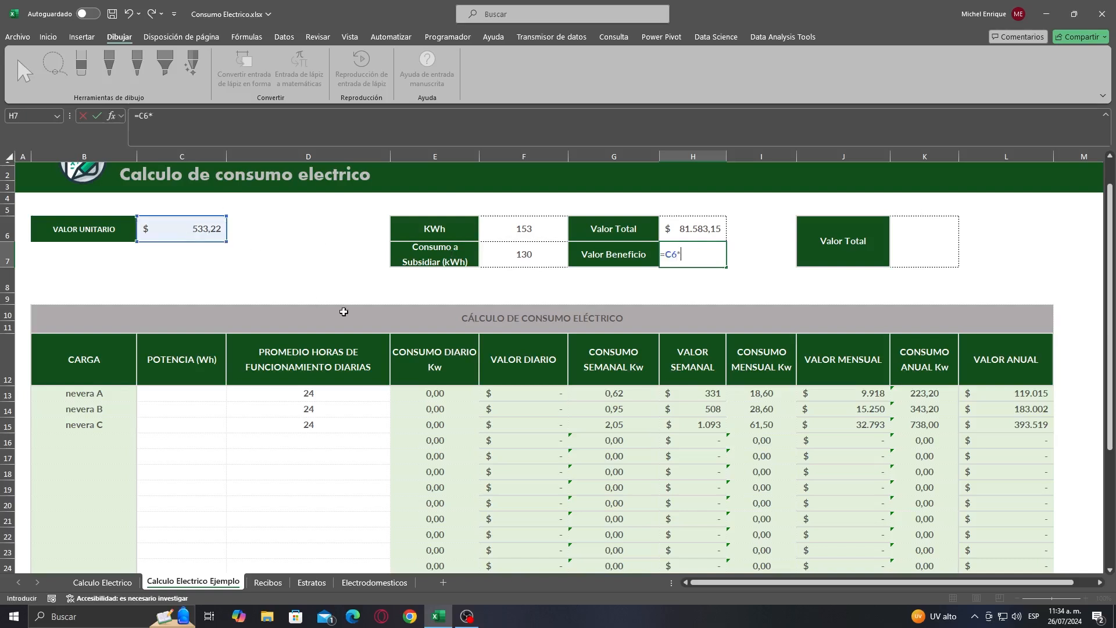
{"action": "left_click", "coordinate": [499, 261]}
{"action": "type", "text": "*"}
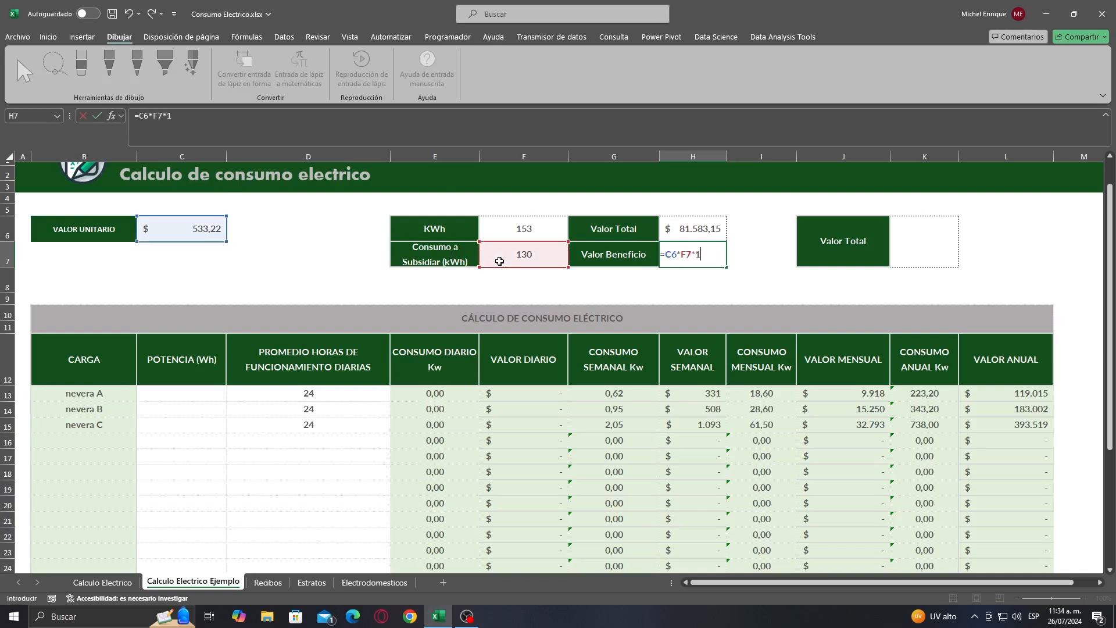
{"action": "key", "text": "Return"}
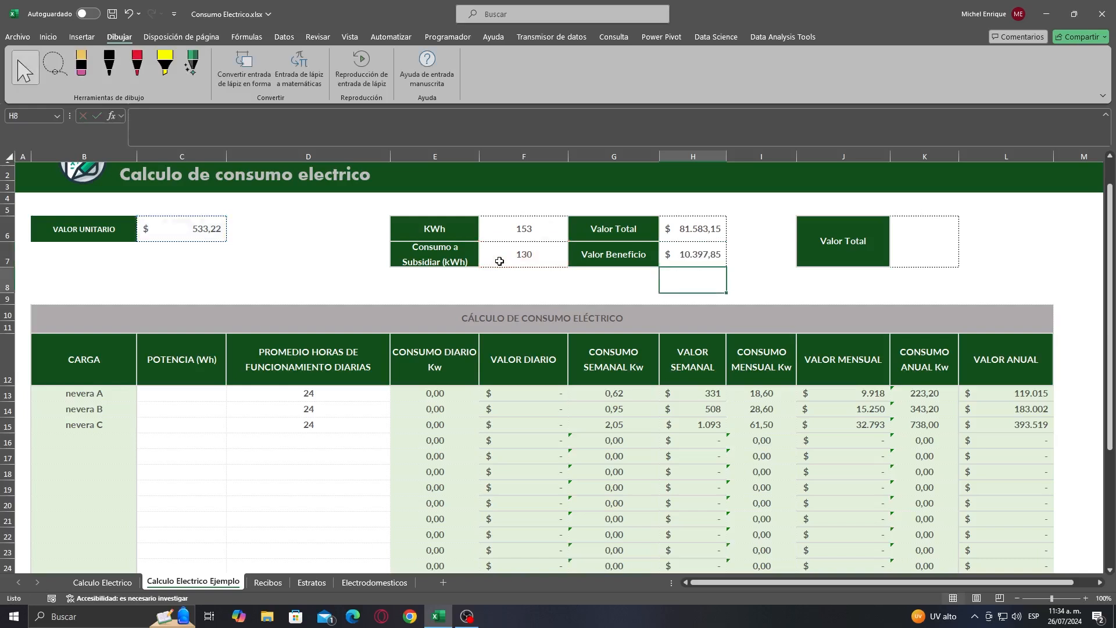
{"action": "left_click", "coordinate": [717, 256]}
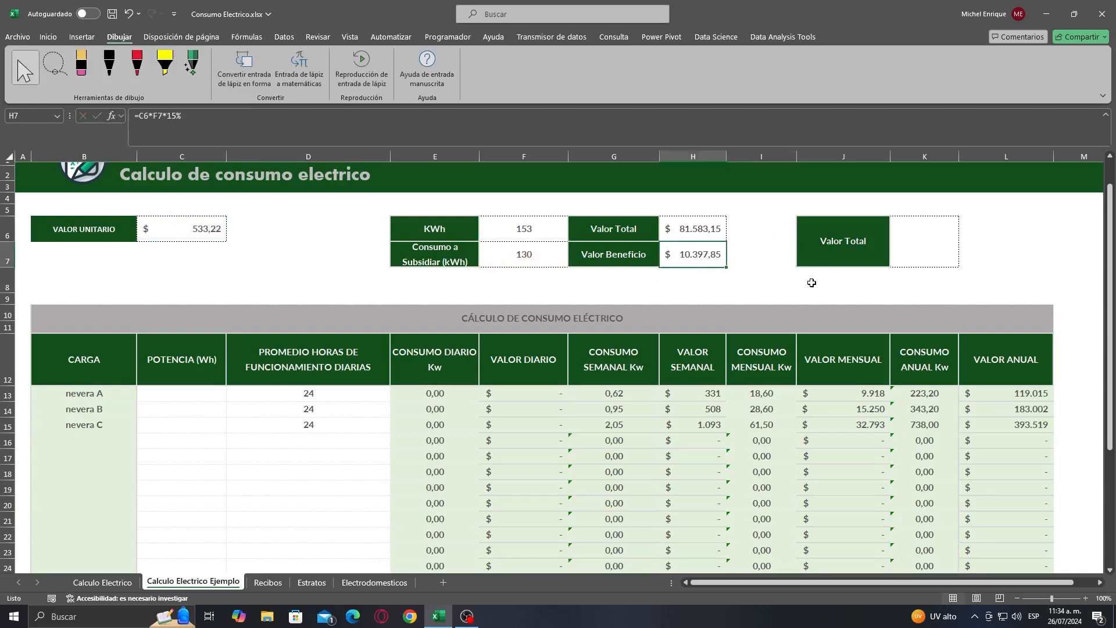
Calculate the final Valor Total in K6 by subtracting Valor Beneficio from the gross total, =H6-H7.
{"action": "left_click", "coordinate": [915, 235]}
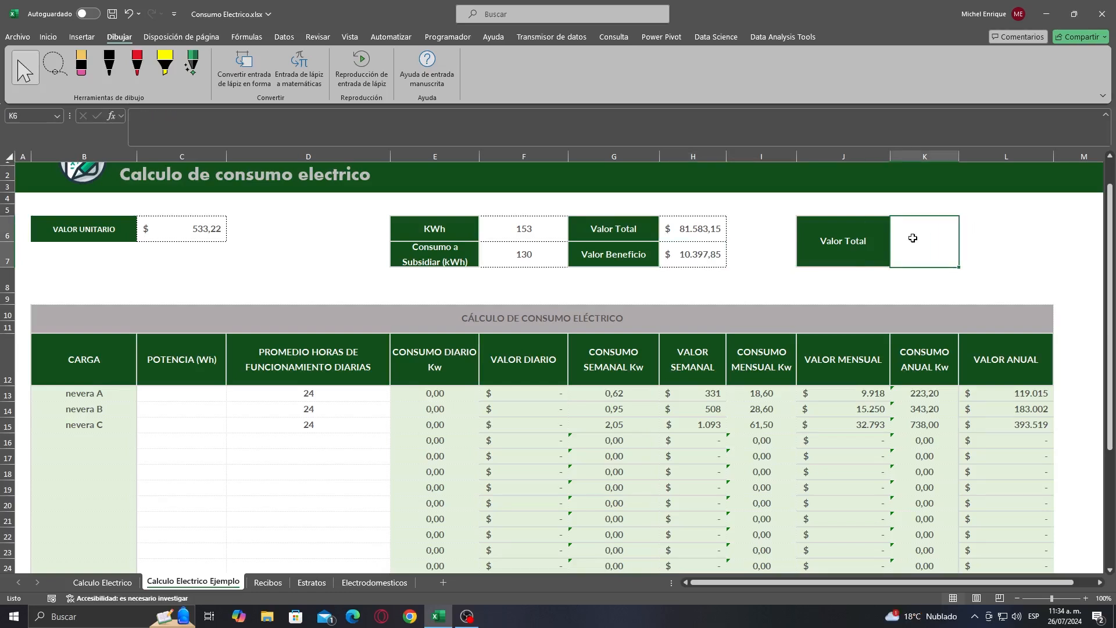
{"action": "type", "text": "="}
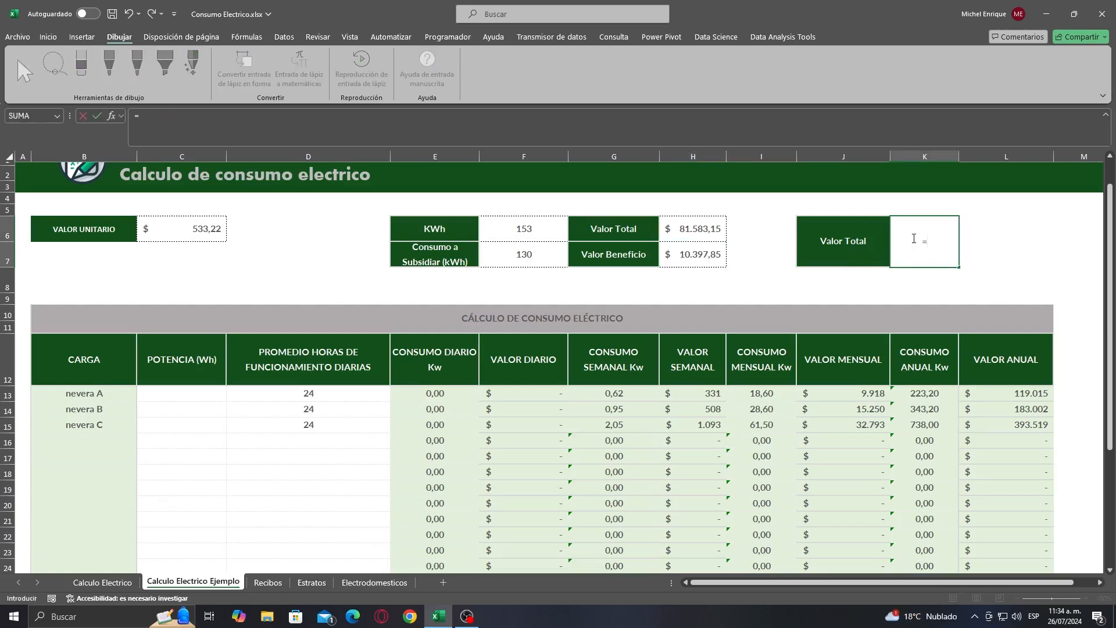
{"action": "left_click", "coordinate": [704, 232]}
{"action": "type", "text": "-"}
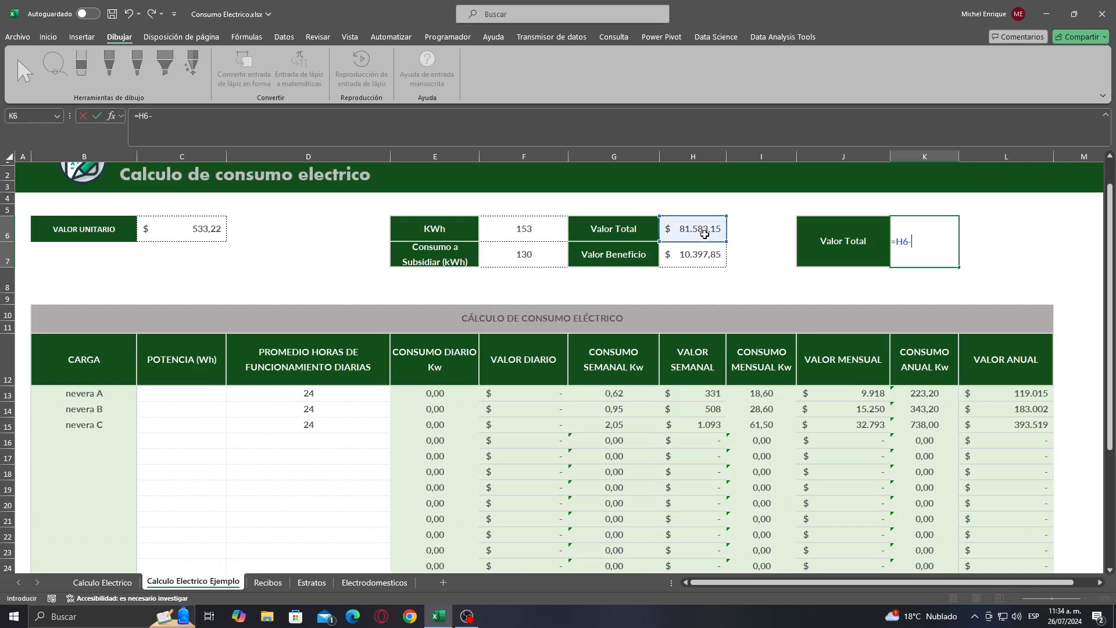
{"action": "left_click", "coordinate": [700, 254]}
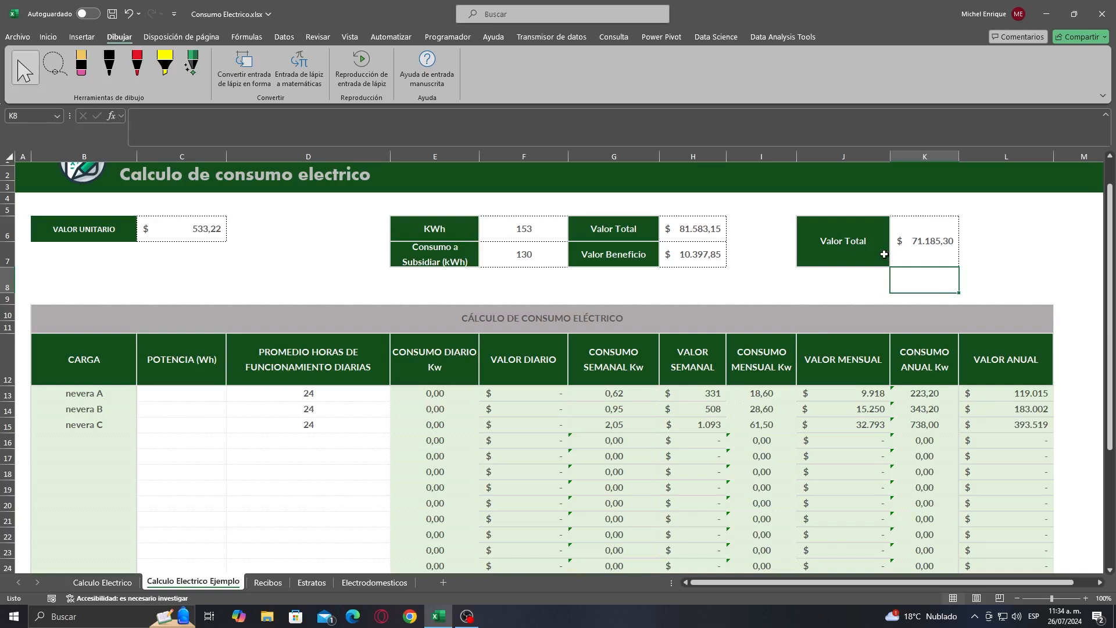
Compare the calculated total with the bill in Recibos and review nevera C's figures in B15:J15.
{"action": "left_click", "coordinate": [314, 583]}
{"action": "left_click", "coordinate": [268, 583]}
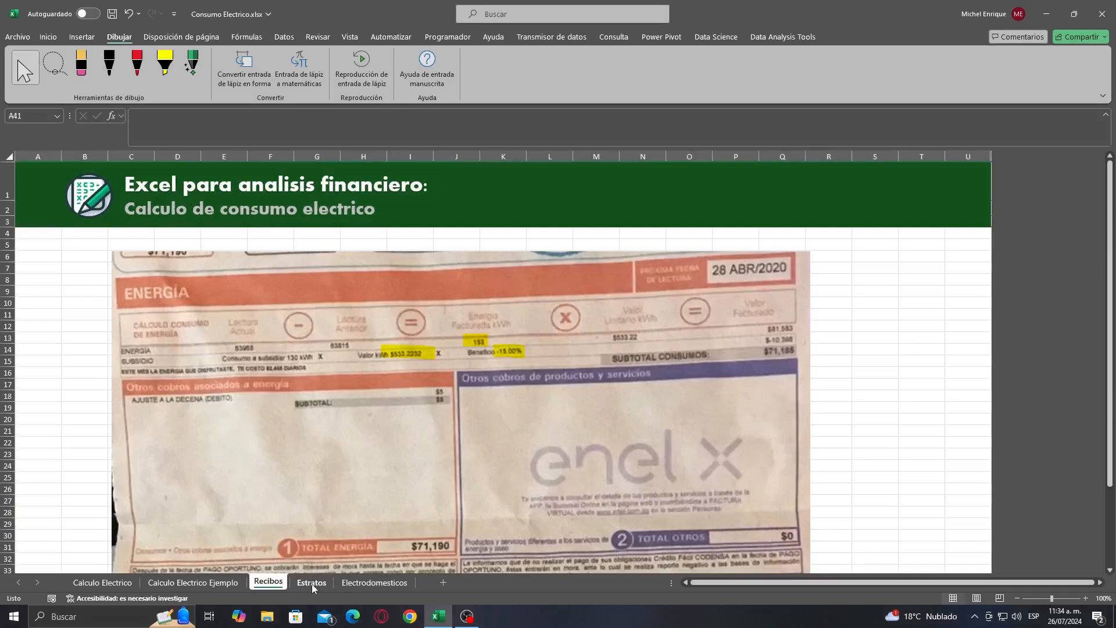
{"action": "left_click", "coordinate": [203, 587]}
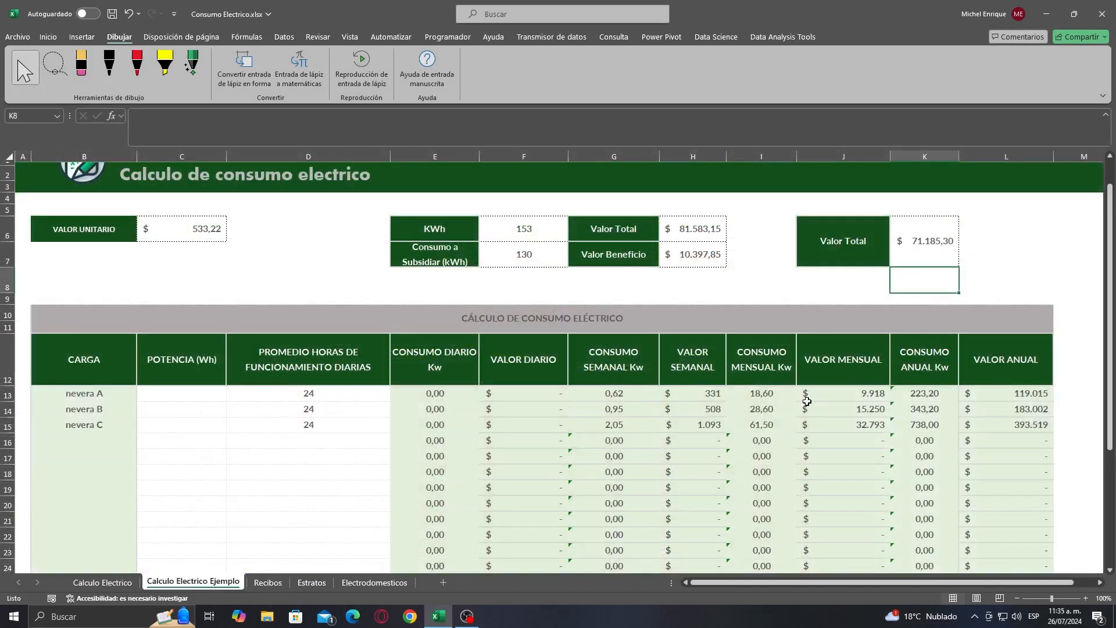
{"action": "left_click", "coordinate": [897, 258]}
{"action": "left_click", "coordinate": [995, 250]}
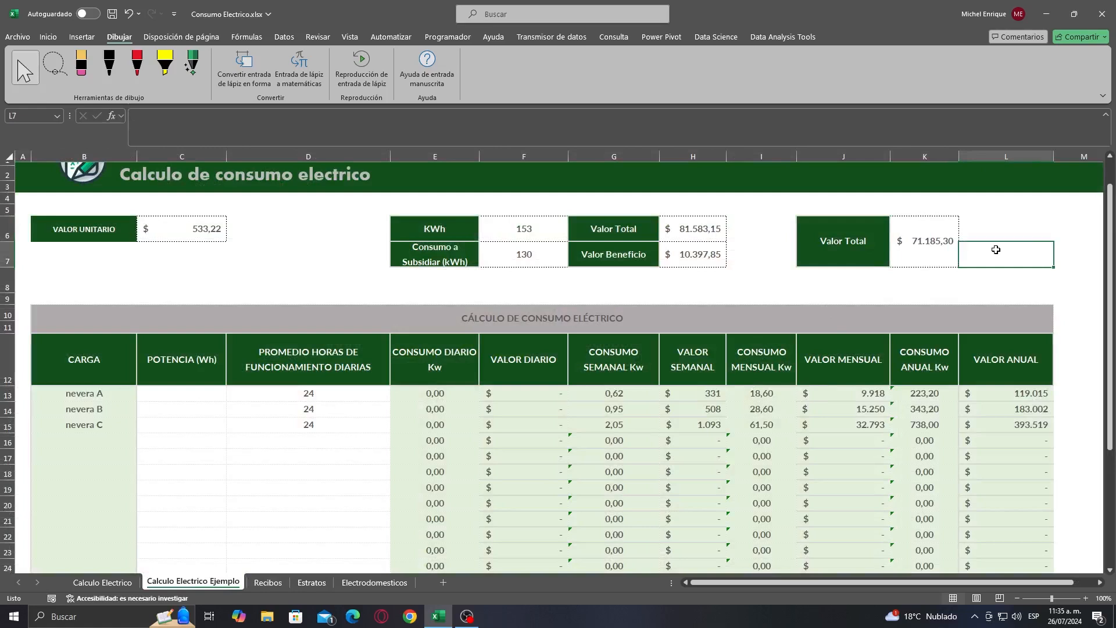
{"action": "left_click_drag", "start_coordinate": [129, 430], "coordinate": [878, 423]}
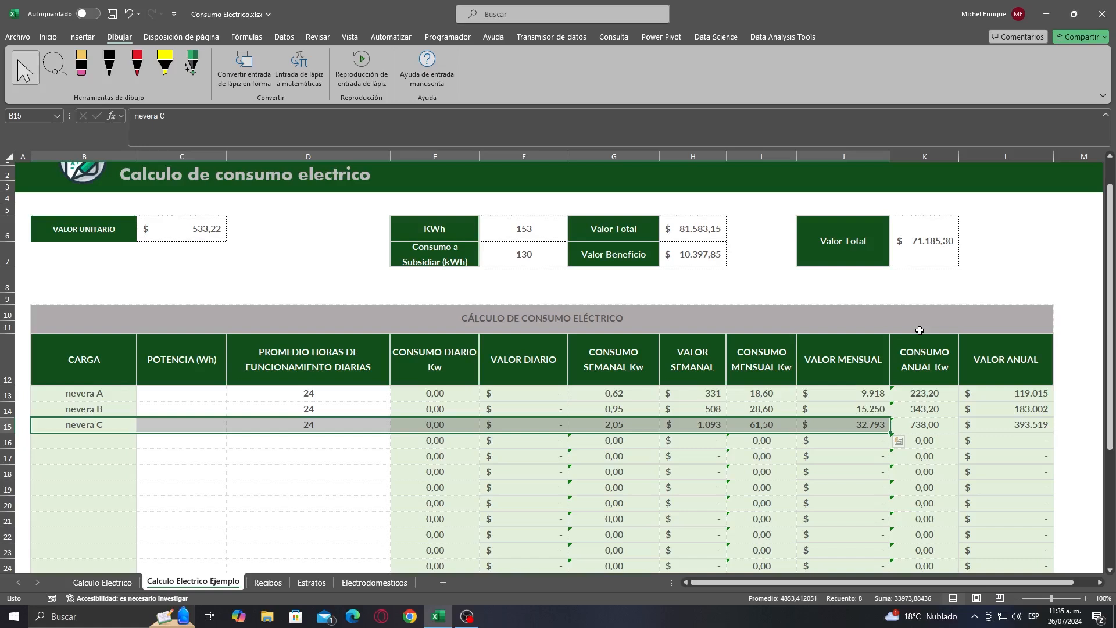
Calculate in L7 the bill total minus nevera C's monthly cost with =K6-J15.
{"action": "left_click", "coordinate": [991, 239]}
{"action": "left_click", "coordinate": [992, 258]}
{"action": "type", "text": "="}
{"action": "left_click", "coordinate": [932, 248]}
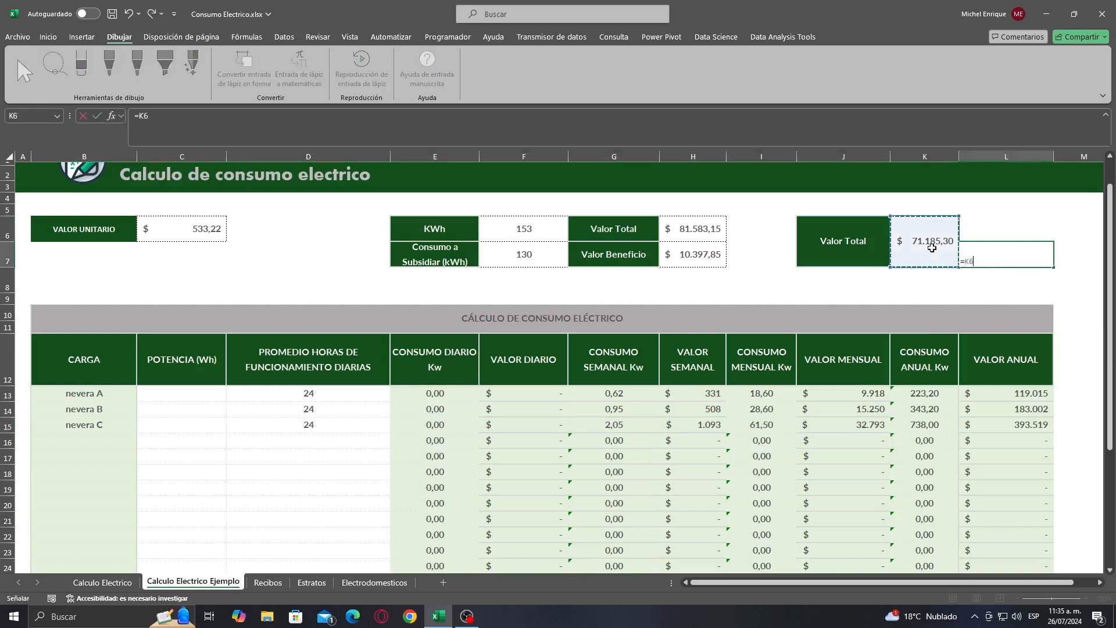
{"action": "type", "text": "-"}
{"action": "left_click", "coordinate": [861, 423]}
{"action": "key", "text": "Return"}
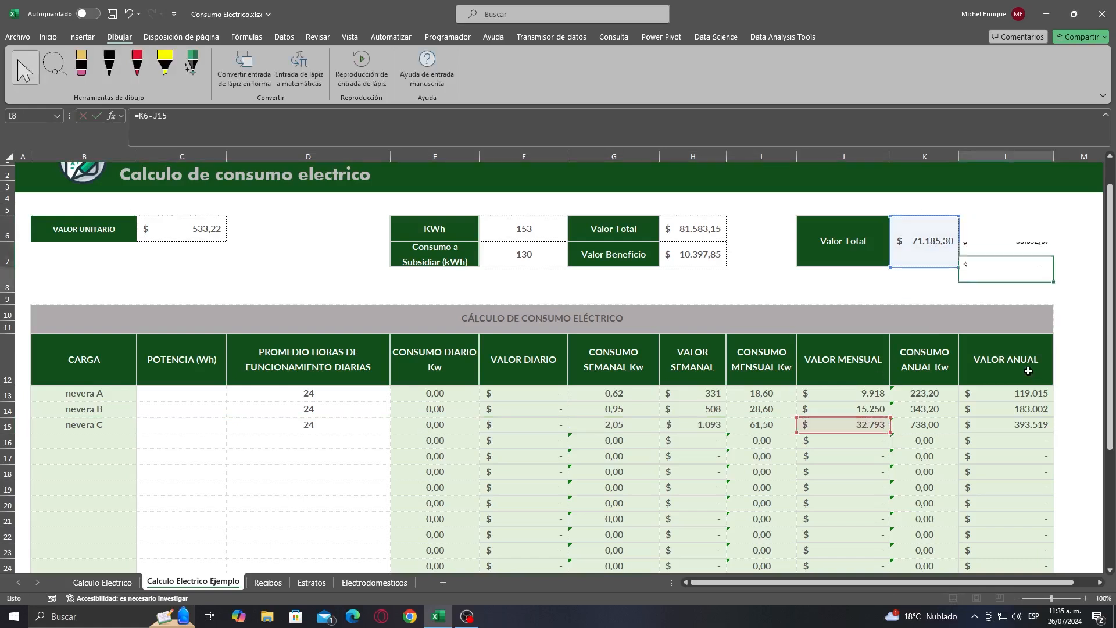
{"action": "left_click", "coordinate": [1037, 226]}
{"action": "left_click", "coordinate": [1011, 270]}
{"action": "left_click", "coordinate": [1012, 252]}
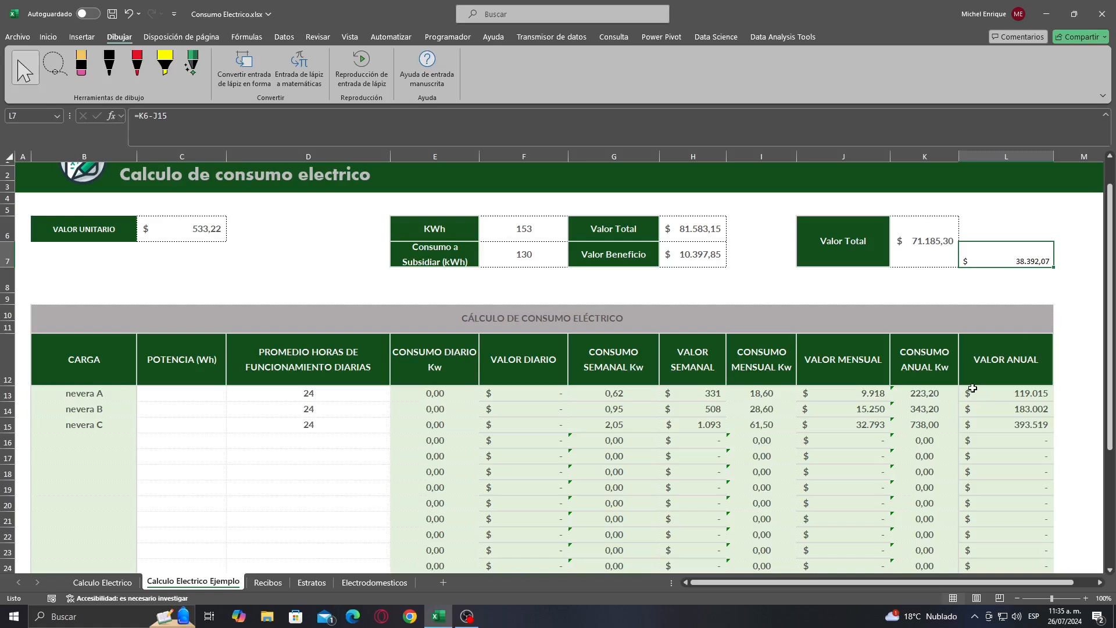
Review the refrigerators' annual costs in L13:L15, and look over the Calculo Electrico and Recibos sheets.
{"action": "left_click", "coordinate": [1006, 471]}
{"action": "left_click_drag", "start_coordinate": [1009, 392], "coordinate": [1007, 424]}
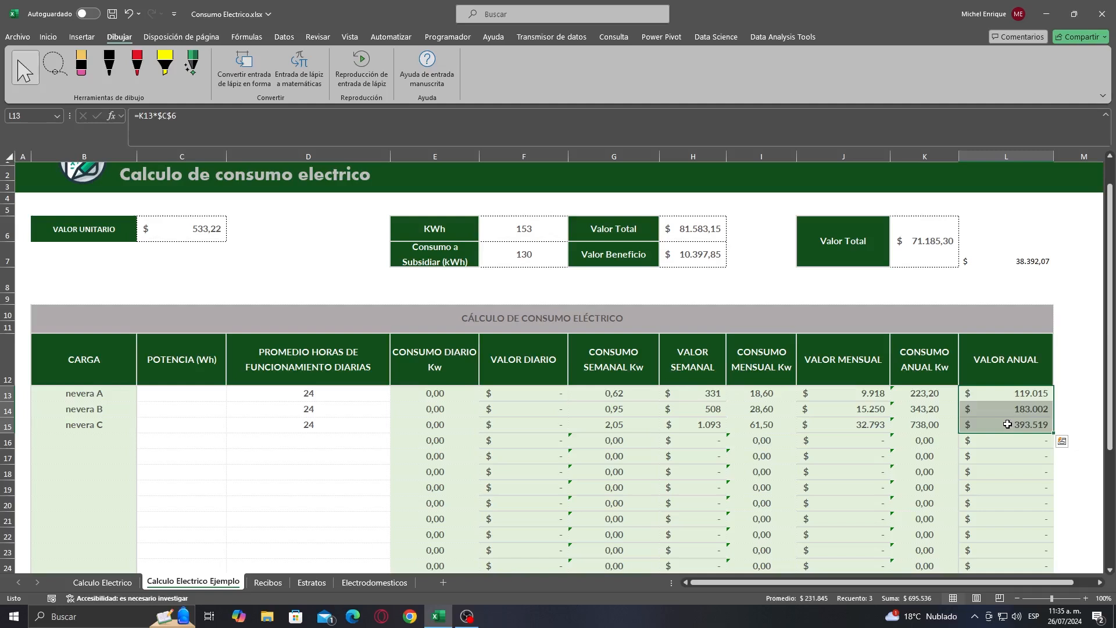
{"action": "scroll", "coordinate": [609, 421], "scroll_direction": "up", "scroll_amount": 1}
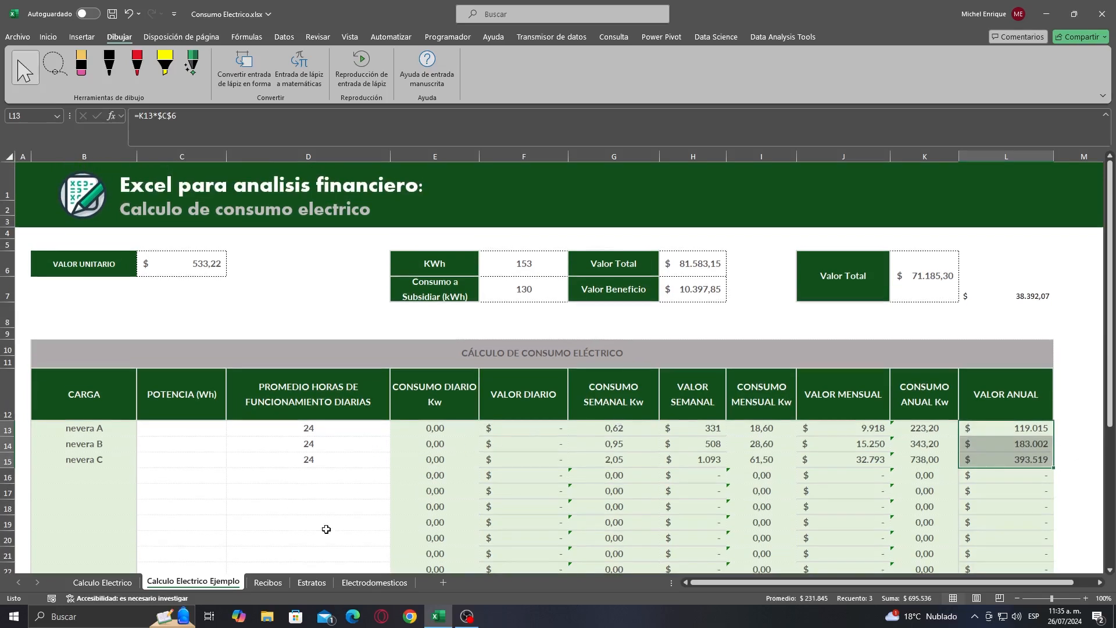
{"action": "left_click", "coordinate": [119, 584]}
{"action": "left_click", "coordinate": [201, 582]}
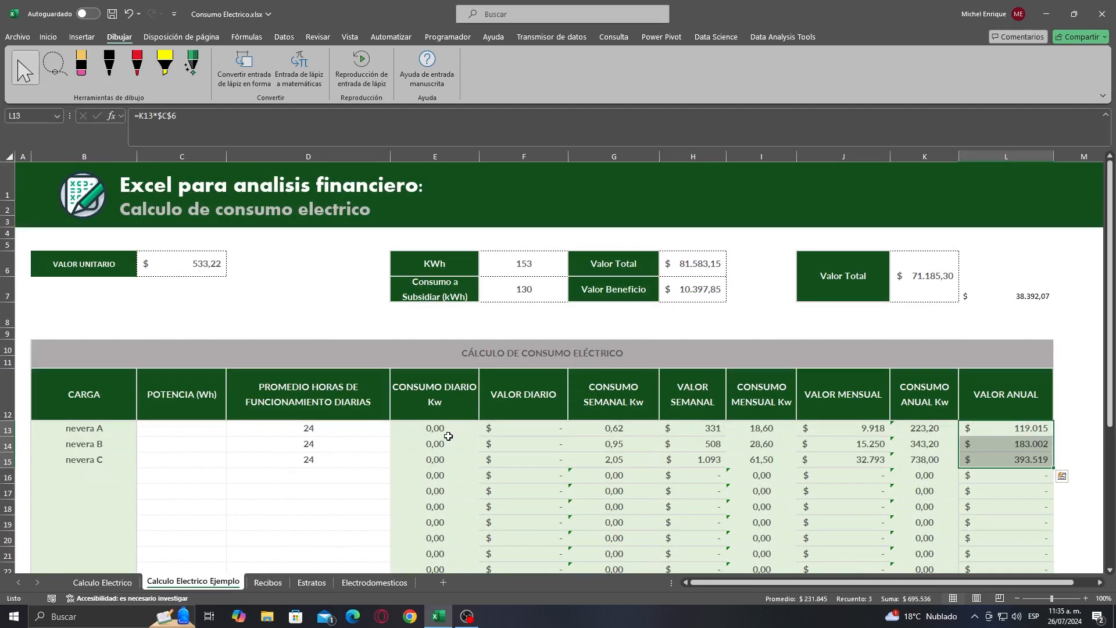
{"action": "left_click", "coordinate": [264, 582]}
{"action": "left_click", "coordinate": [214, 584]}
Examine the daily consumption formula in E16 and the calculated cells E16:L16 of the first empty load row.
{"action": "scroll", "coordinate": [522, 446], "scroll_direction": "down", "scroll_amount": 1}
{"action": "left_click", "coordinate": [465, 405]}
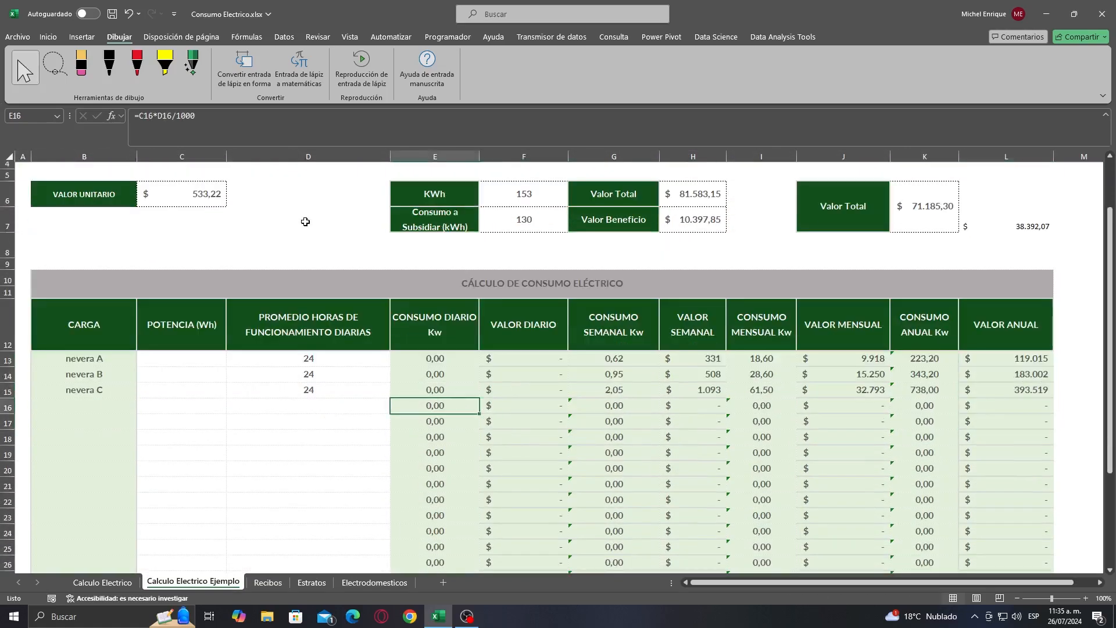
{"action": "left_click", "coordinate": [228, 115]}
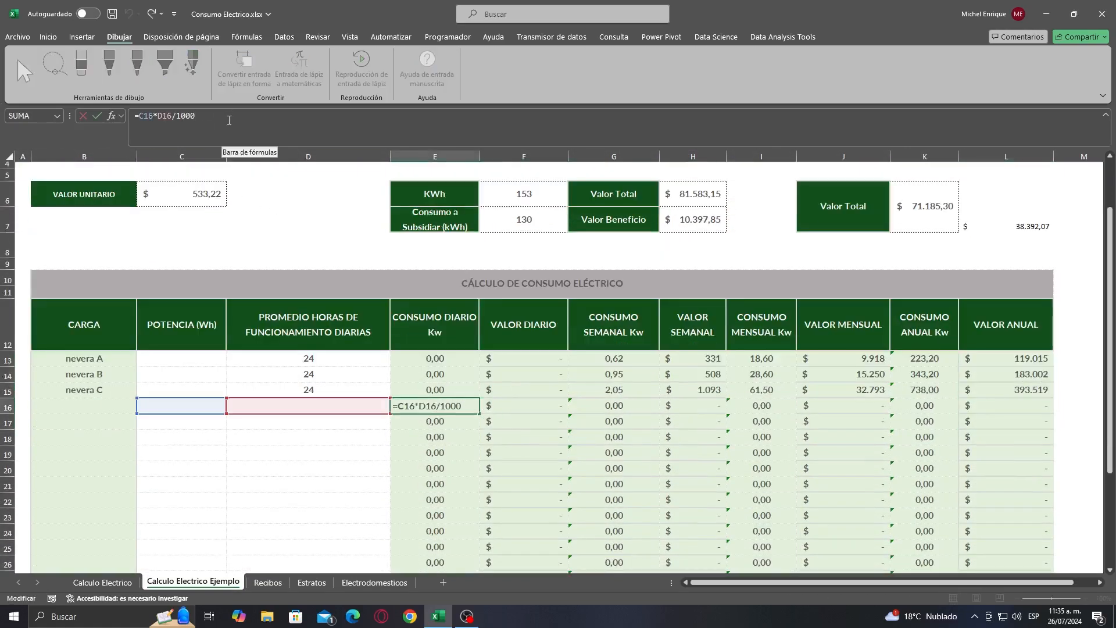
{"action": "left_click", "coordinate": [191, 405]}
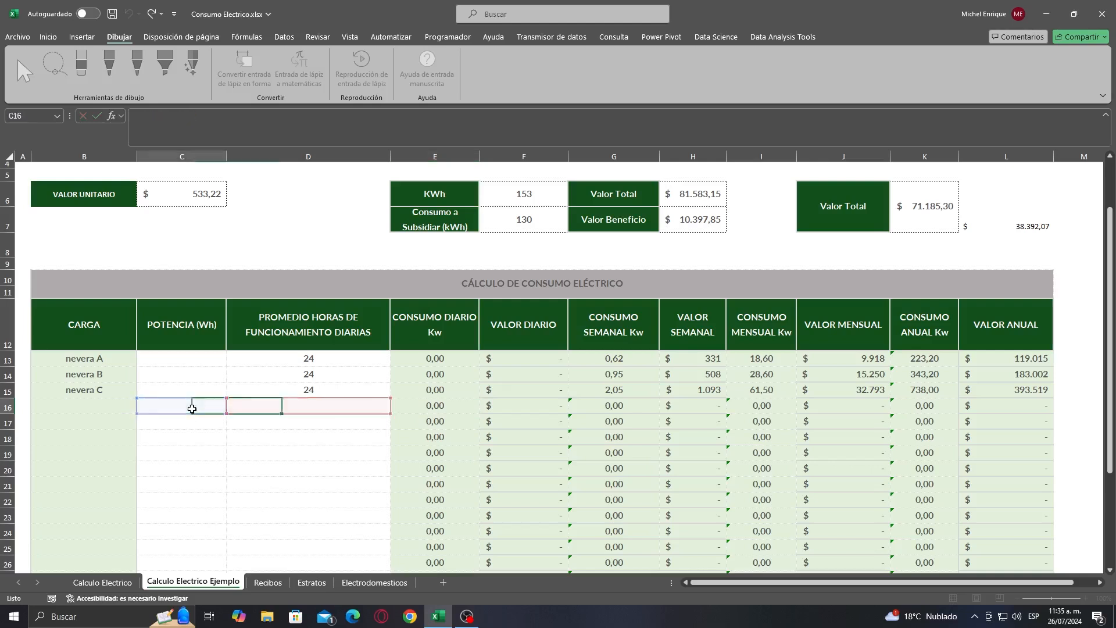
{"action": "left_click", "coordinate": [127, 408]}
{"action": "left_click_drag", "start_coordinate": [438, 405], "coordinate": [1009, 412]}
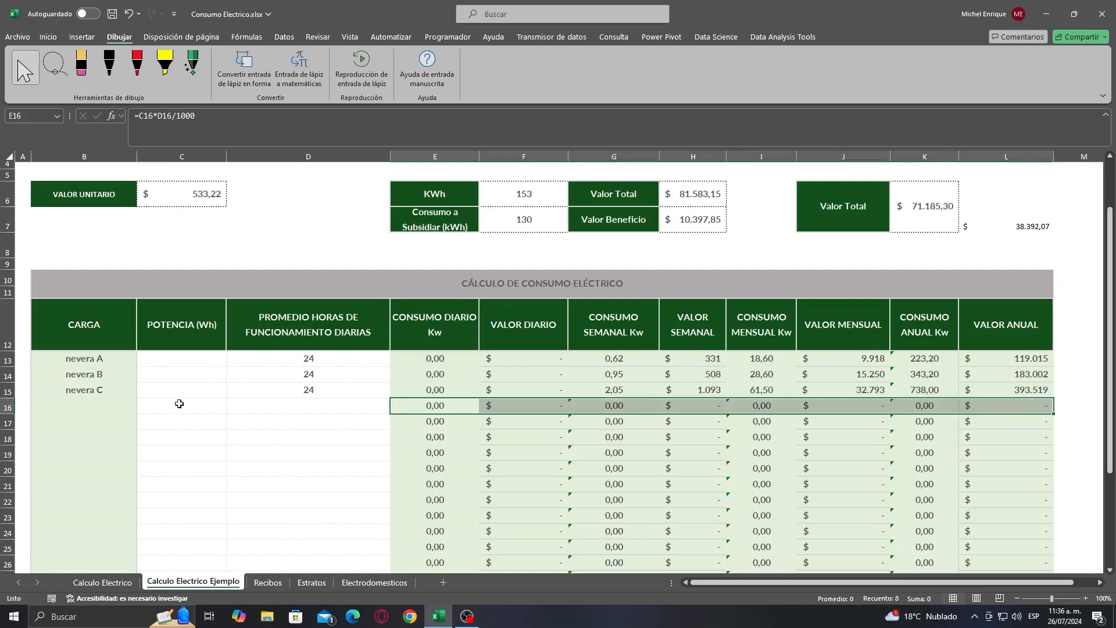
{"action": "left_click", "coordinate": [116, 410]}
{"action": "left_click", "coordinate": [441, 408]}
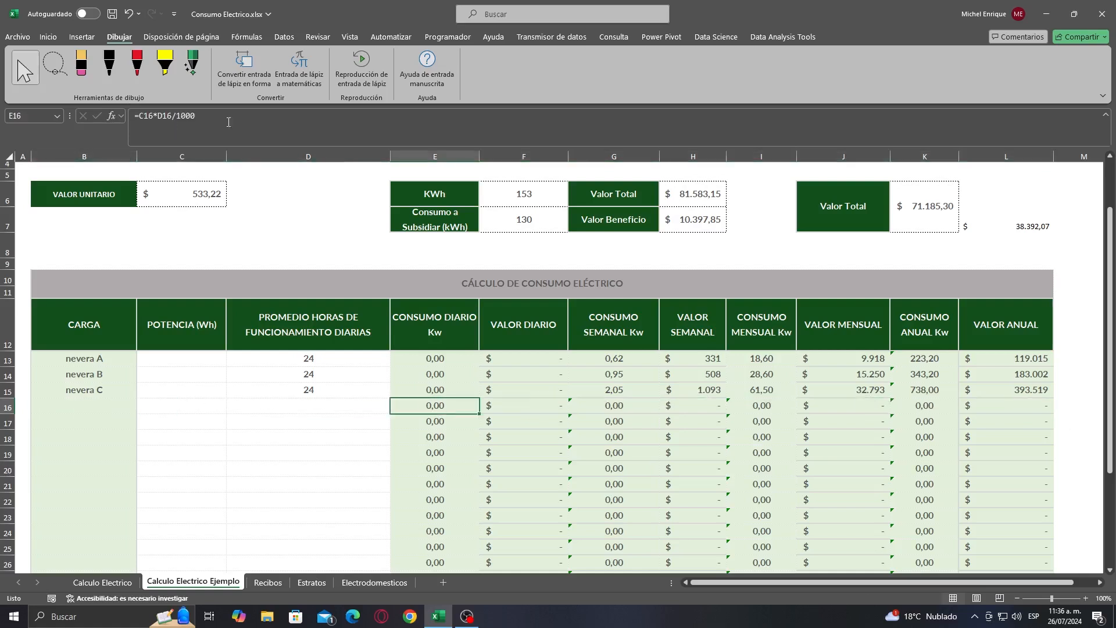
Enter impresora as the load name in B16, below nevera C.
{"action": "left_click", "coordinate": [75, 407]}
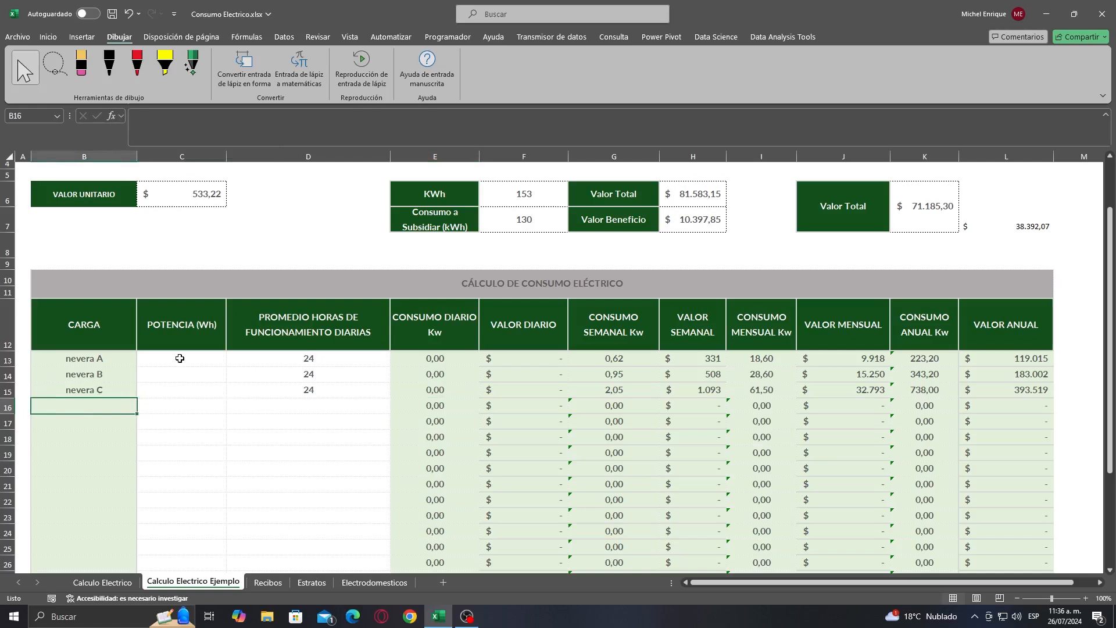
{"action": "type", "text": "IMPRESO"}
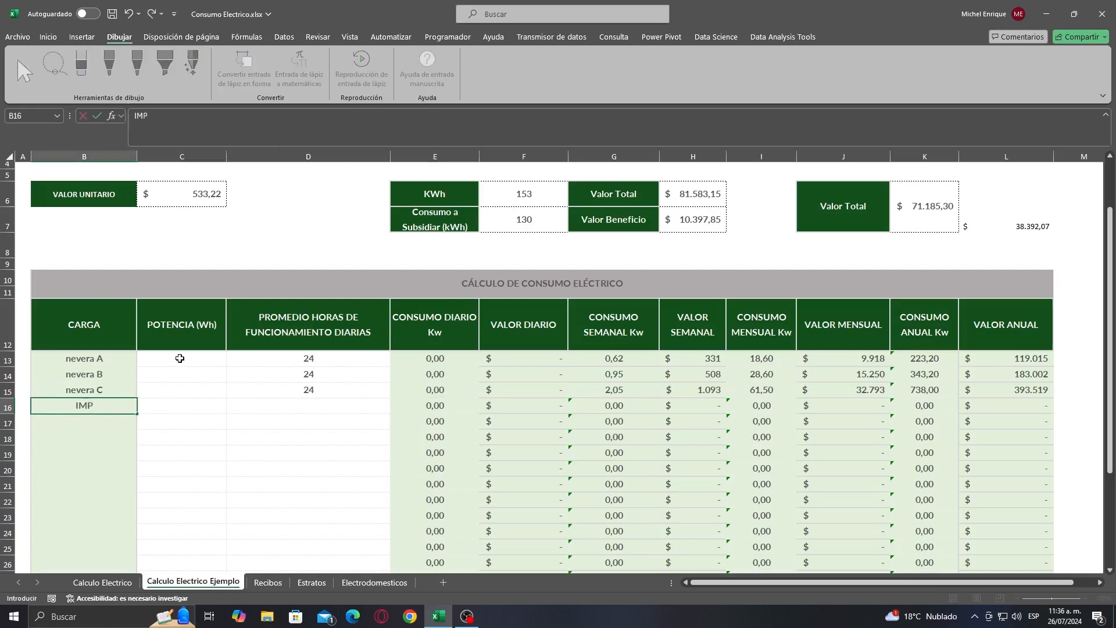
{"action": "key", "text": "BackSpace"}
{"action": "key", "text": "BackSpace"}
{"action": "key", "text": "BackSpace"}
{"action": "key", "text": "BackSpace"}
{"action": "key", "text": "BackSpace"}
{"action": "key", "text": "BackSpace"}
{"action": "key", "text": "BackSpace"}
{"action": "type", "text": "impresora"}
Set the printer's power in C16 to 24 Wh.
{"action": "left_click", "coordinate": [185, 405]}
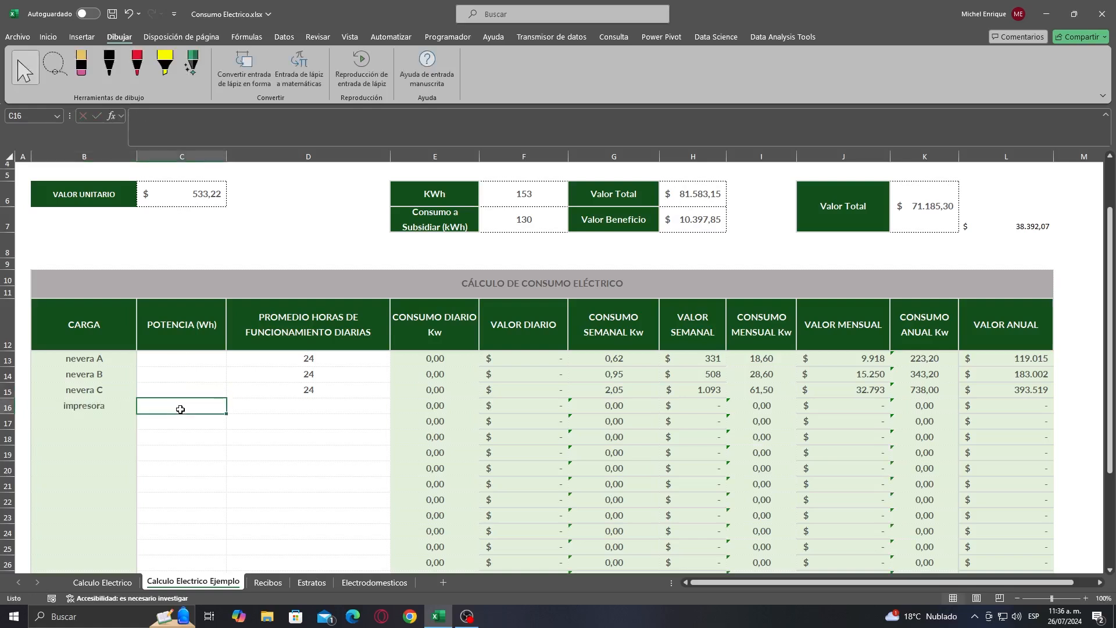
{"action": "scroll", "coordinate": [198, 406], "scroll_direction": "up", "scroll_amount": 1}
{"action": "scroll", "coordinate": [199, 405], "scroll_direction": "down", "scroll_amount": 1}
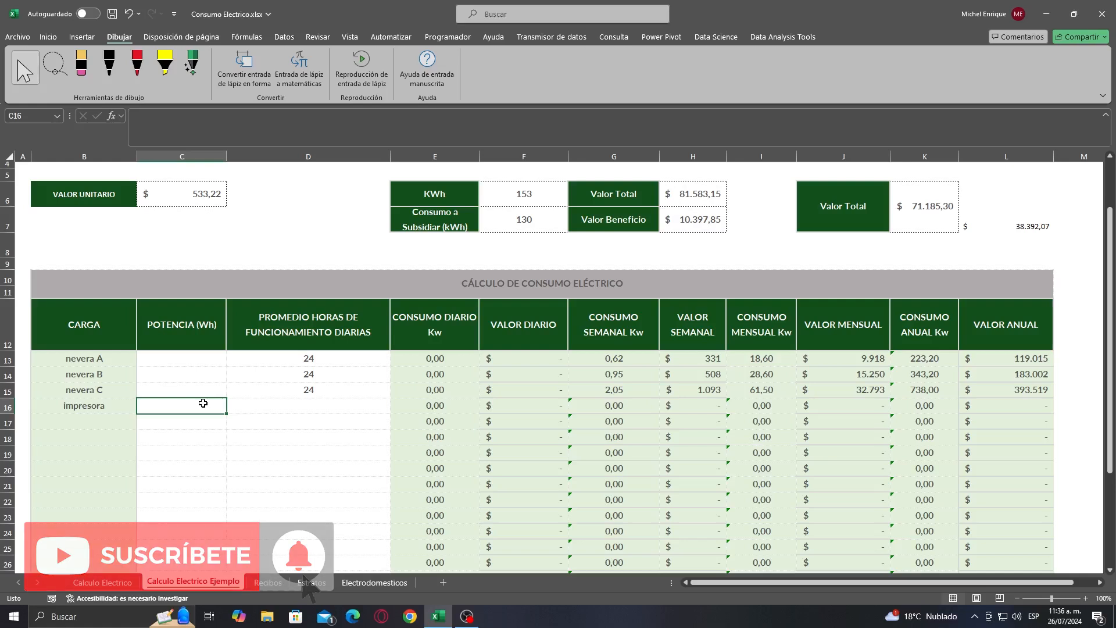
{"action": "type", "text": "24"}
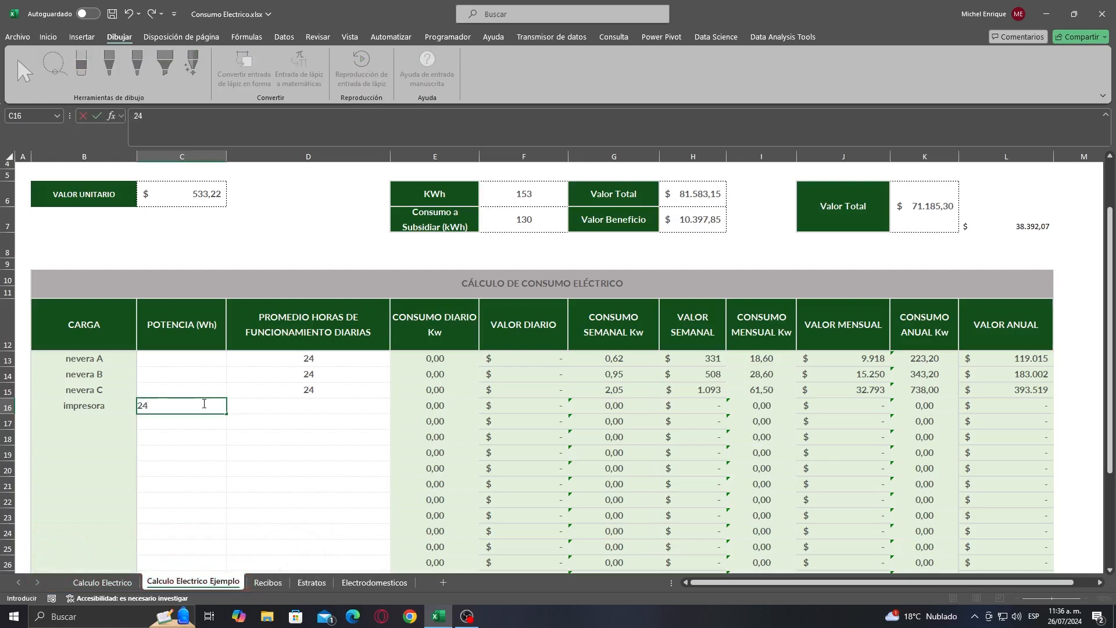
{"action": "key", "text": "Return"}
{"action": "left_click", "coordinate": [102, 582]}
{"action": "left_click", "coordinate": [180, 582]}
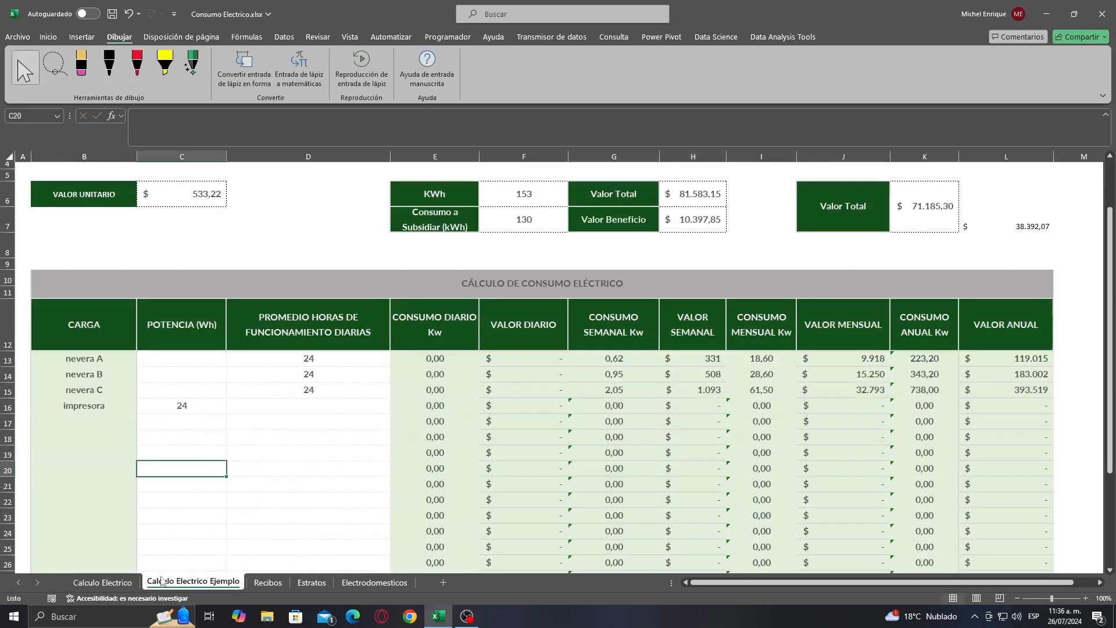
{"action": "left_click", "coordinate": [205, 409]}
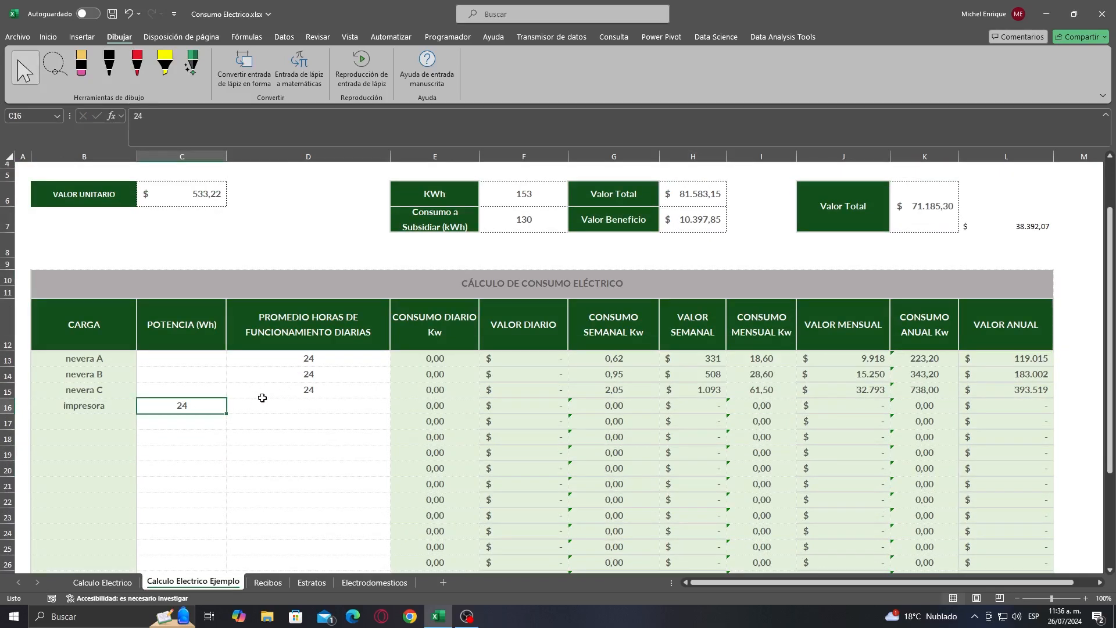
Set the printer's average daily operating hours in D16 to 24 and review the calculated consumption and costs in E16:L16.
{"action": "left_click", "coordinate": [297, 404]}
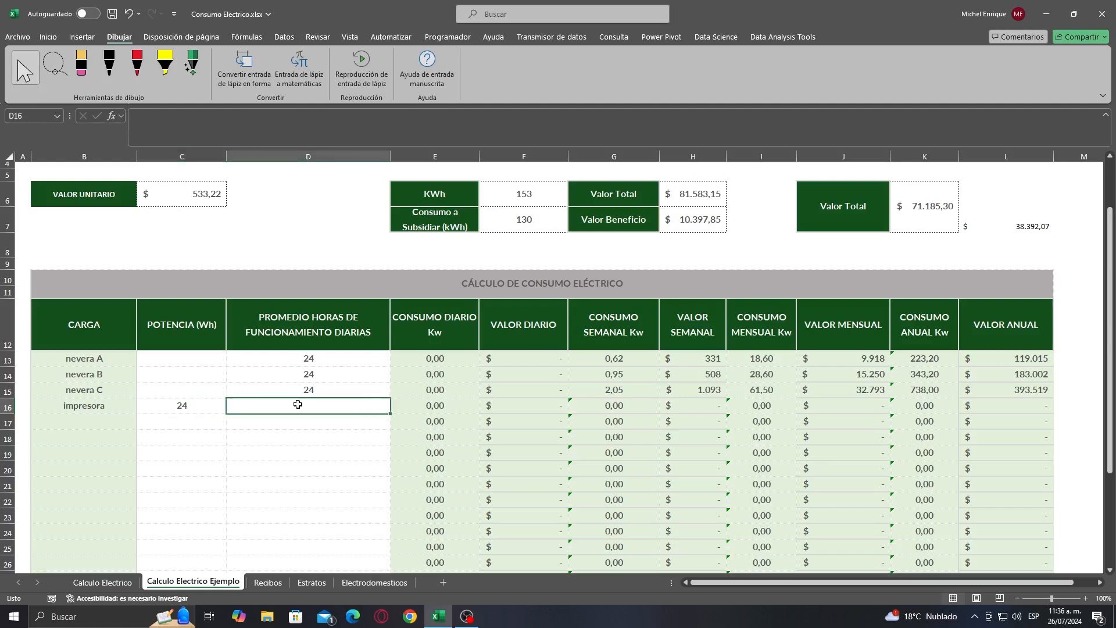
{"action": "type", "text": "24"}
{"action": "key", "text": "Return"}
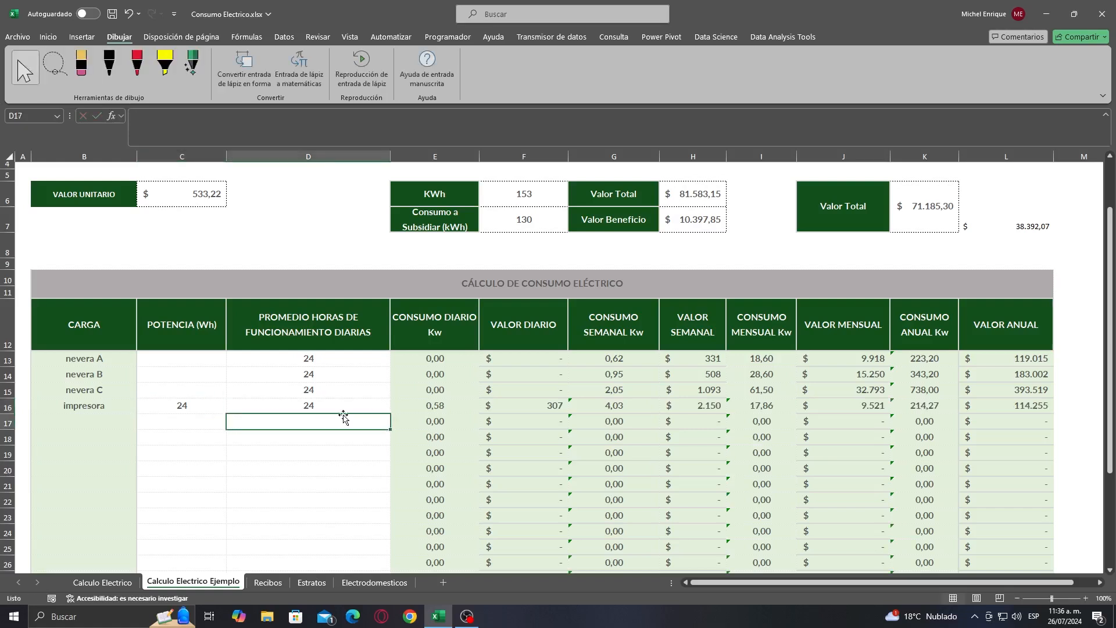
{"action": "left_click_drag", "start_coordinate": [447, 412], "coordinate": [1002, 411]}
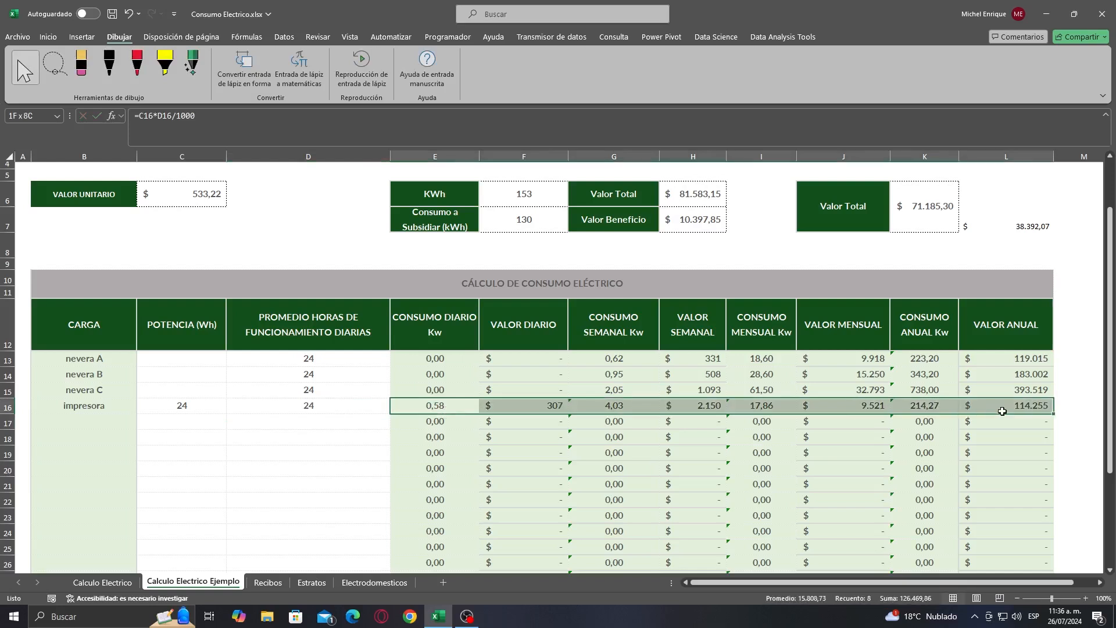
{"action": "left_click", "coordinate": [333, 416]}
Set the printer's average daily operating hours in D16 to 6 and review its recalculated consumption and costs.
{"action": "left_click", "coordinate": [342, 406]}
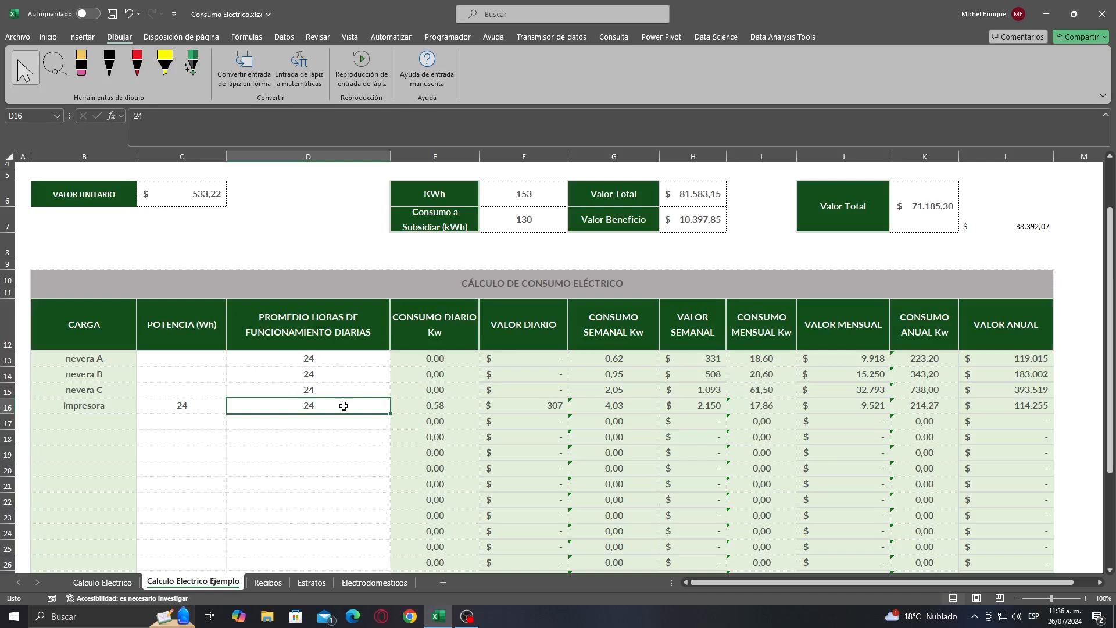
{"action": "type", "text": "6"}
{"action": "left_click", "coordinate": [306, 465]}
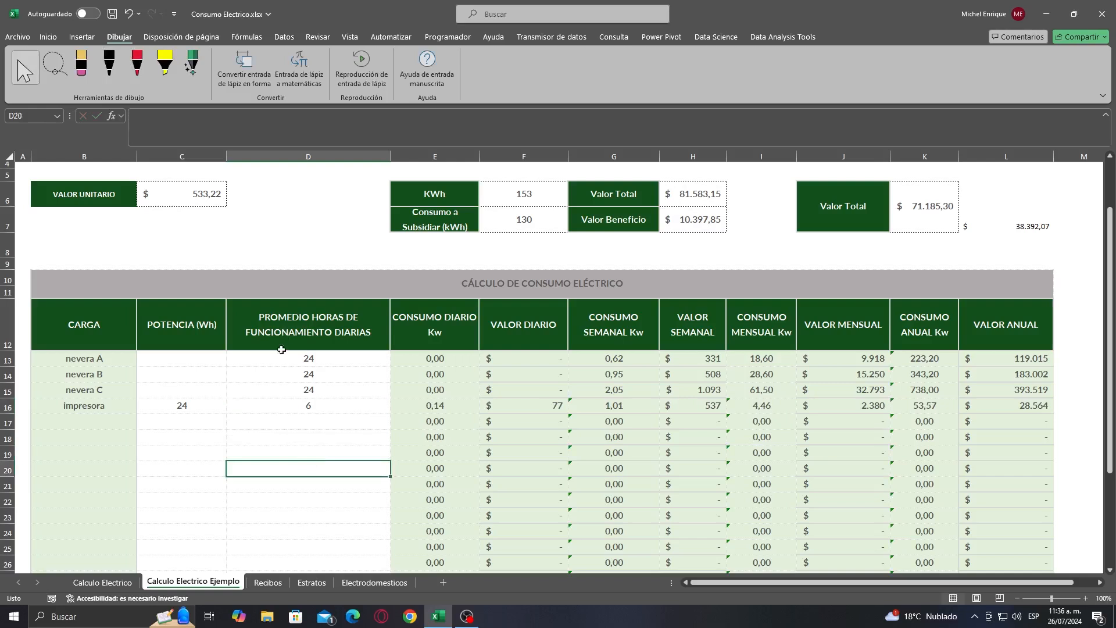
{"action": "left_click", "coordinate": [309, 401]}
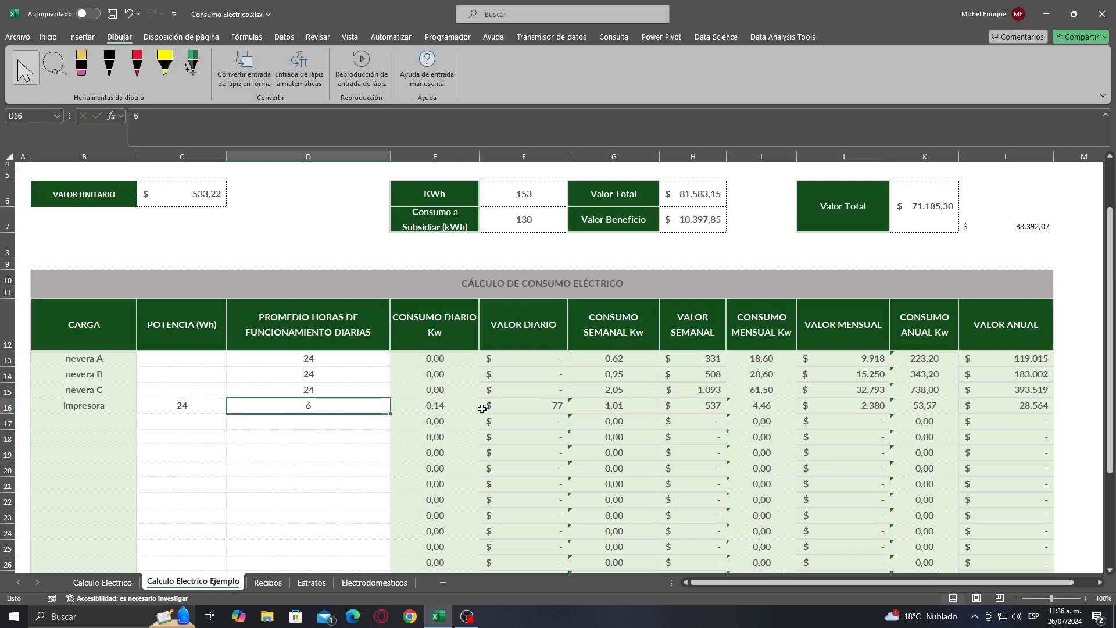
{"action": "left_click", "coordinate": [725, 405]}
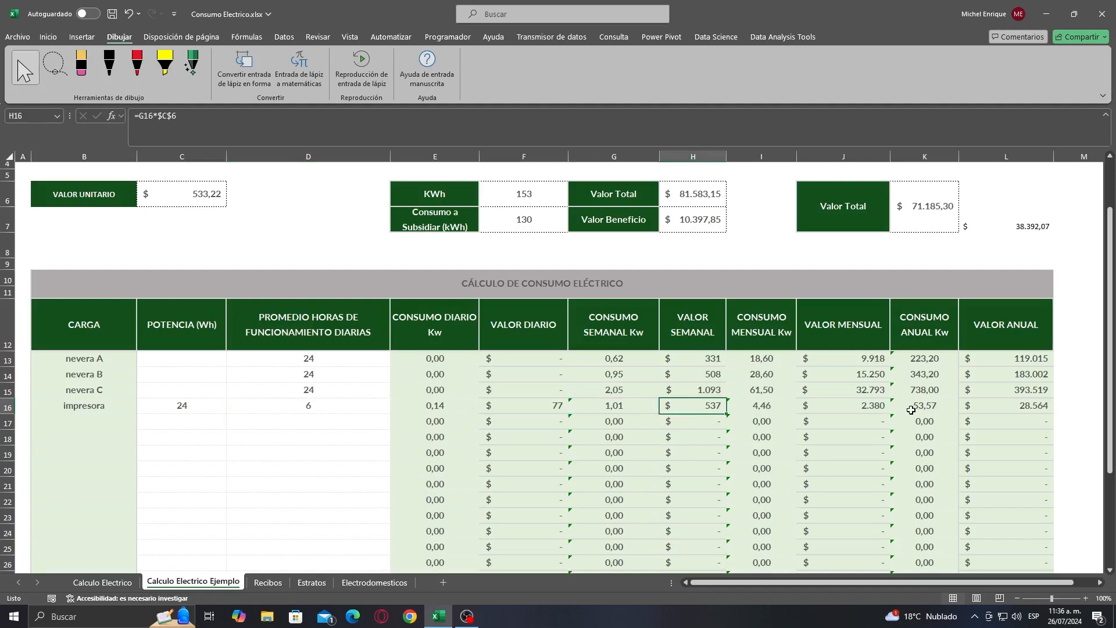
{"action": "scroll", "coordinate": [910, 410], "scroll_direction": "up", "scroll_amount": 1}
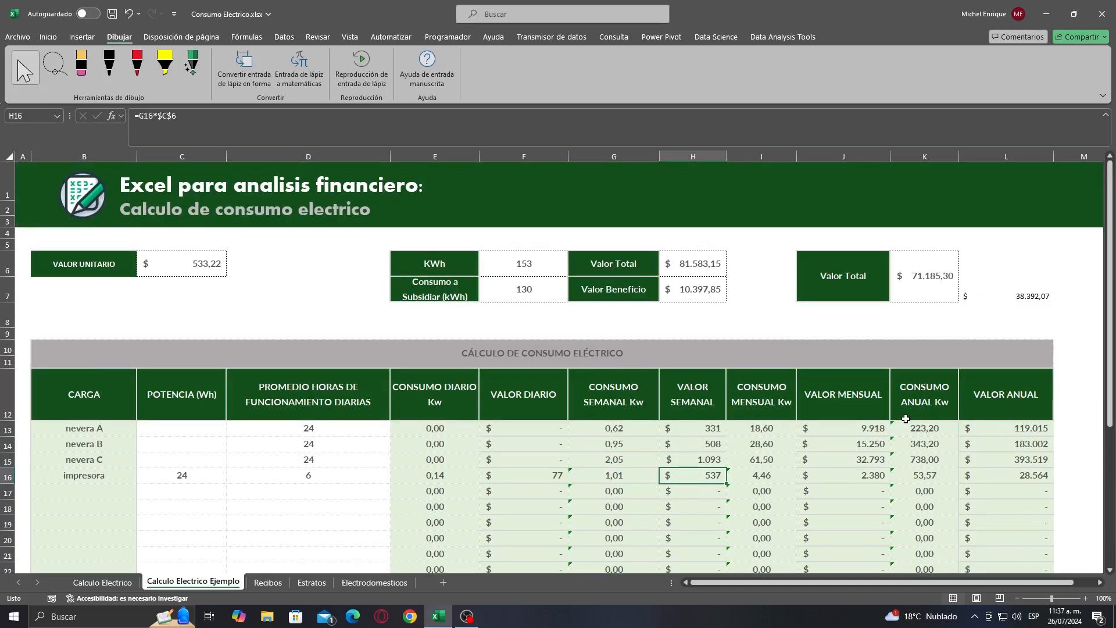